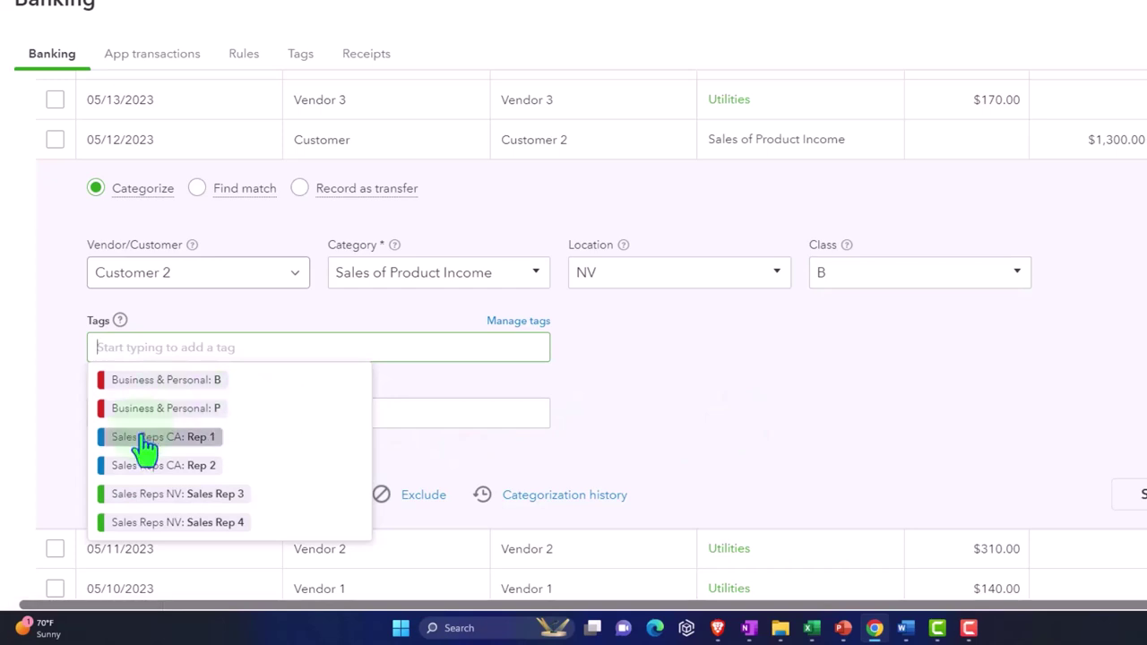
Tag the deposit with Sales Reps CA: Rep 1 and Business & Personal: P, and assign sub-customer 501.
left_click(143, 437)
left_click(157, 409)
scroll(772, 452, "down", 1)
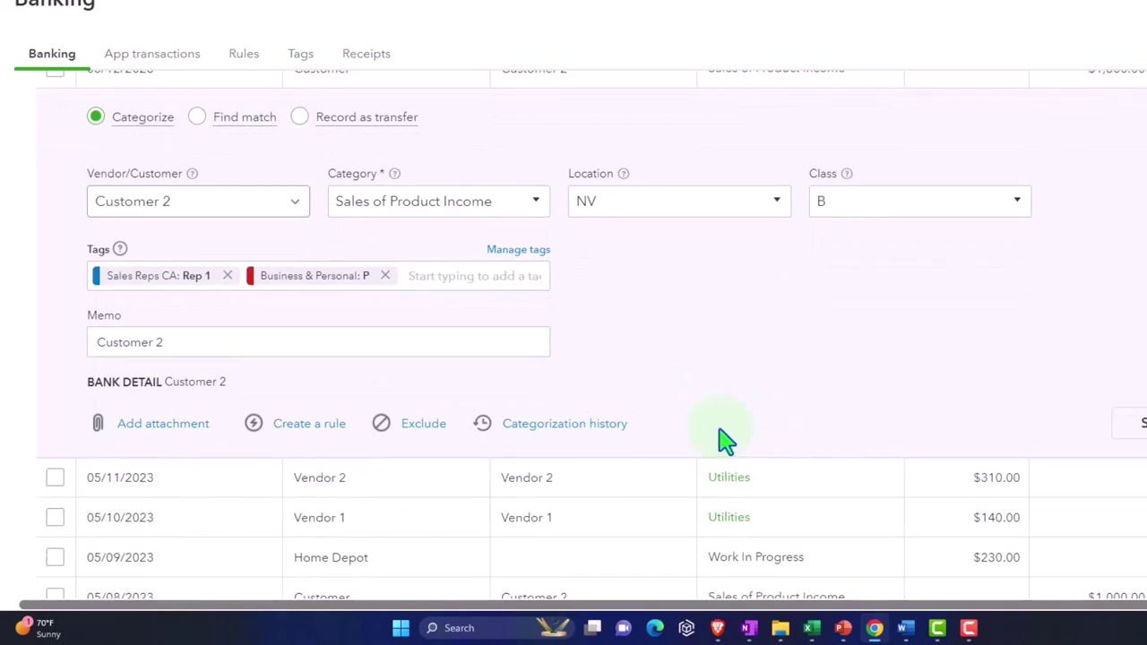
left_click(296, 212)
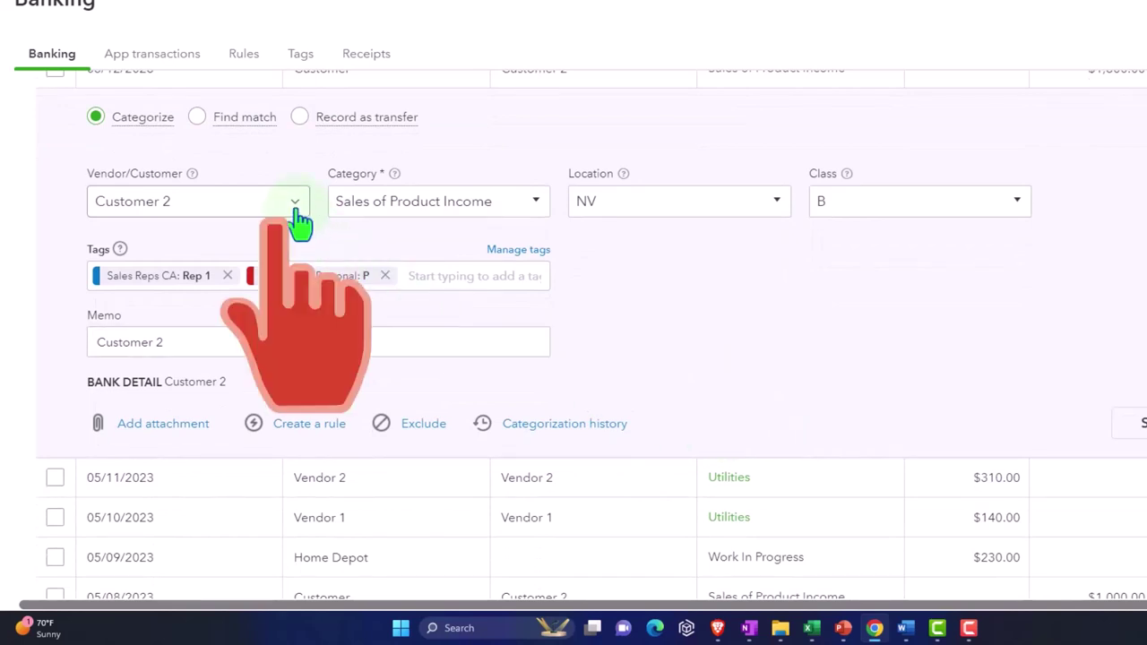
left_click(295, 207)
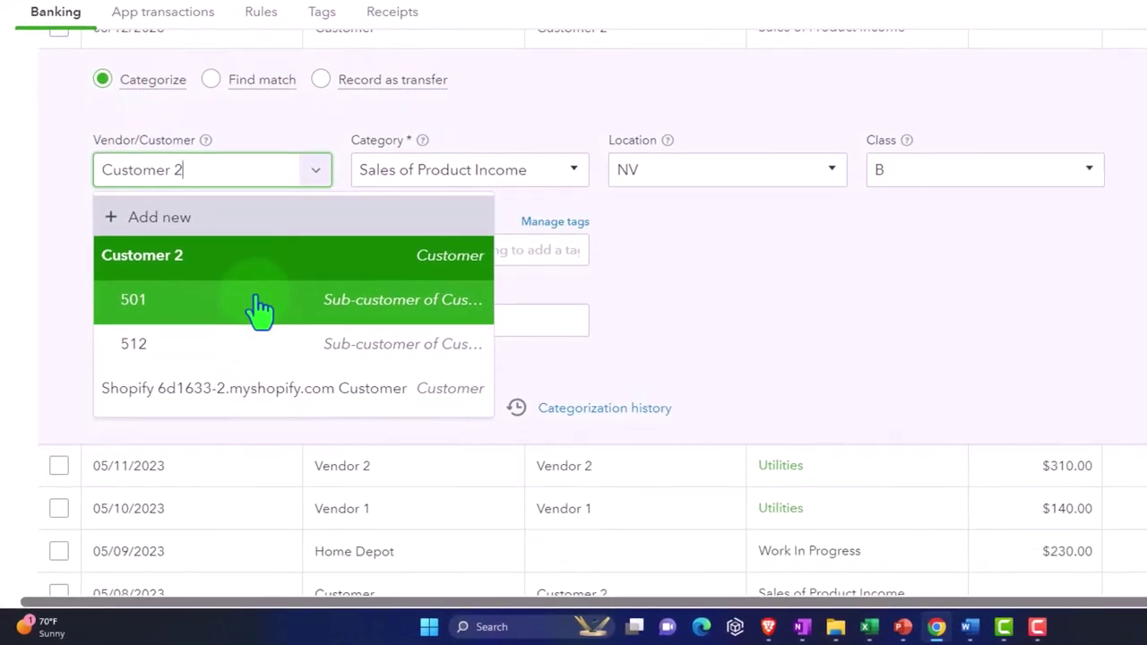
left_click(258, 305)
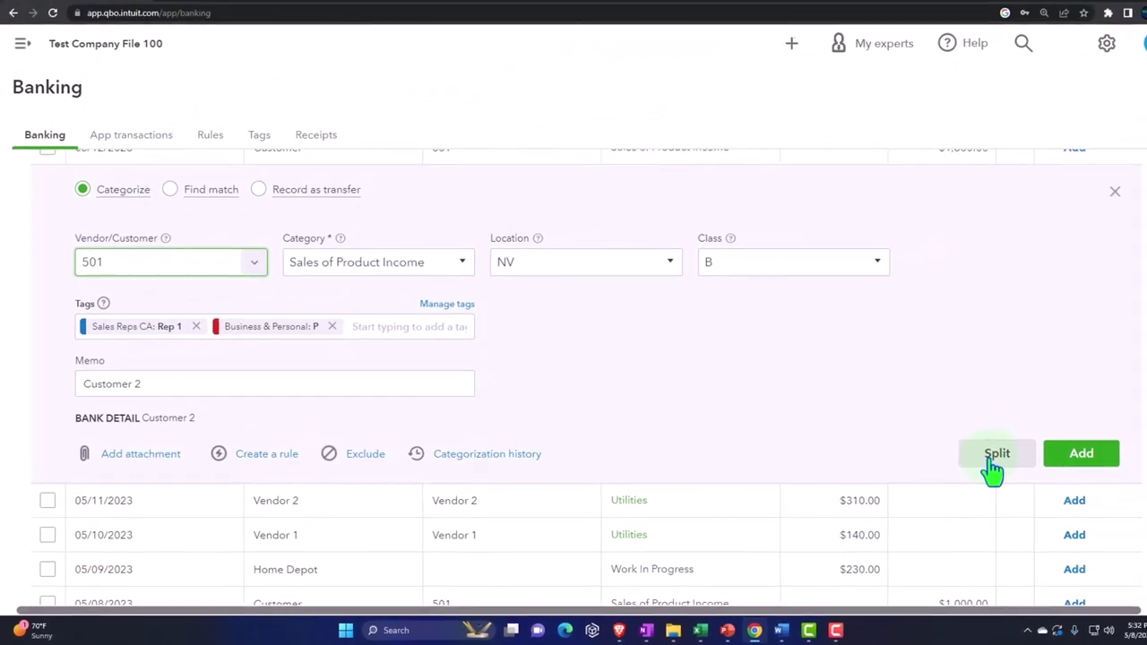
Open the Split transaction dialog for the $1,300.00 deposit, then close it unapplied.
left_click(992, 461)
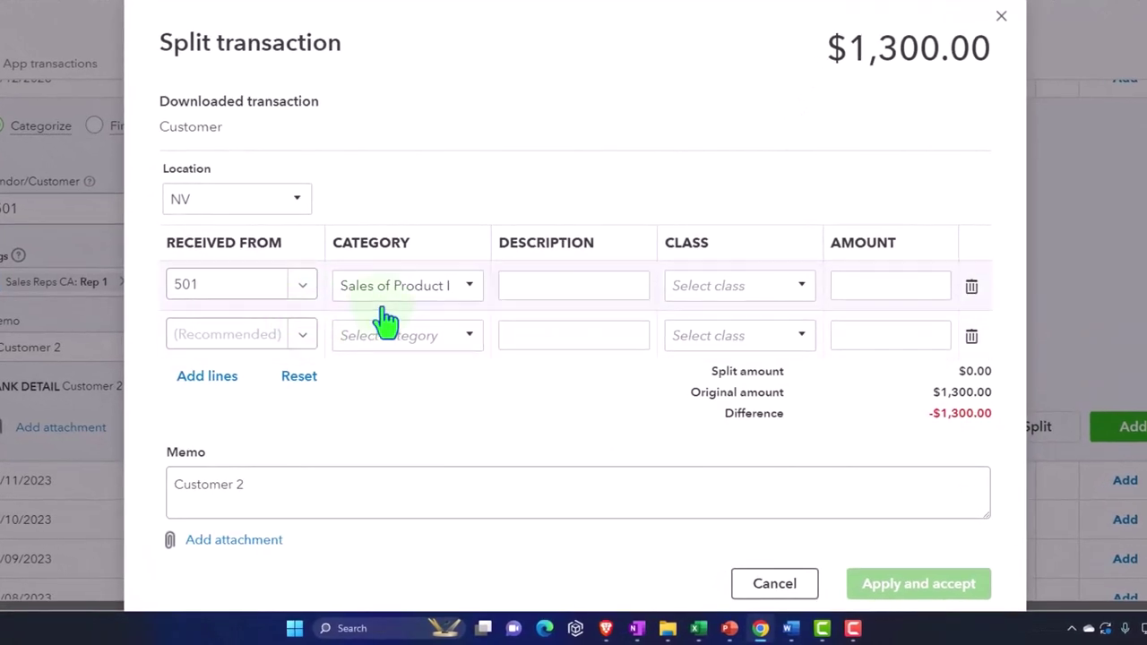
left_click(1000, 16)
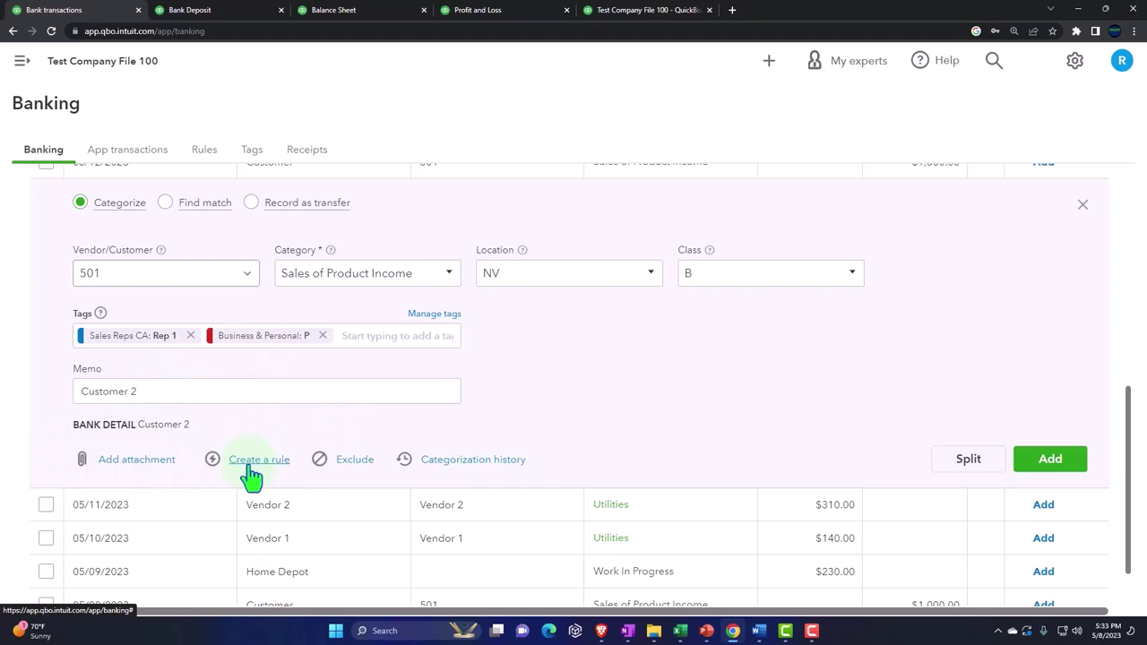
Start a new bank rule from the deposit and name it Customer 2.
left_click(251, 464)
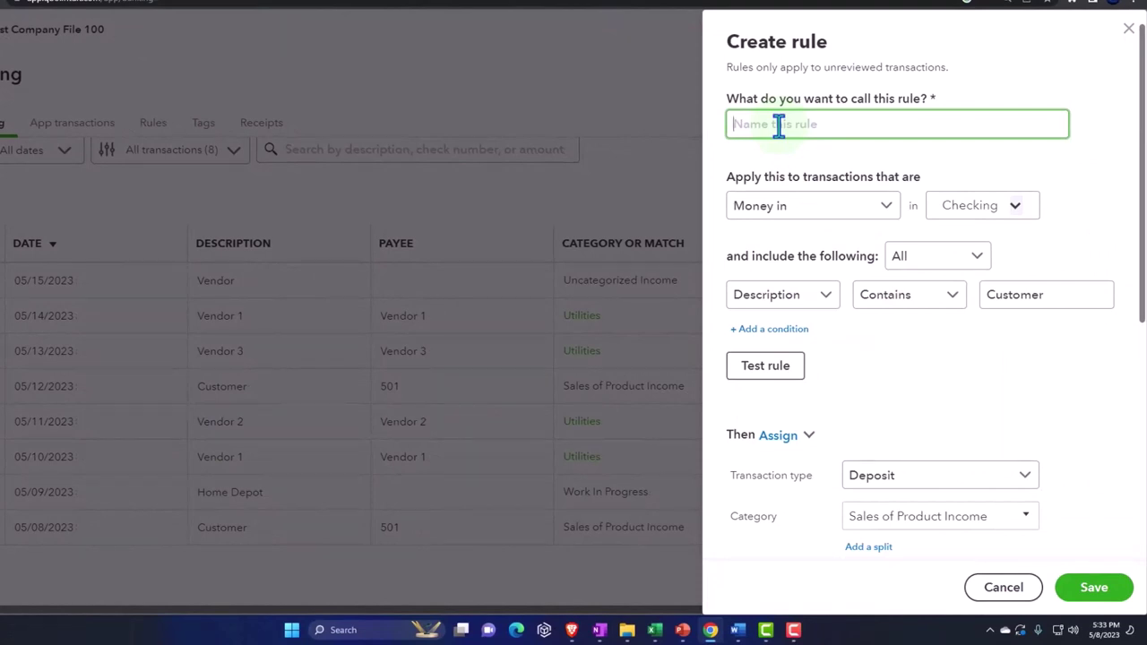
scroll(1016, 361, "down", 3)
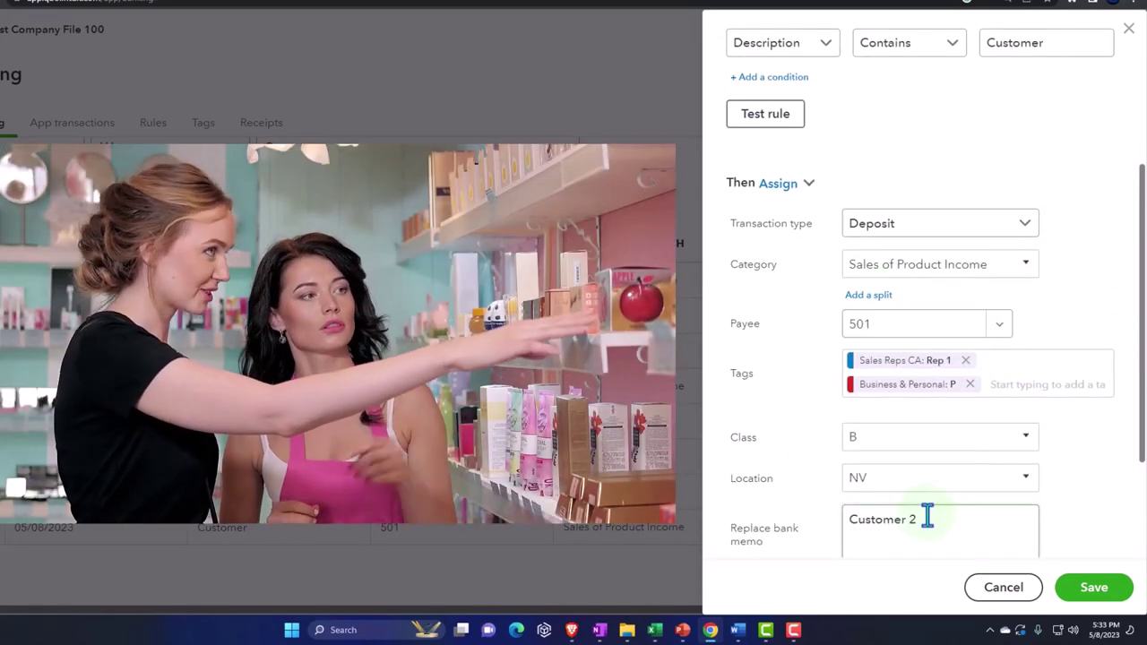
left_click_drag(926, 519, 845, 518)
key("ctrl+c")
scroll(828, 497, "up", 3)
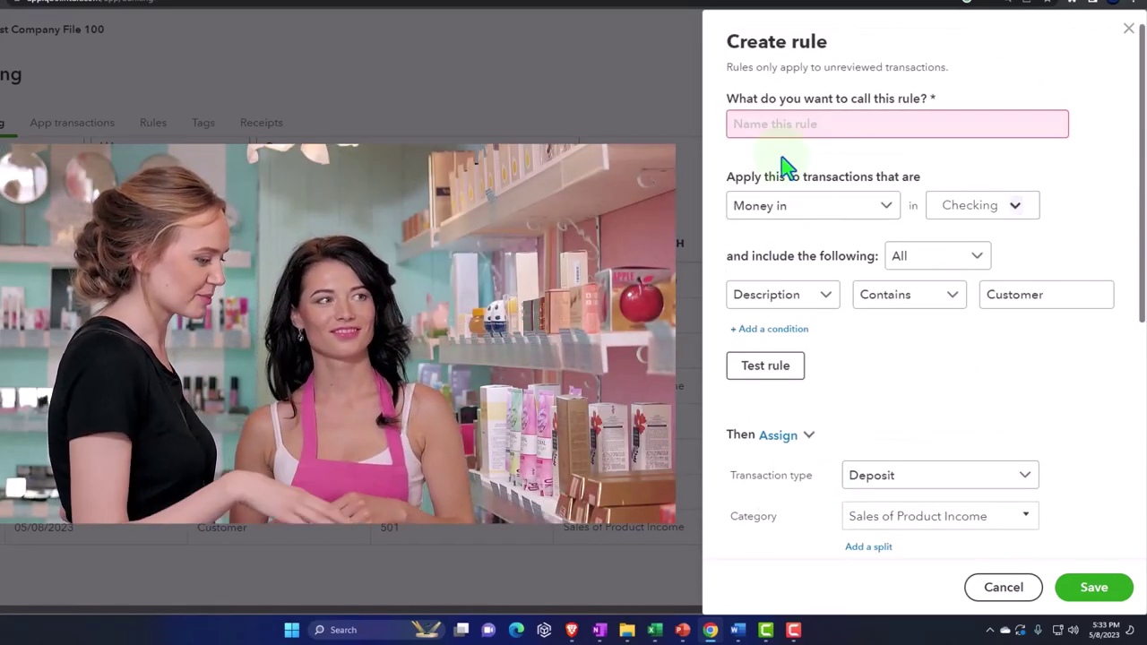
left_click(769, 124)
key("ctrl+v")
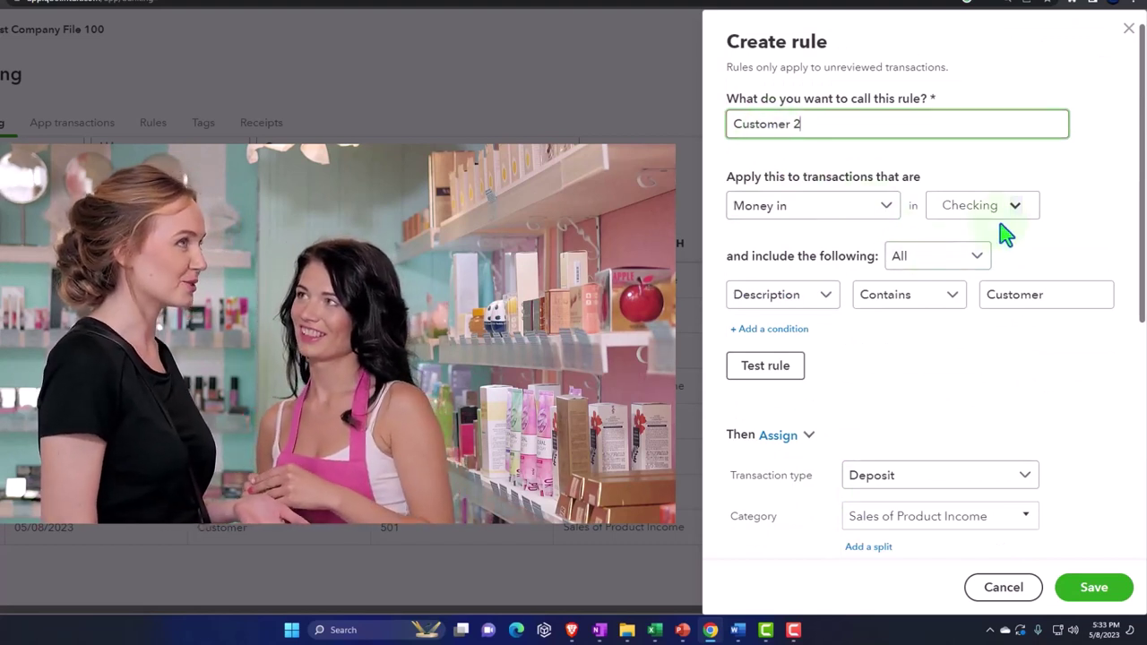
Set the rule condition to Bank text contains Customer 2.
left_click(825, 301)
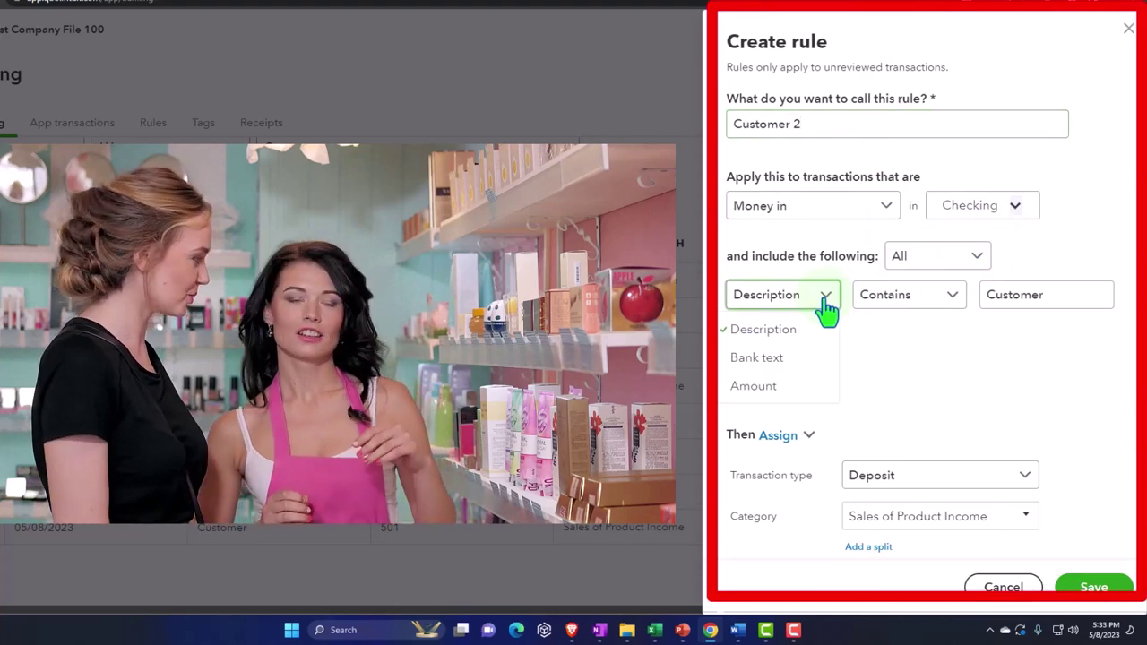
left_click(795, 362)
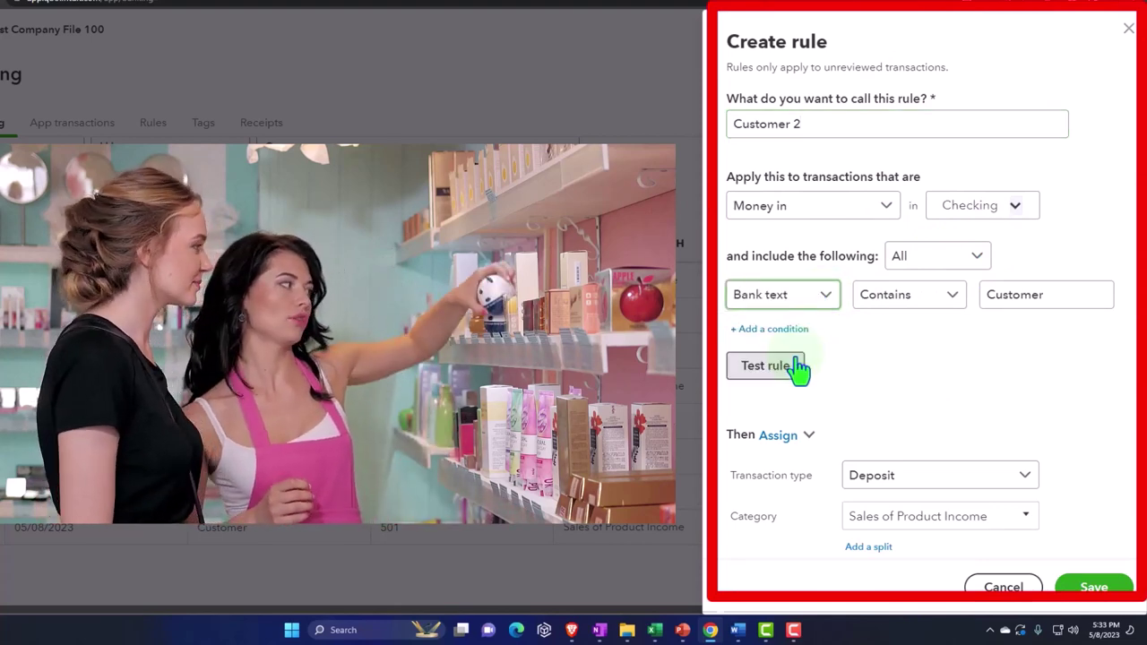
left_click(950, 309)
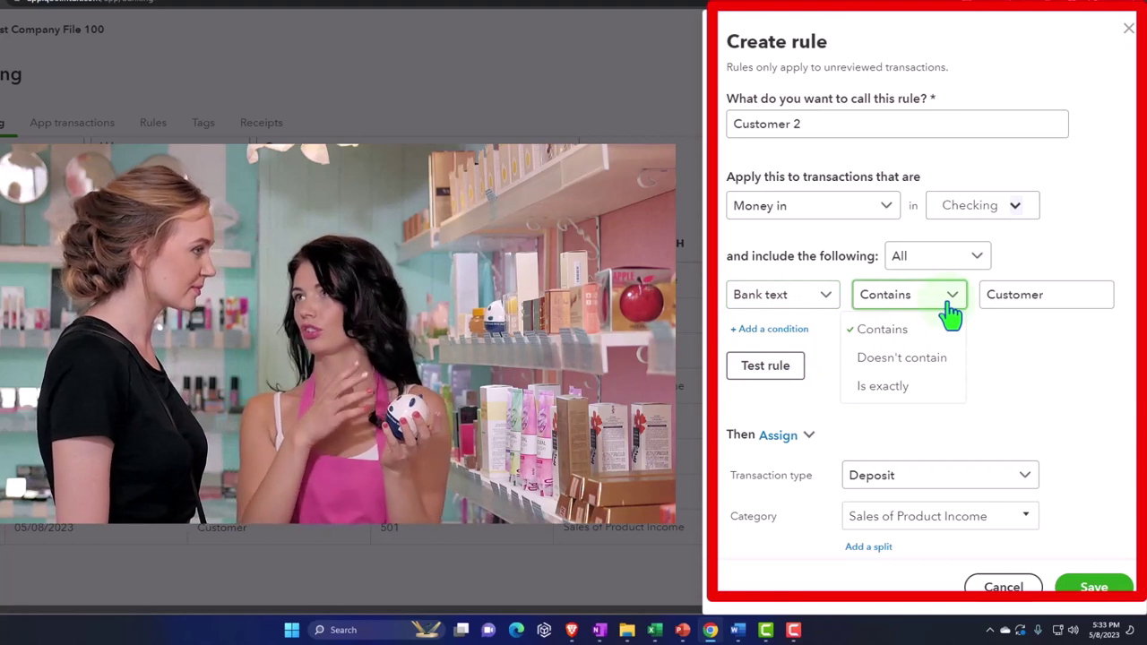
left_click(1024, 298)
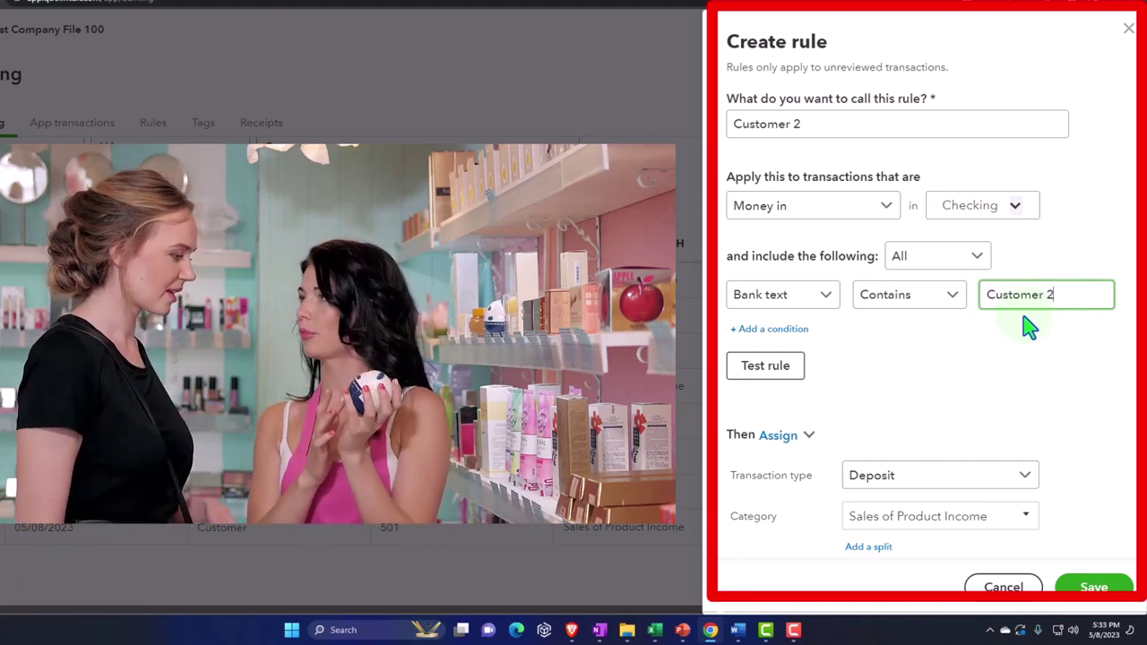
Test the rule against 1 unreviewed transaction and review its 501 payee, tags, class B and NV.
left_click(794, 367)
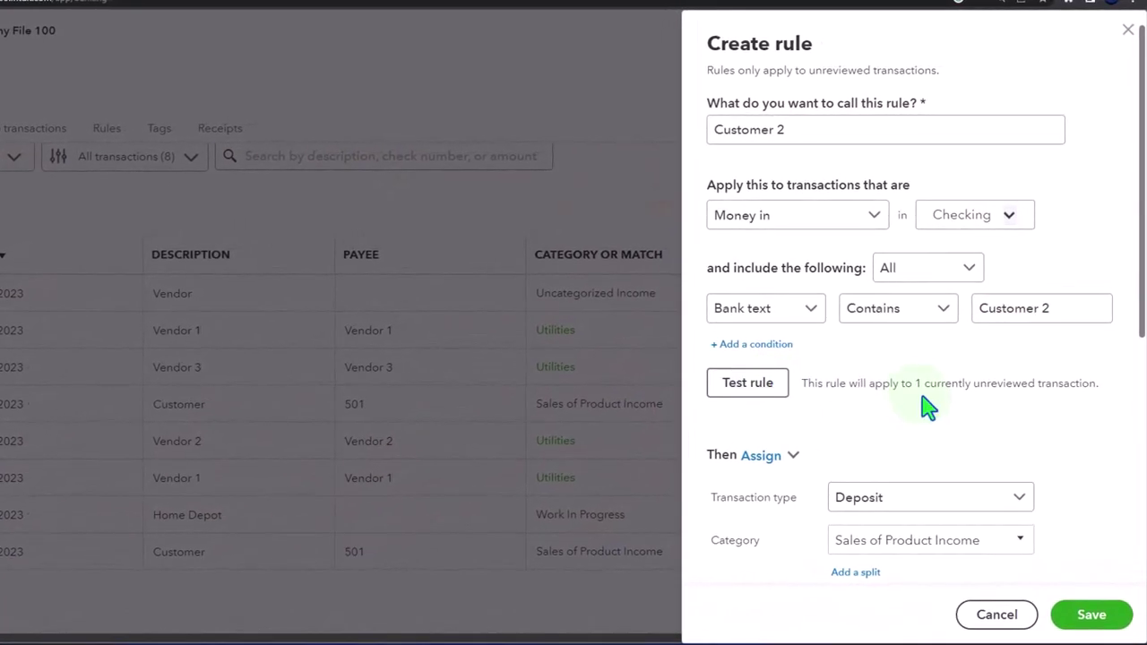
scroll(927, 408, "down", 2)
scroll(794, 430, "down", 1)
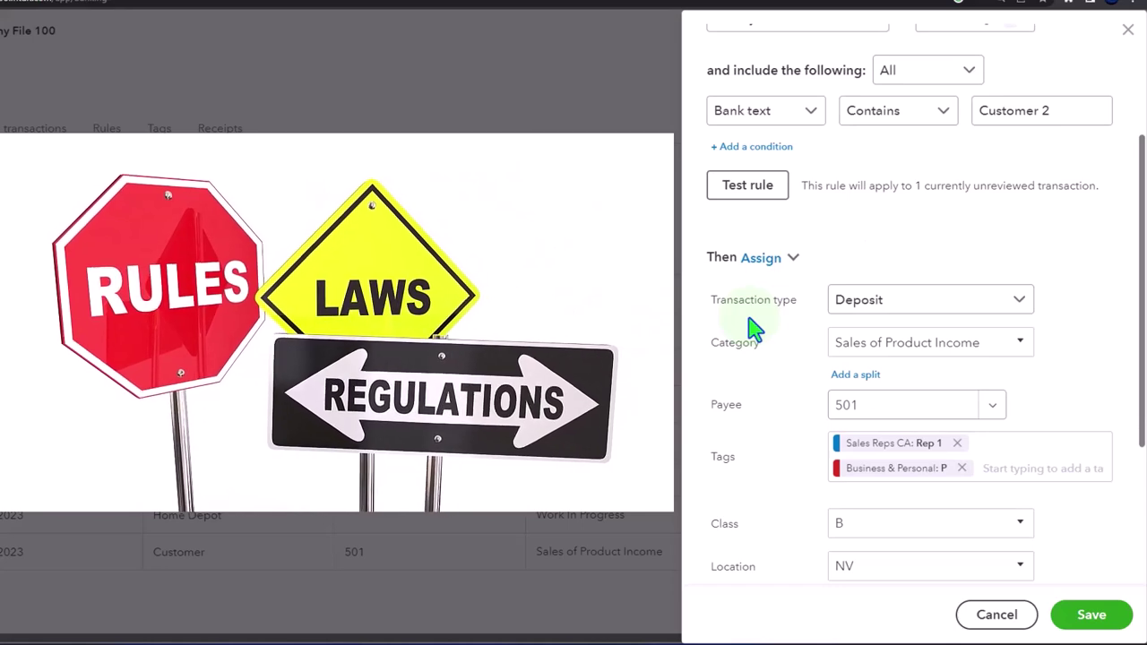
scroll(756, 329, "down", 1)
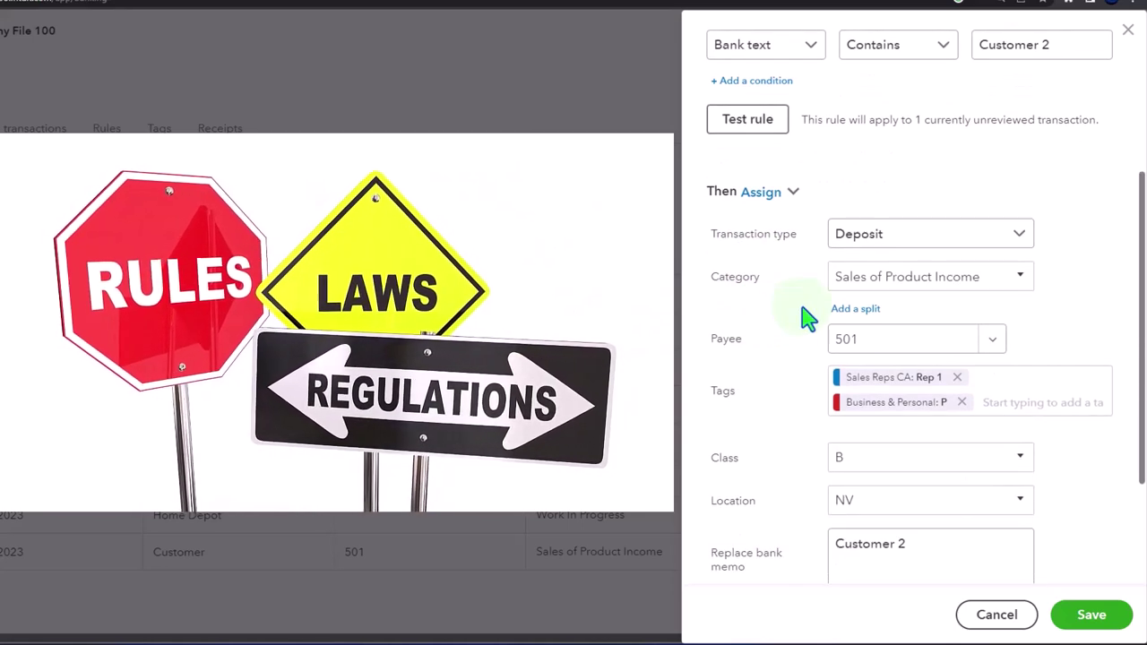
scroll(806, 316, "down", 1)
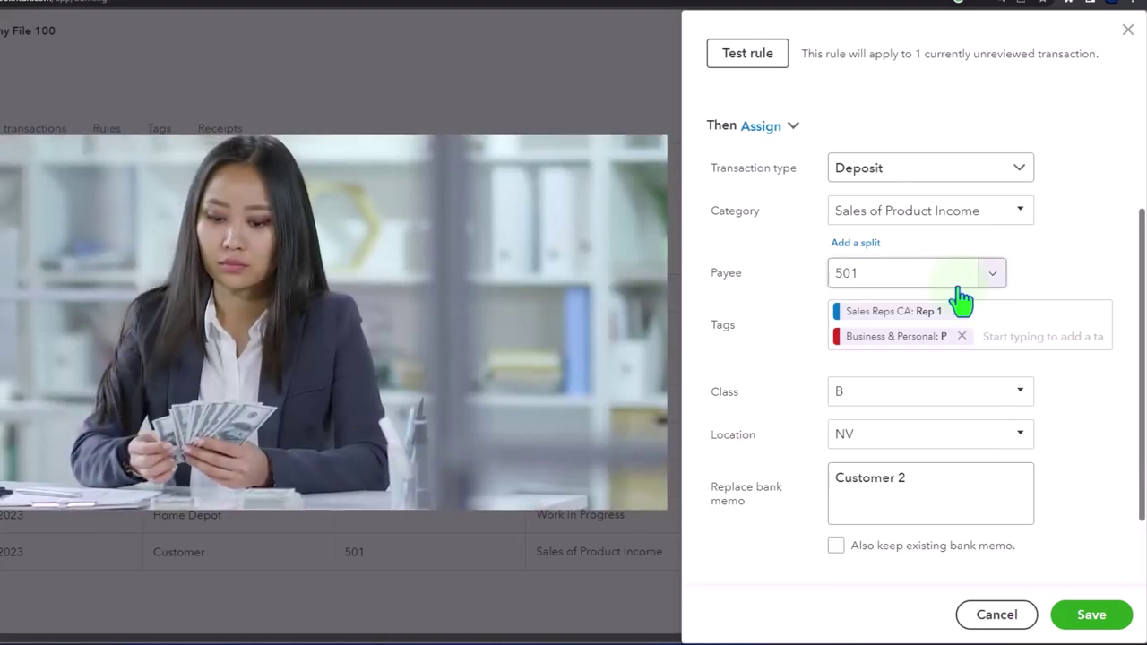
left_click(992, 276)
left_click(993, 276)
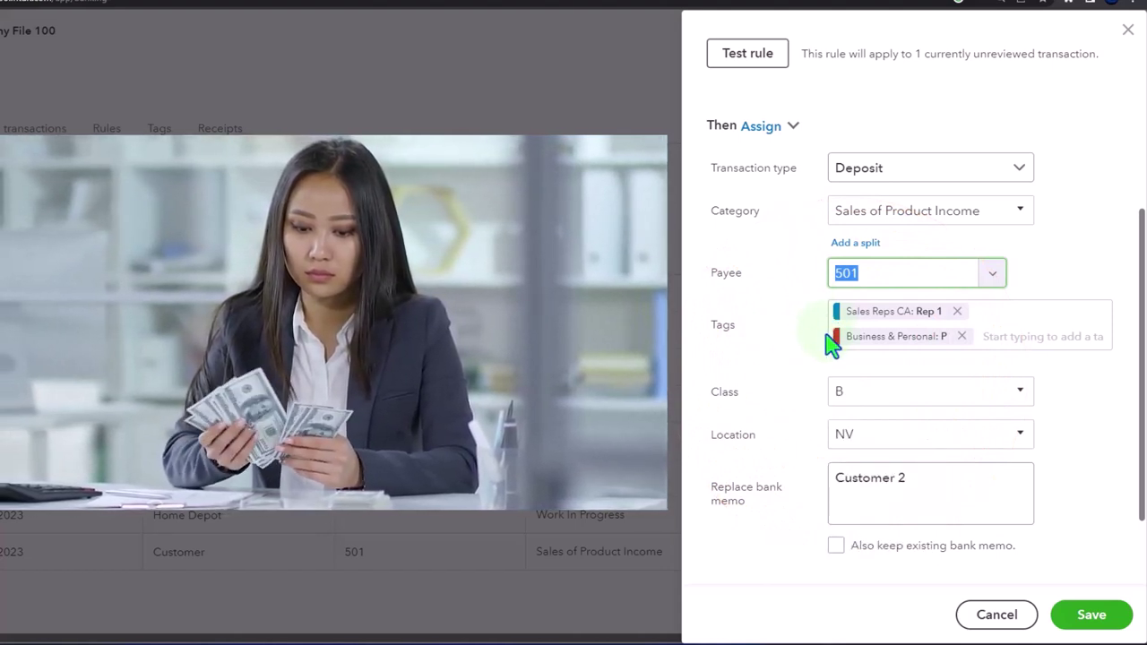
scroll(833, 340, "down", 1)
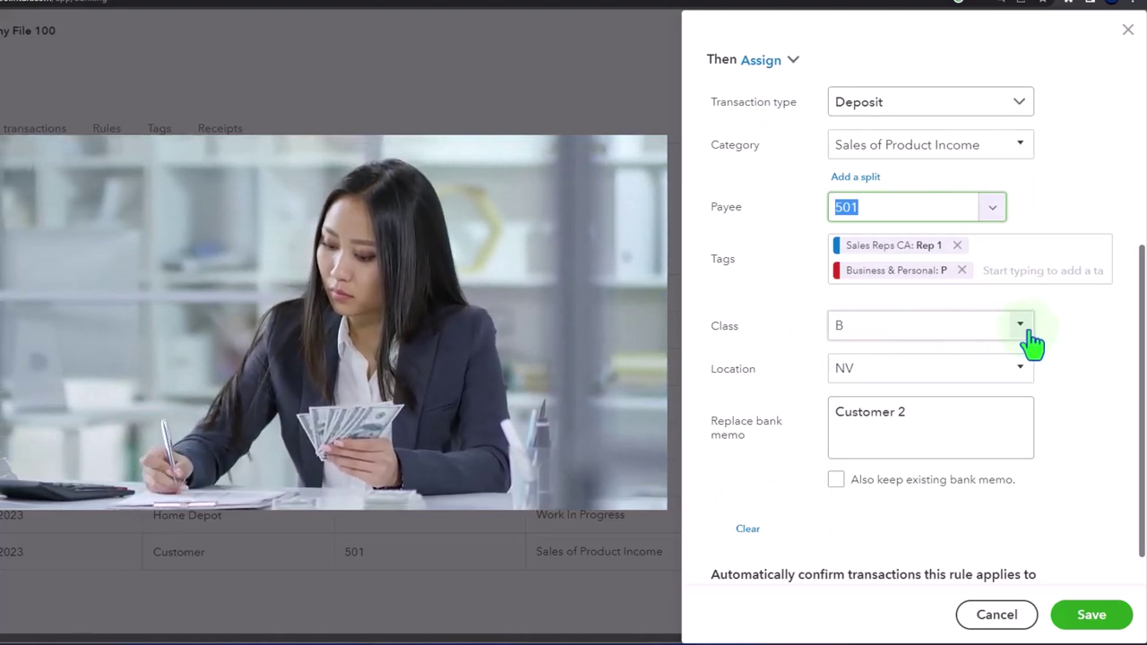
scroll(873, 345, "down", 1)
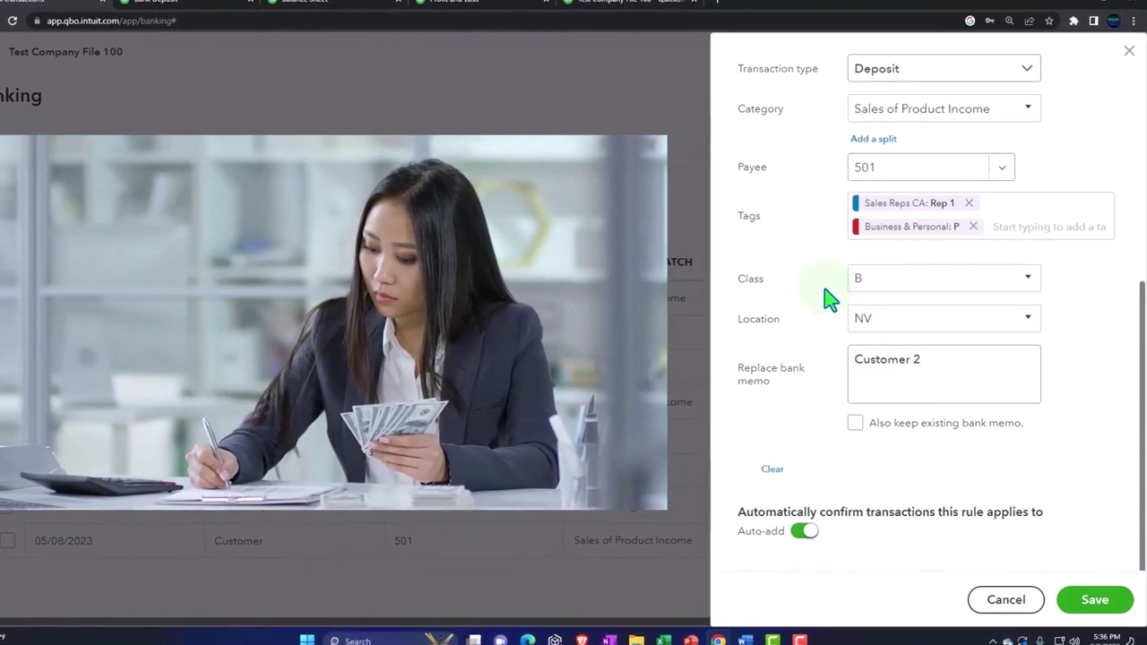
scroll(828, 301, "up", 1)
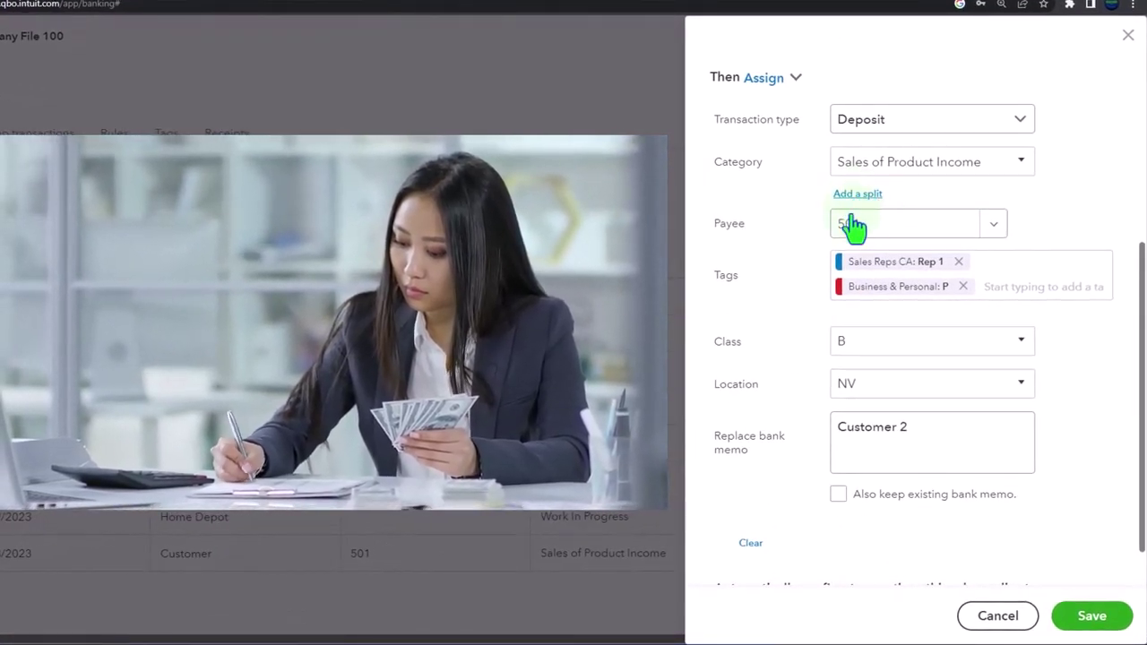
scroll(806, 345, "down", 1)
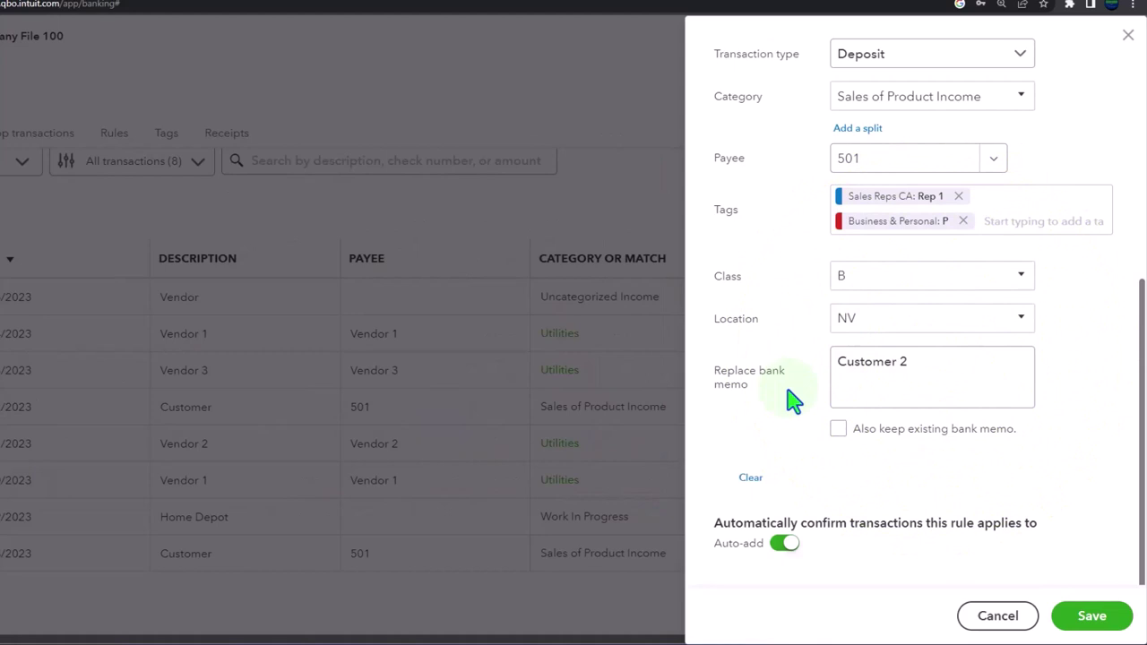
Save the Customer 2 bank rule and rerun the Balance Sheet report.
left_click(1093, 618)
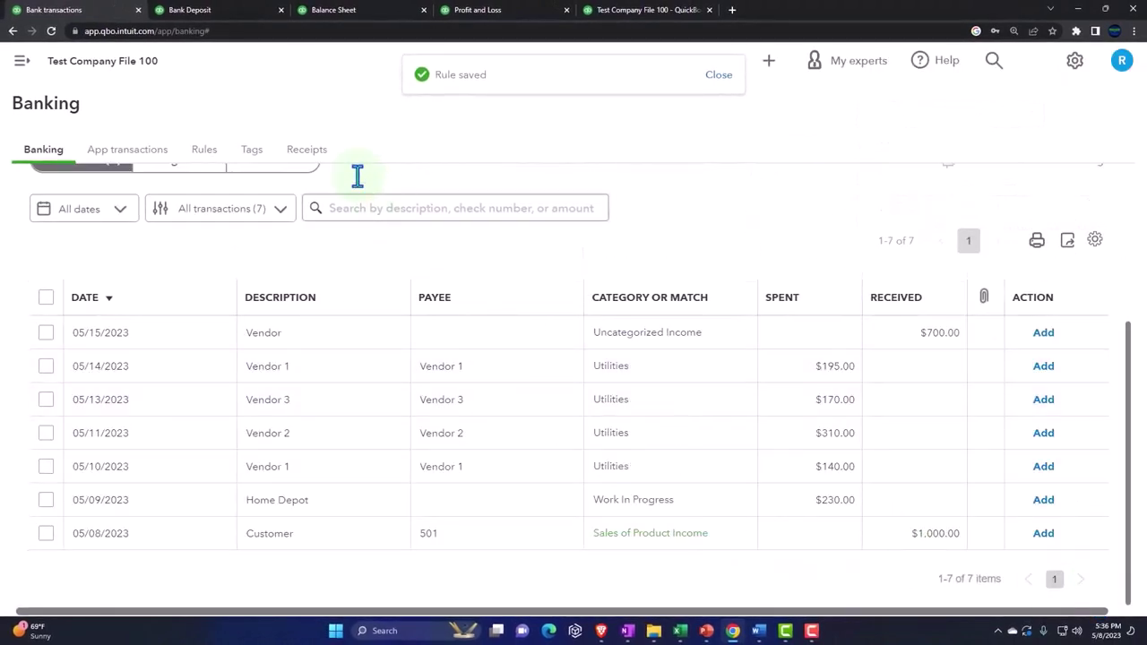
left_click(332, 10)
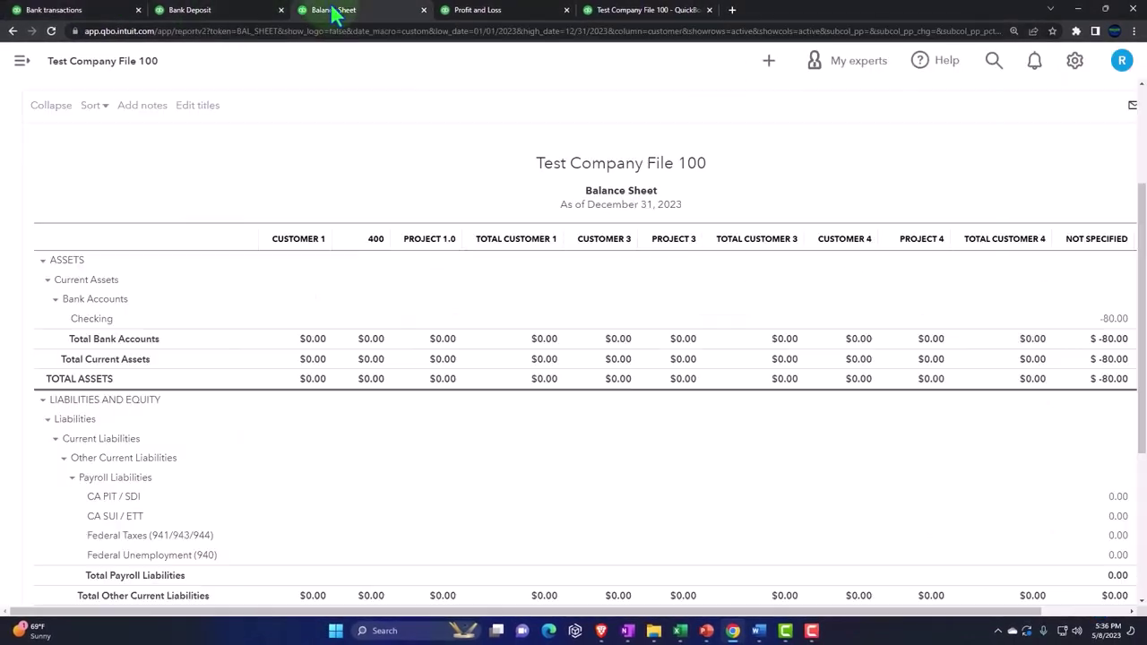
scroll(555, 404, "up", 2)
left_click(679, 236)
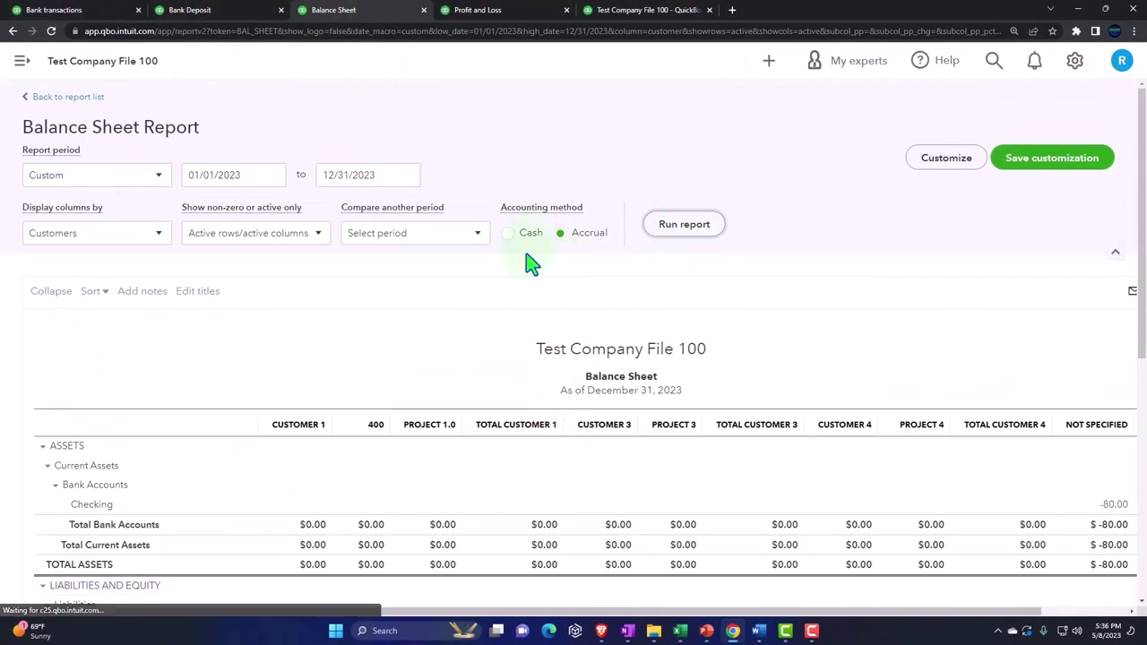
scroll(529, 261, "down", 2)
scroll(530, 261, "up", 2)
Run the Balance Sheet as Total Only and inspect Checking's $1,220.00 transactions, then go to Profit and Loss.
left_click(158, 236)
left_click(53, 261)
left_click(684, 225)
scroll(719, 220, "down", 2)
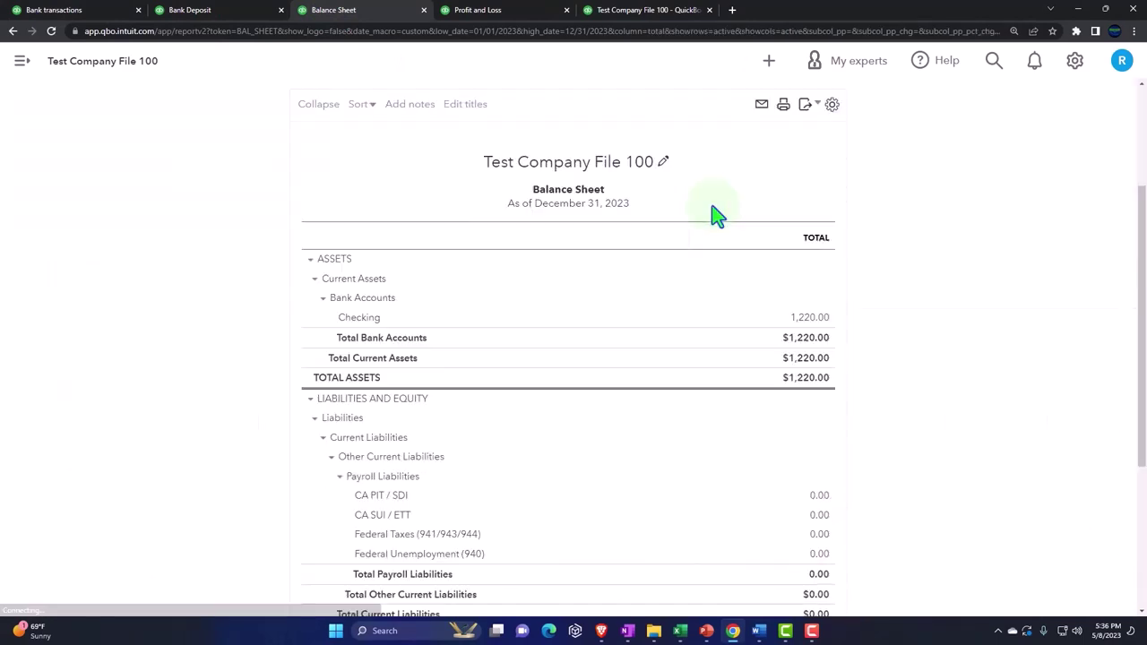
left_click(809, 320)
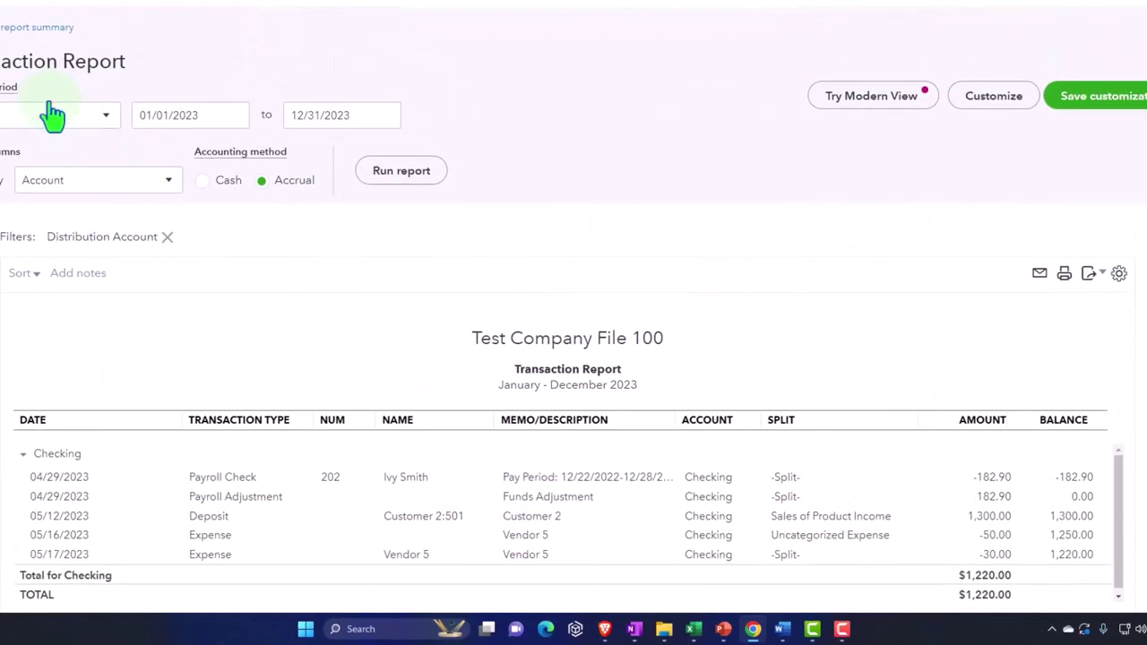
left_click(13, 38)
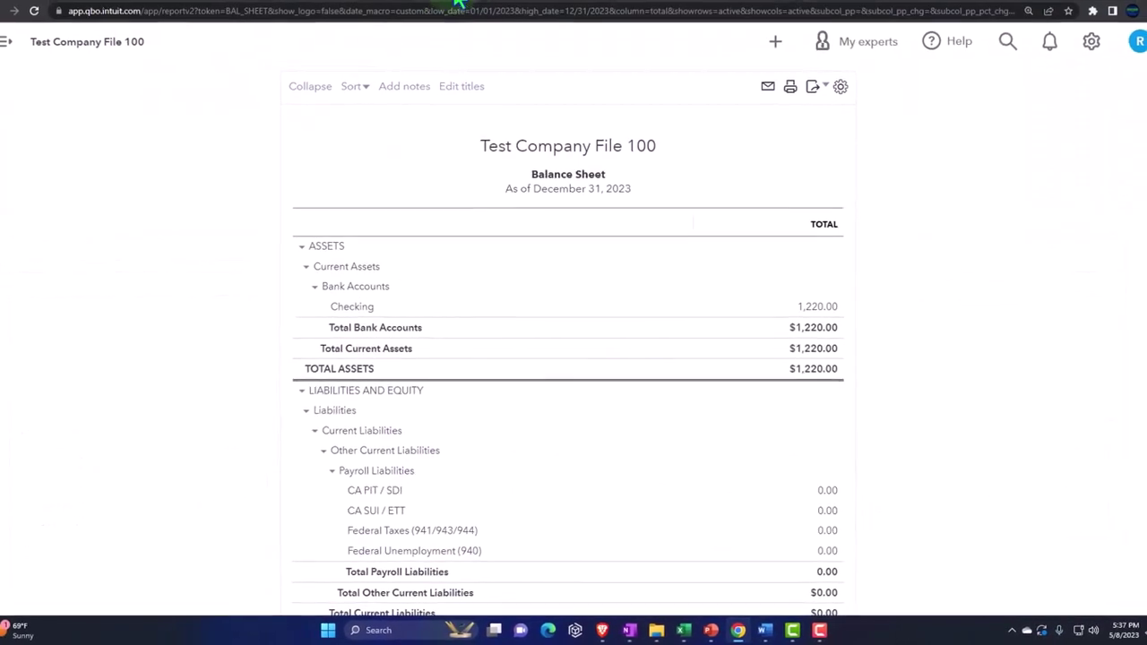
left_click(475, 9)
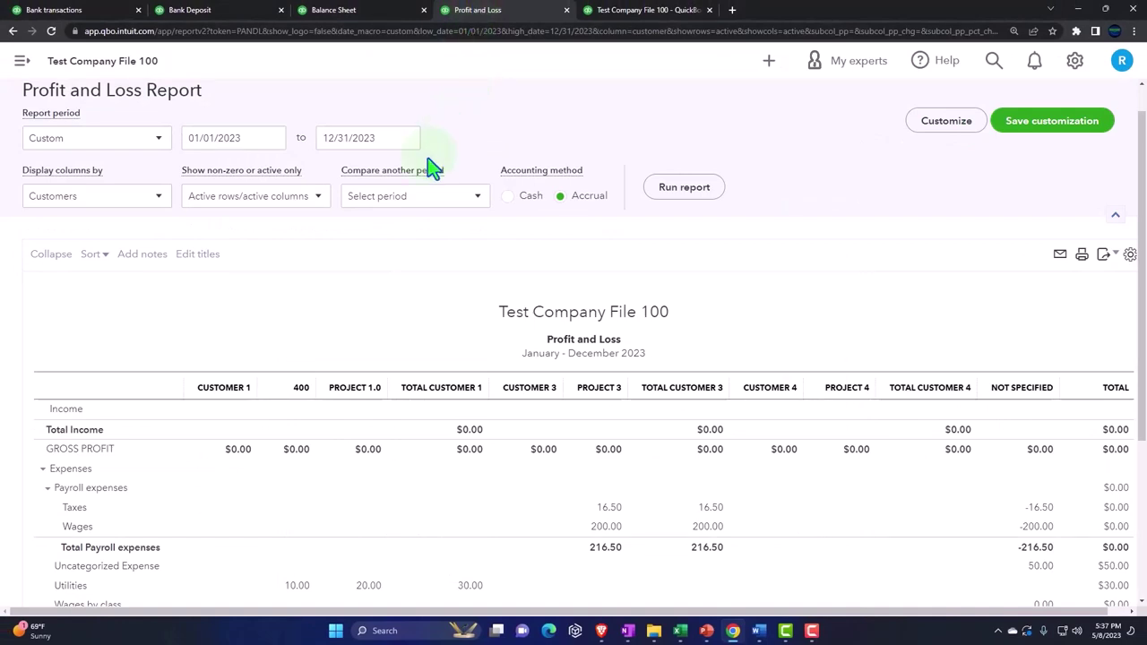
Rerun the Profit and Loss with columns broken out by Classes.
left_click(664, 206)
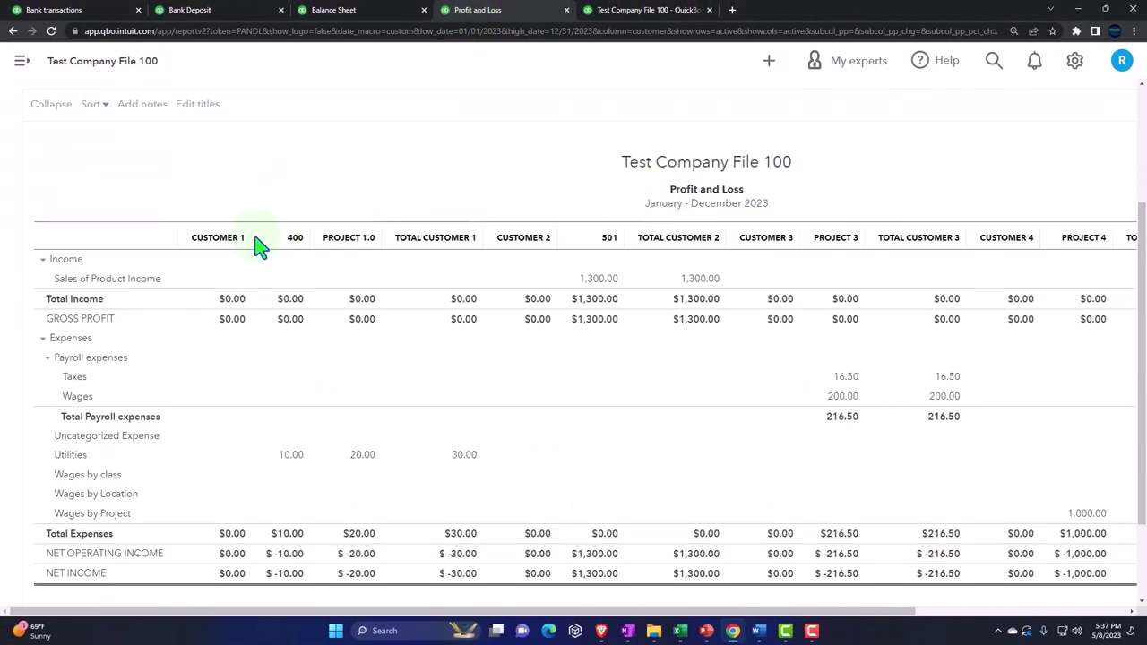
scroll(179, 206, "up", 3)
left_click(164, 227)
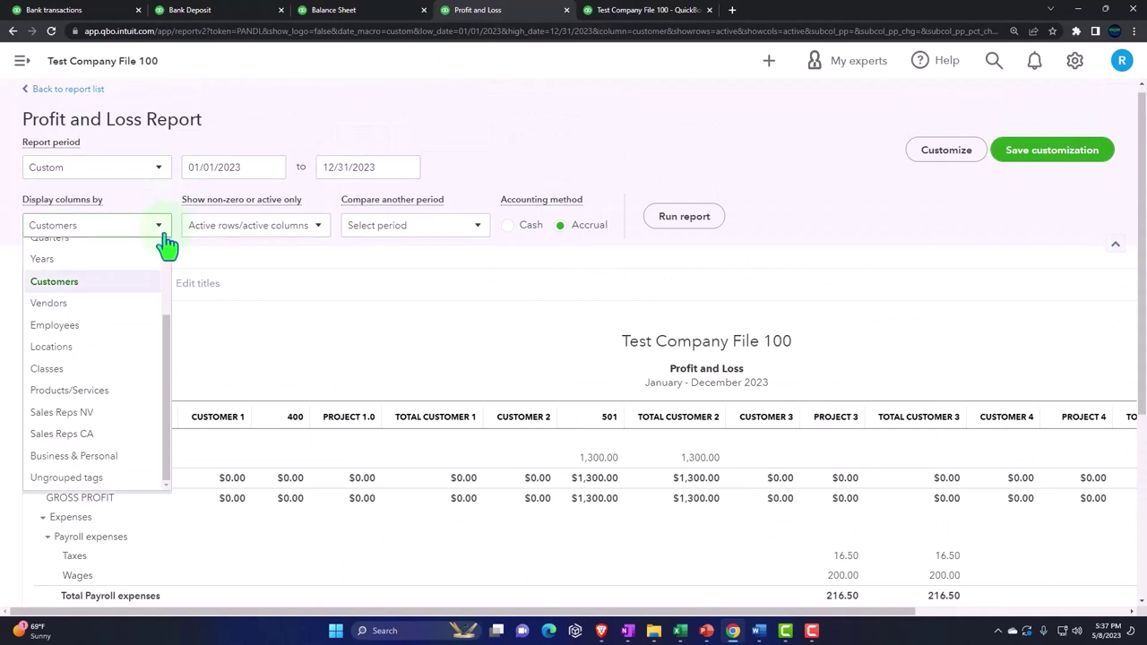
scroll(132, 330, "up", 1)
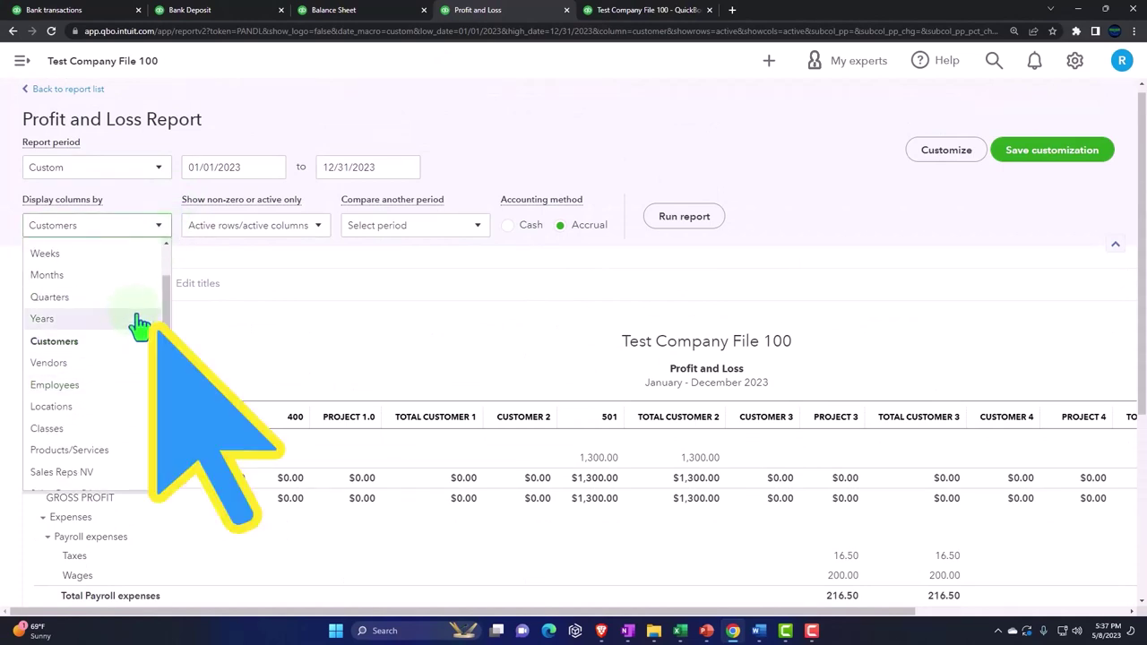
scroll(134, 318, "up", 1)
scroll(129, 350, "down", 2)
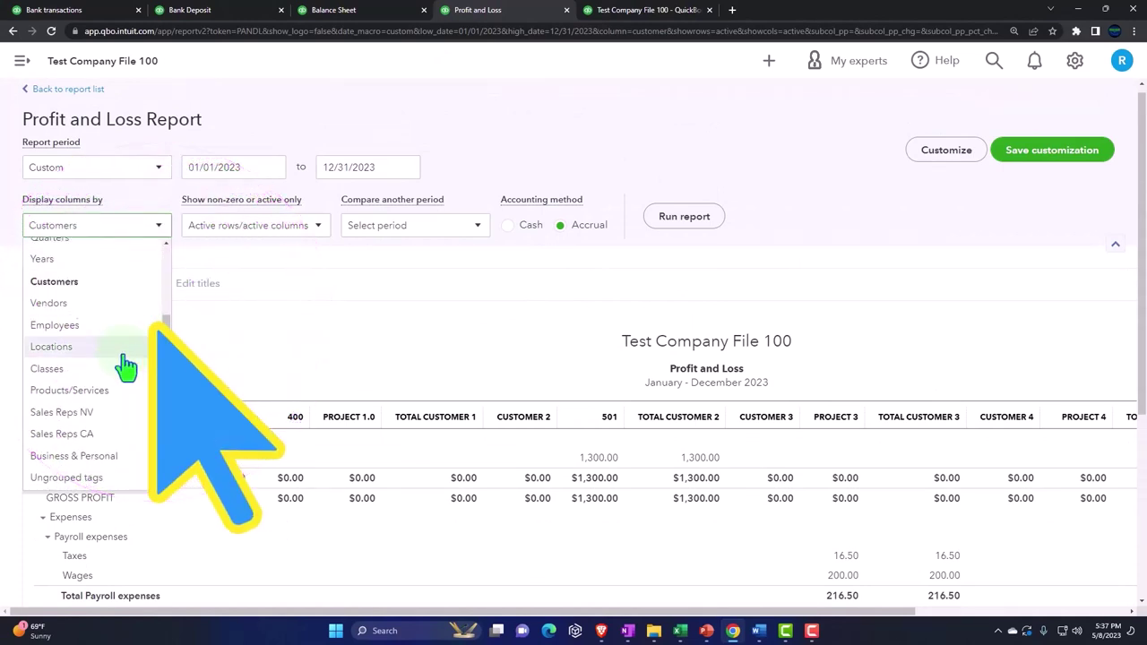
left_click(109, 369)
left_click(681, 223)
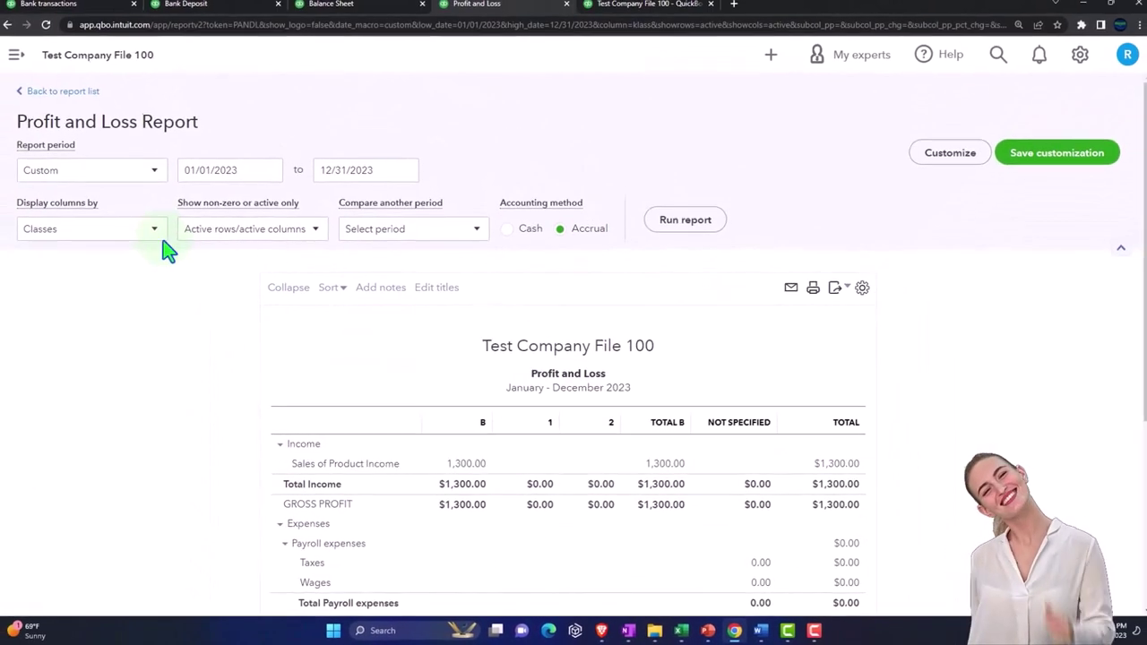
Rerun the Profit and Loss with columns broken out by Locations.
left_click(161, 234)
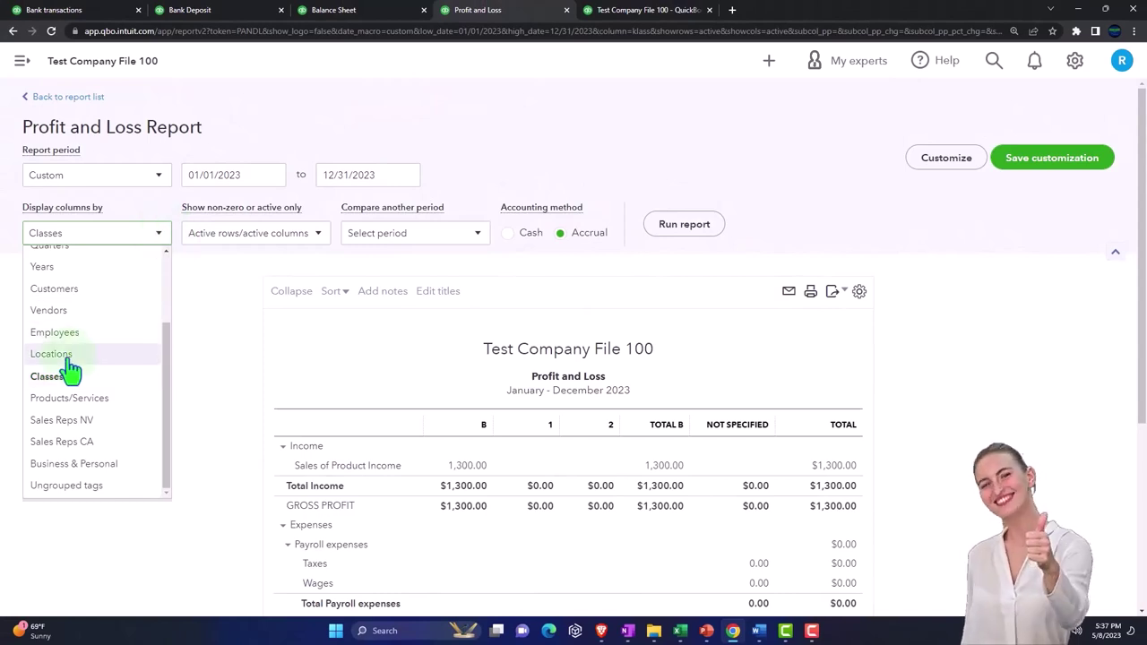
left_click(67, 351)
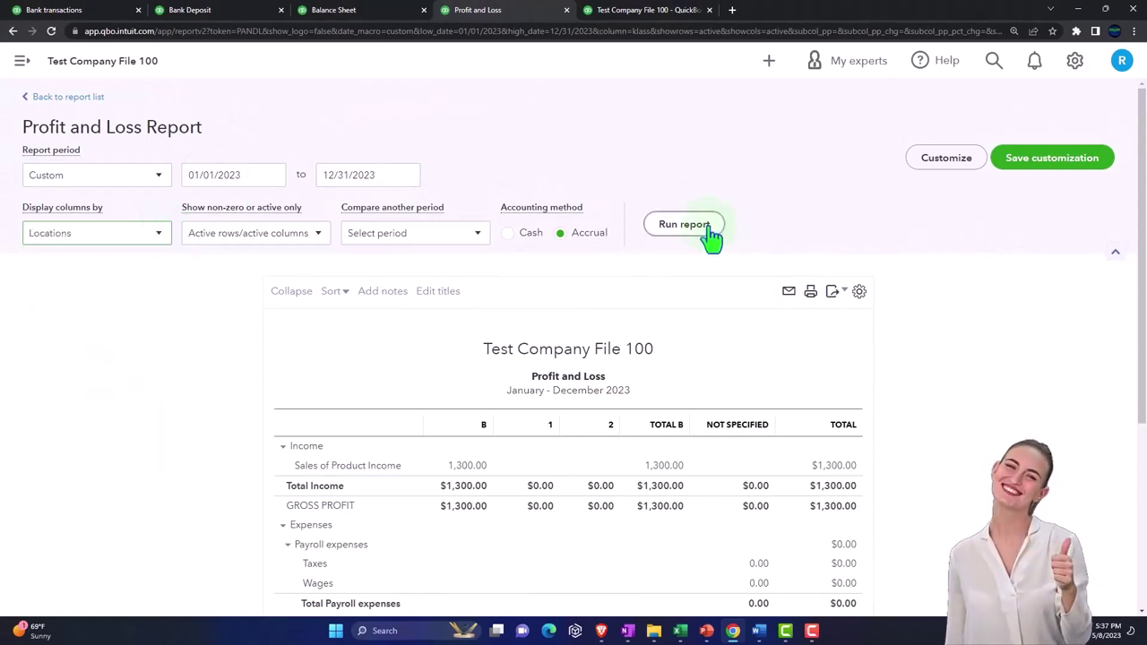
left_click(684, 224)
scroll(709, 238, "down", 2)
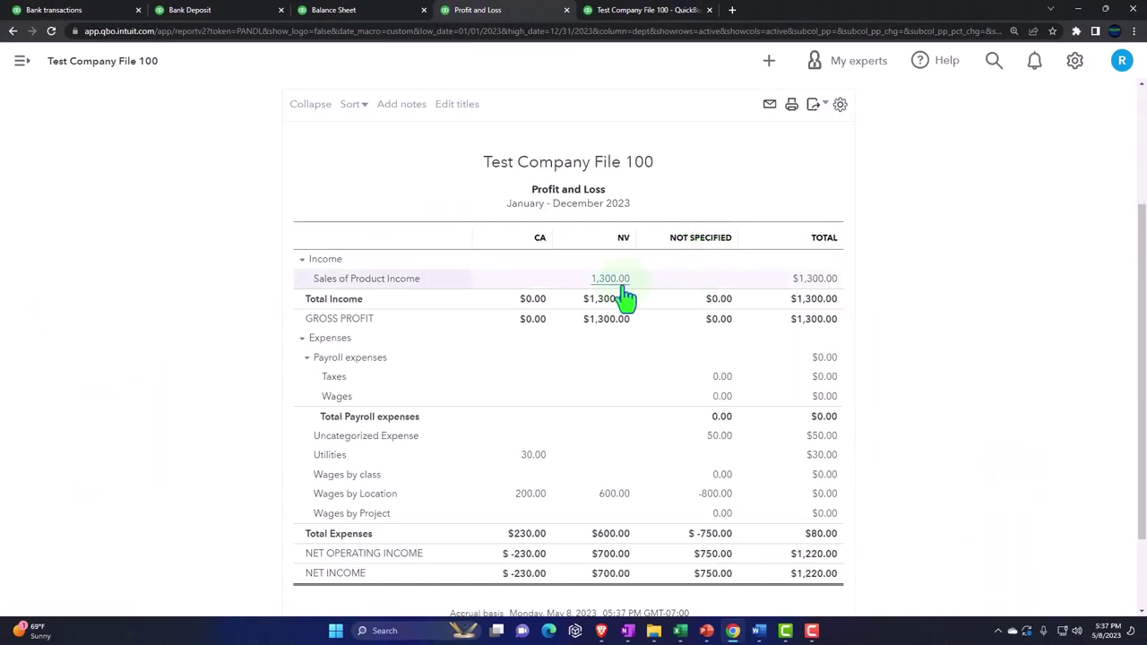
scroll(191, 296, "up", 2)
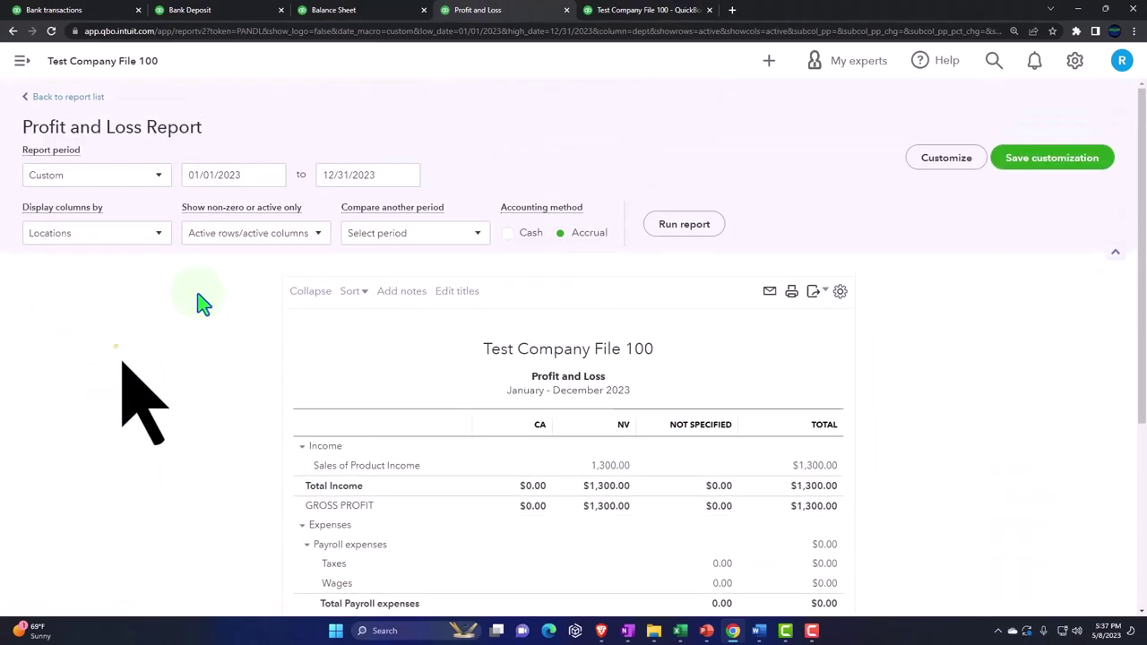
Switch the columns back to Customers and rerun the Profit and Loss.
left_click(162, 235)
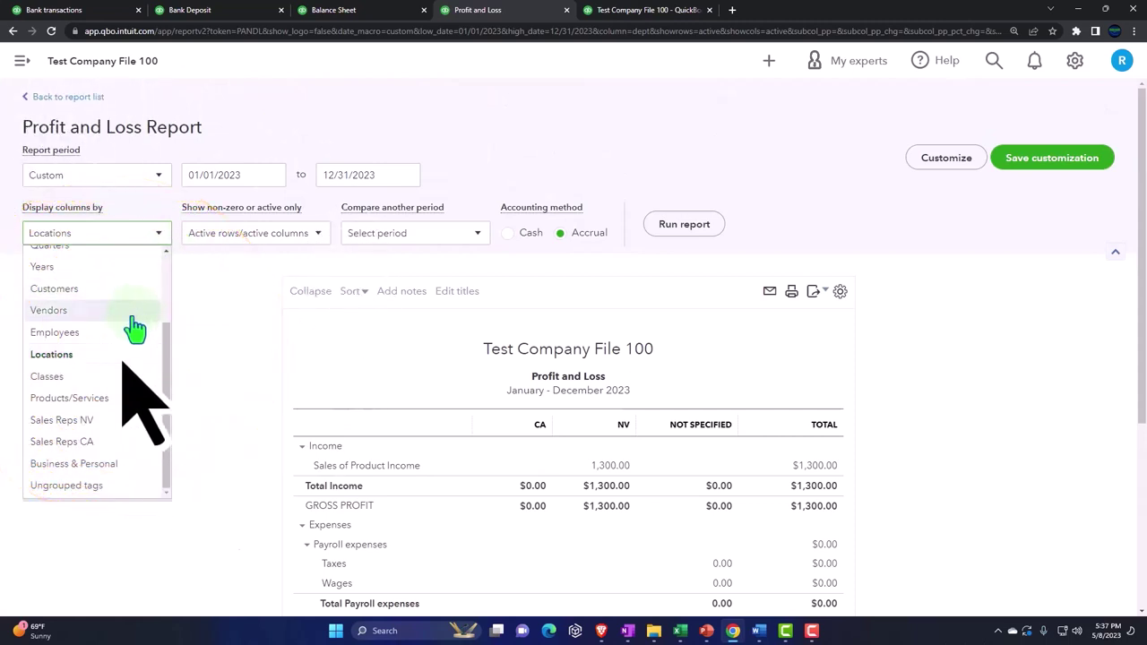
left_click(116, 290)
left_click(681, 229)
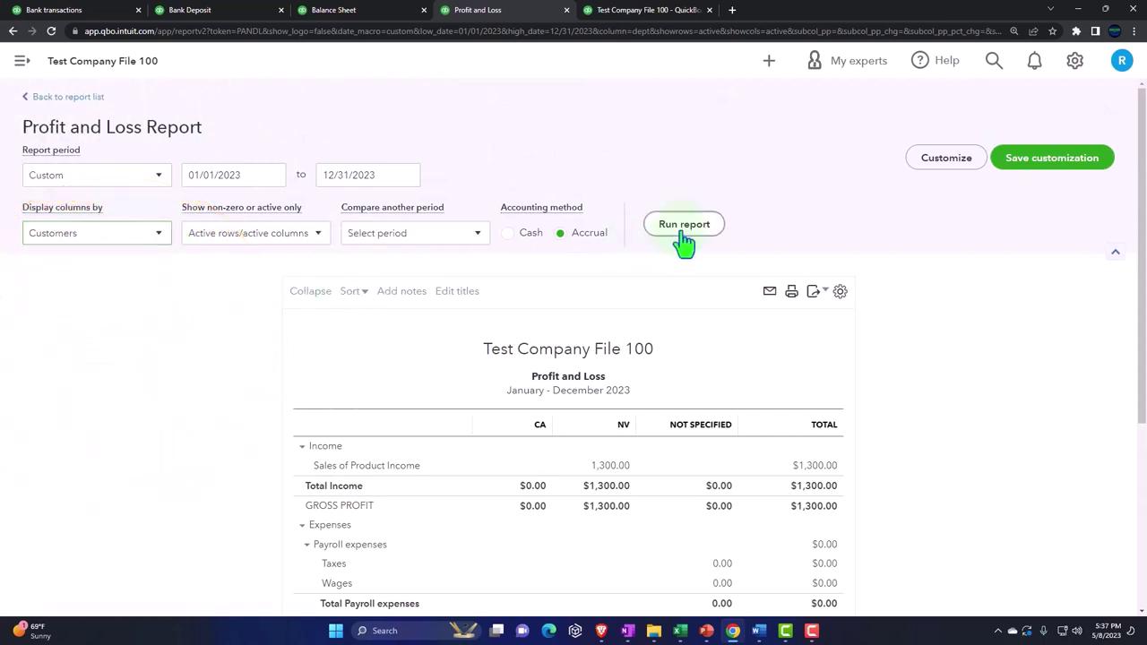
scroll(682, 240, "down", 2)
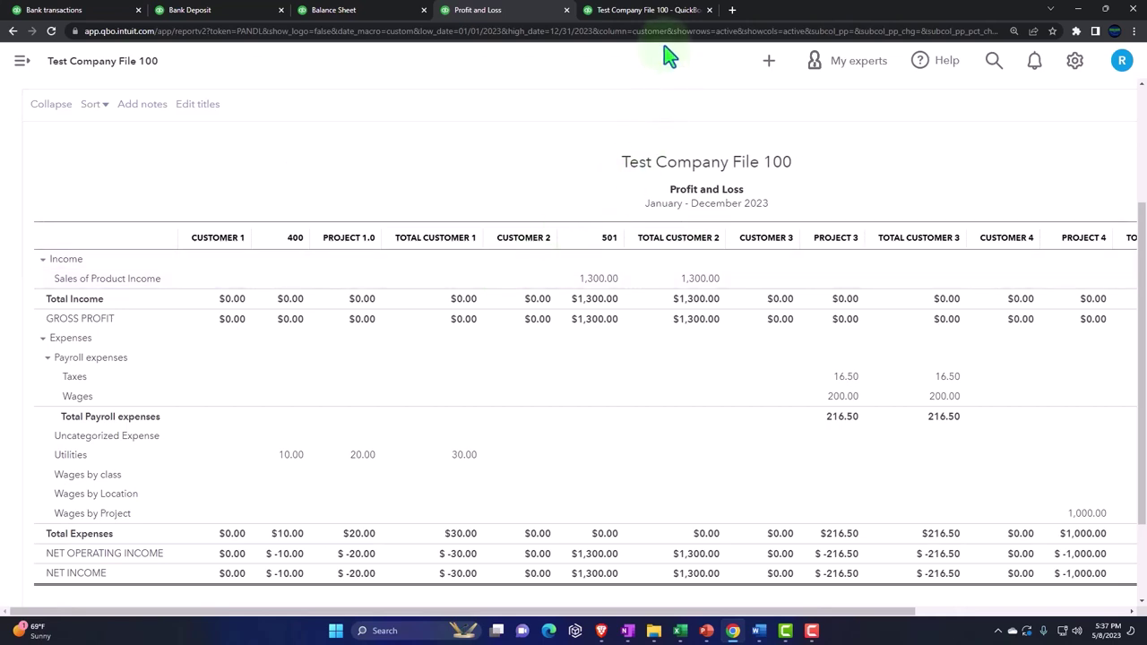
Rerun the Profit and Loss by Tag Group report, keeping Business & Personal columns.
left_click(650, 9)
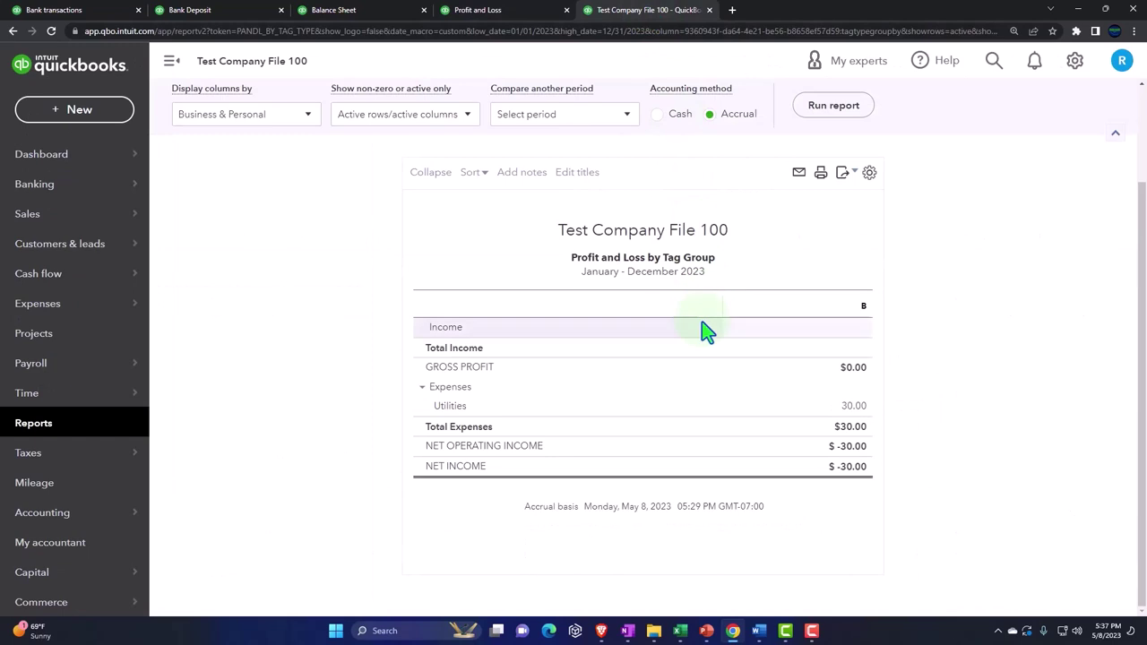
left_click(831, 108)
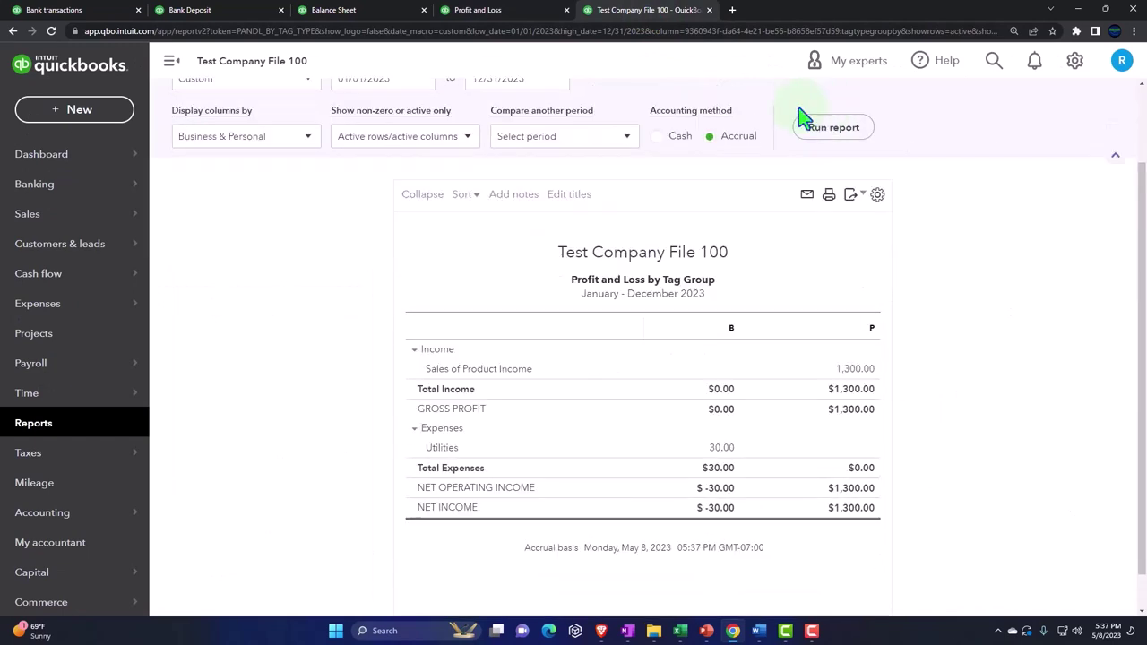
left_click(301, 138)
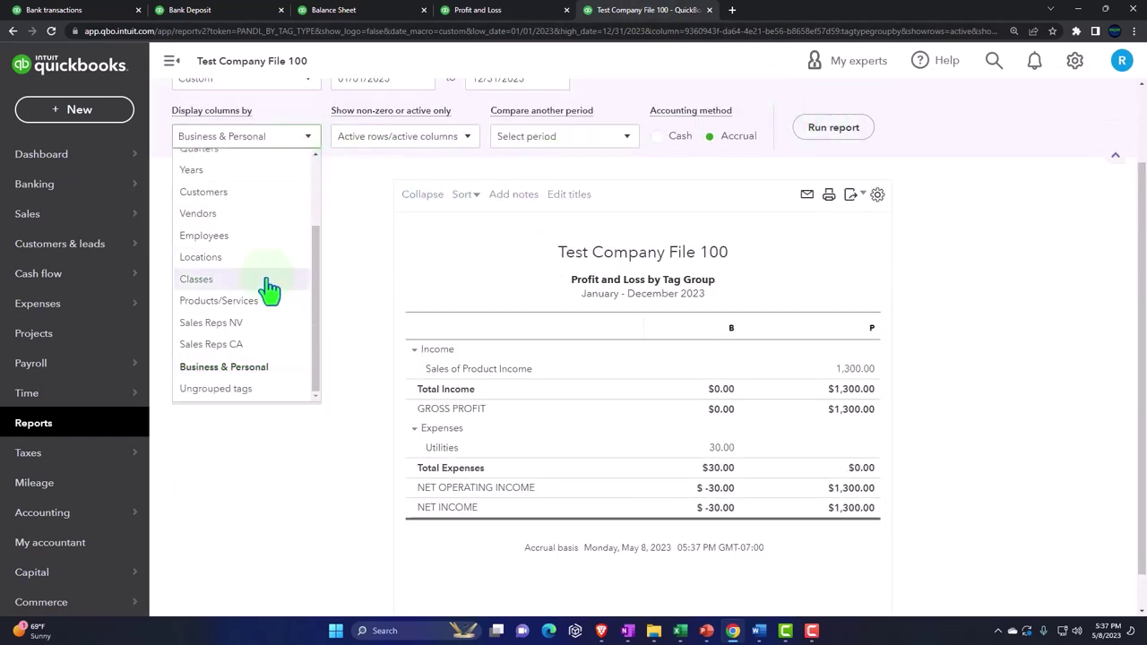
left_click(263, 377)
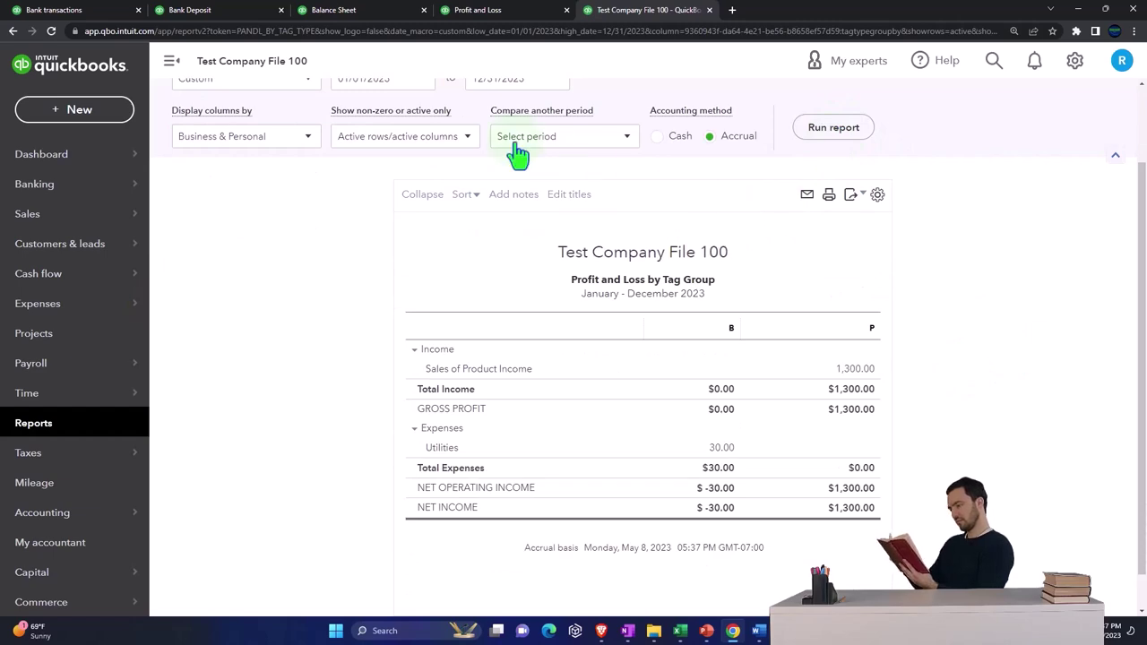
Code the 05/14 Vendor 1 transaction to Supplies, billable to customer 410.
left_click(82, 12)
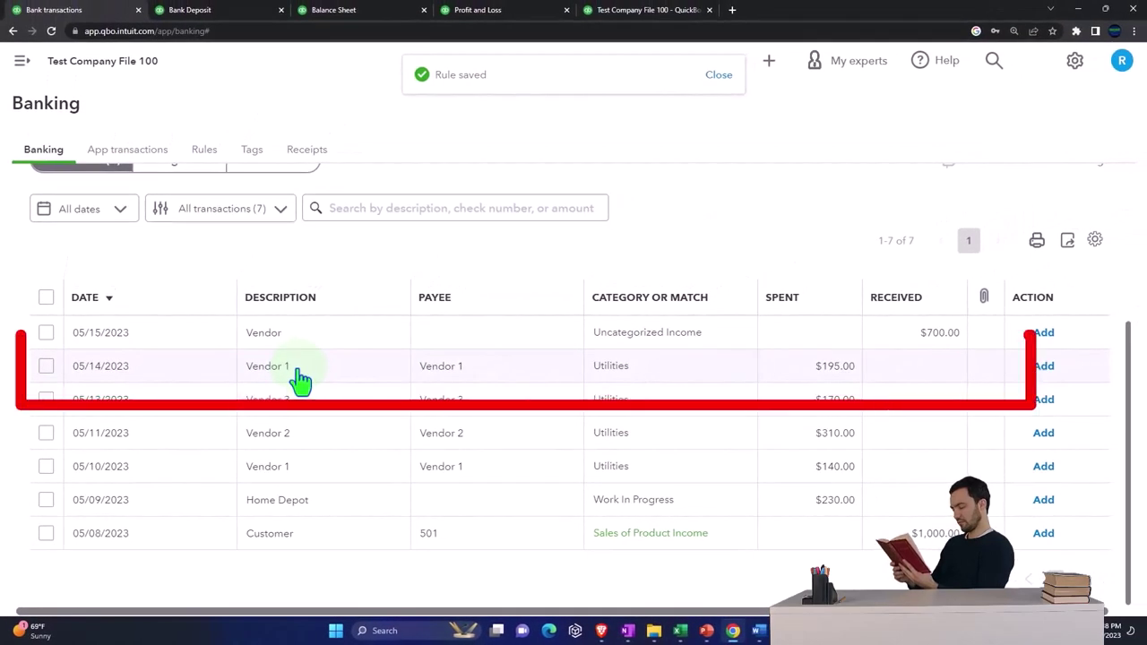
left_click(298, 371)
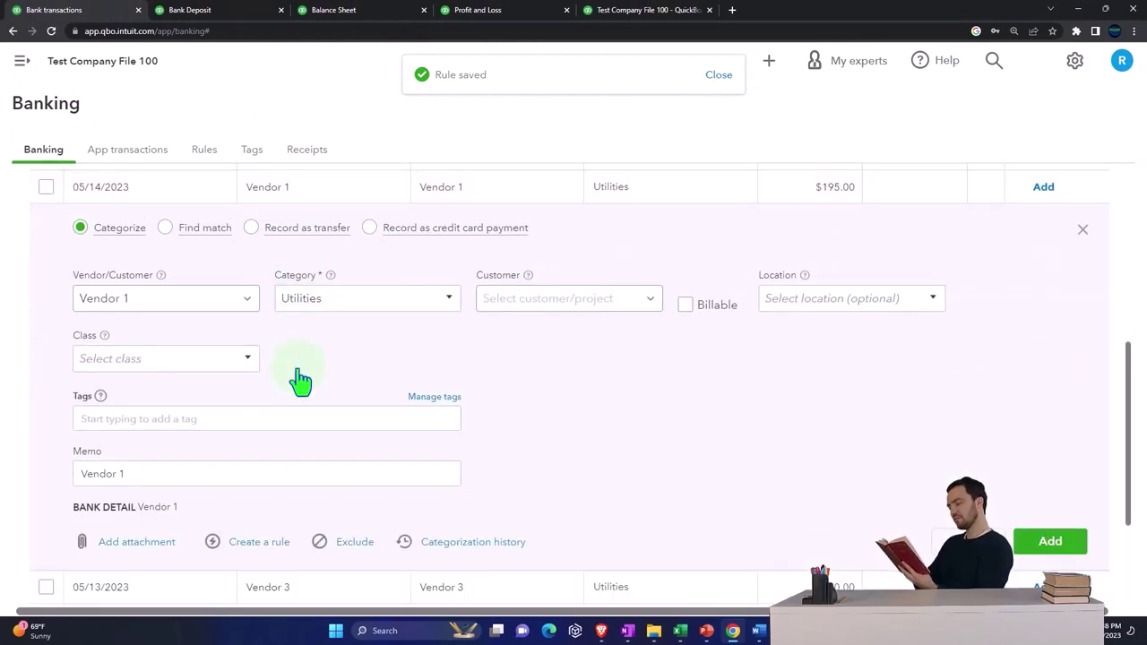
left_click(448, 302)
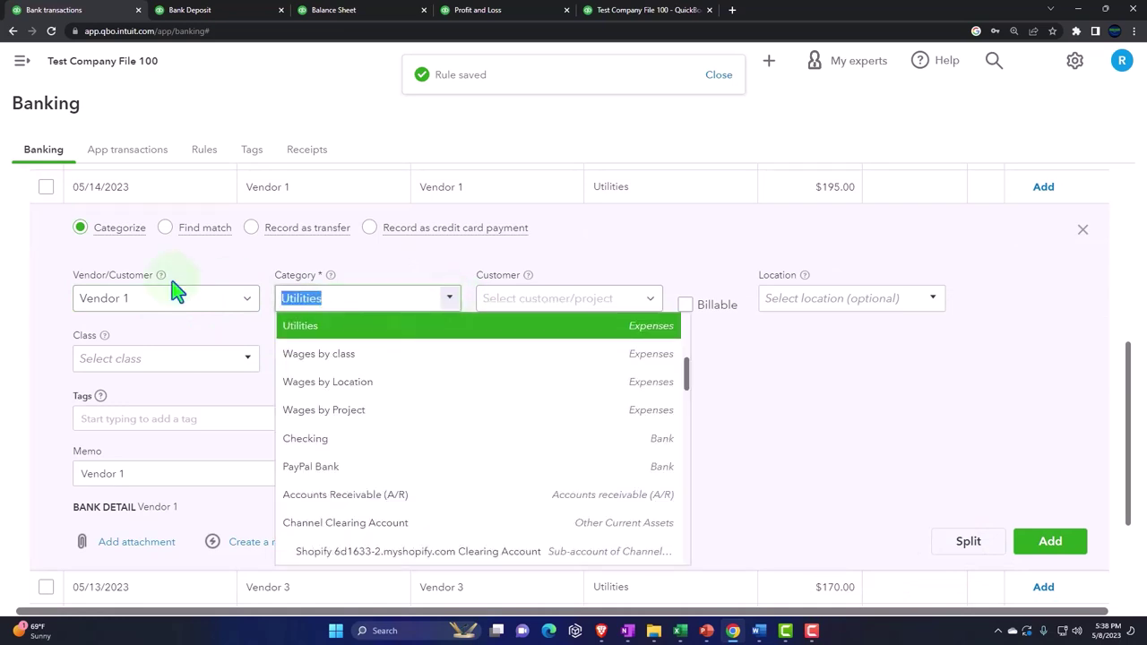
type("Supplies")
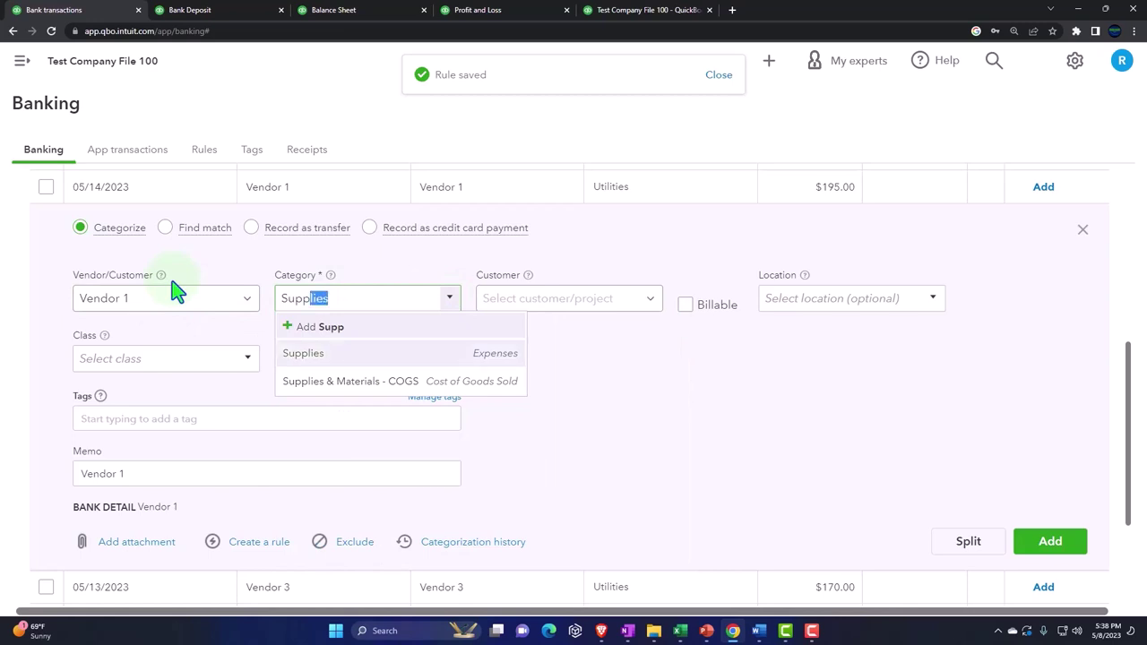
key("Tab")
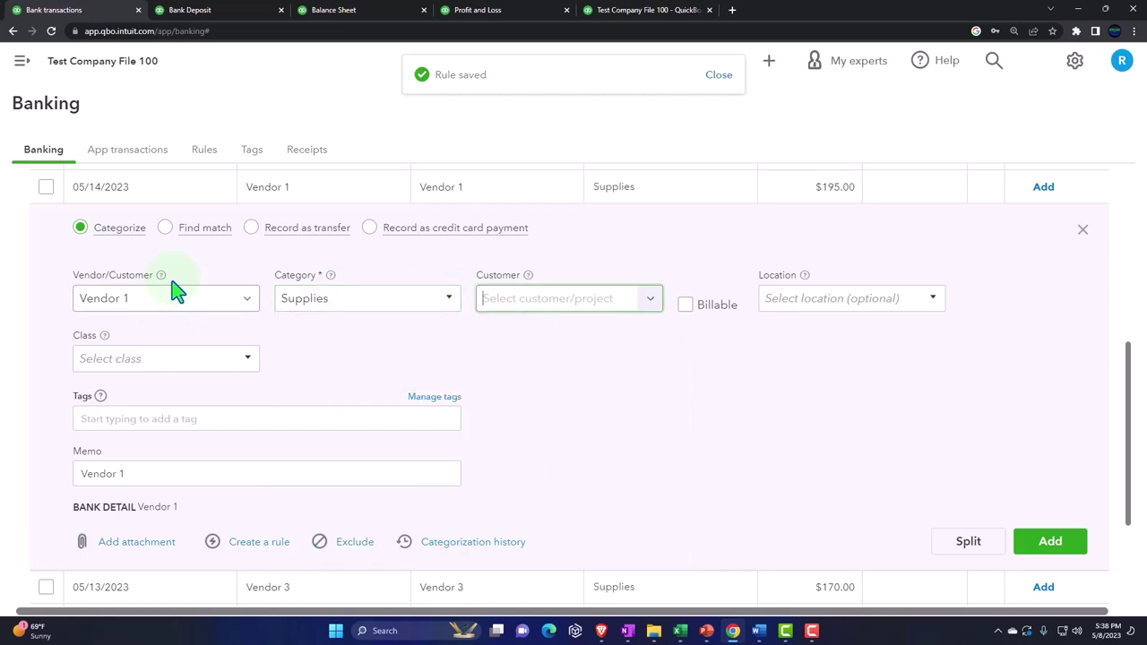
left_click(661, 310)
scroll(653, 385, "down", 1)
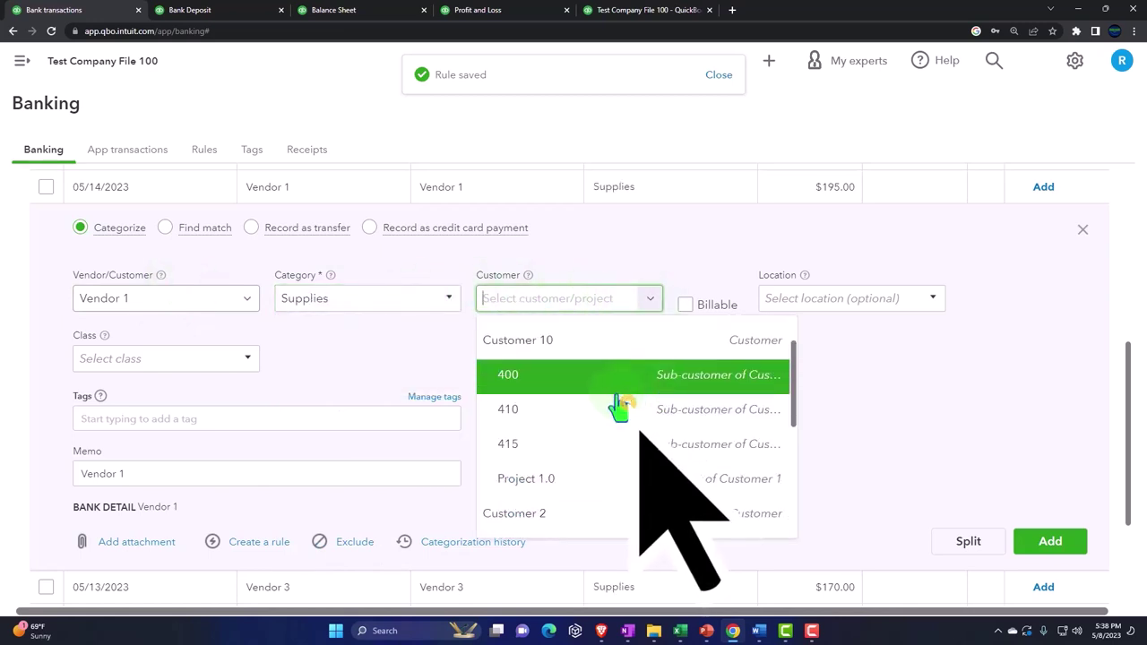
left_click(574, 387)
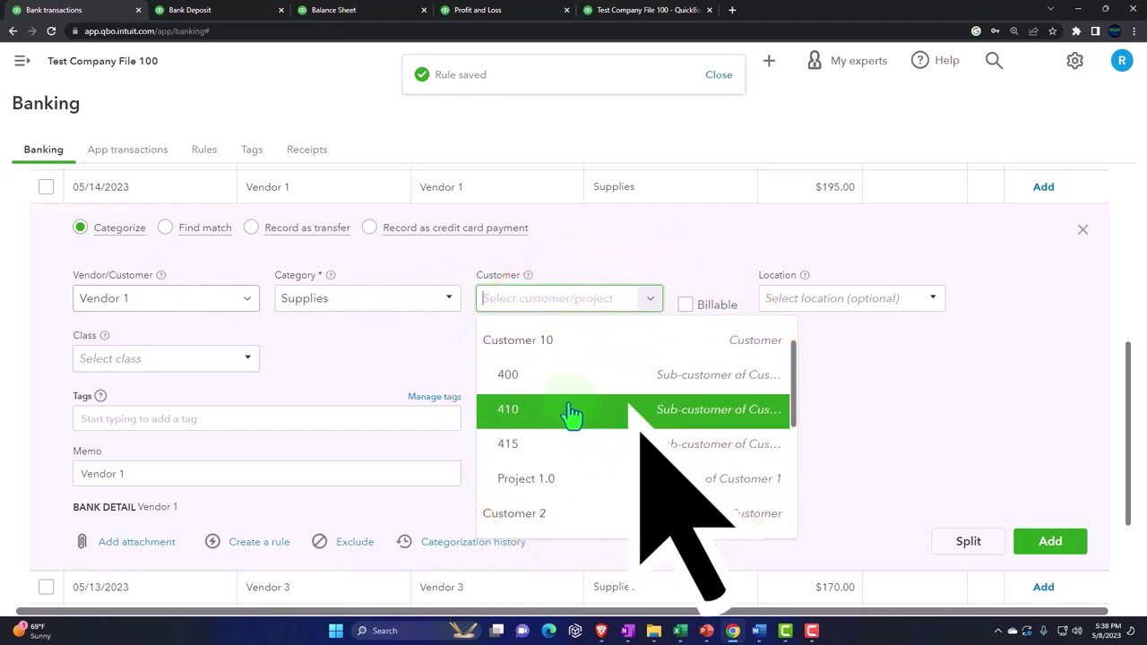
left_click(572, 409)
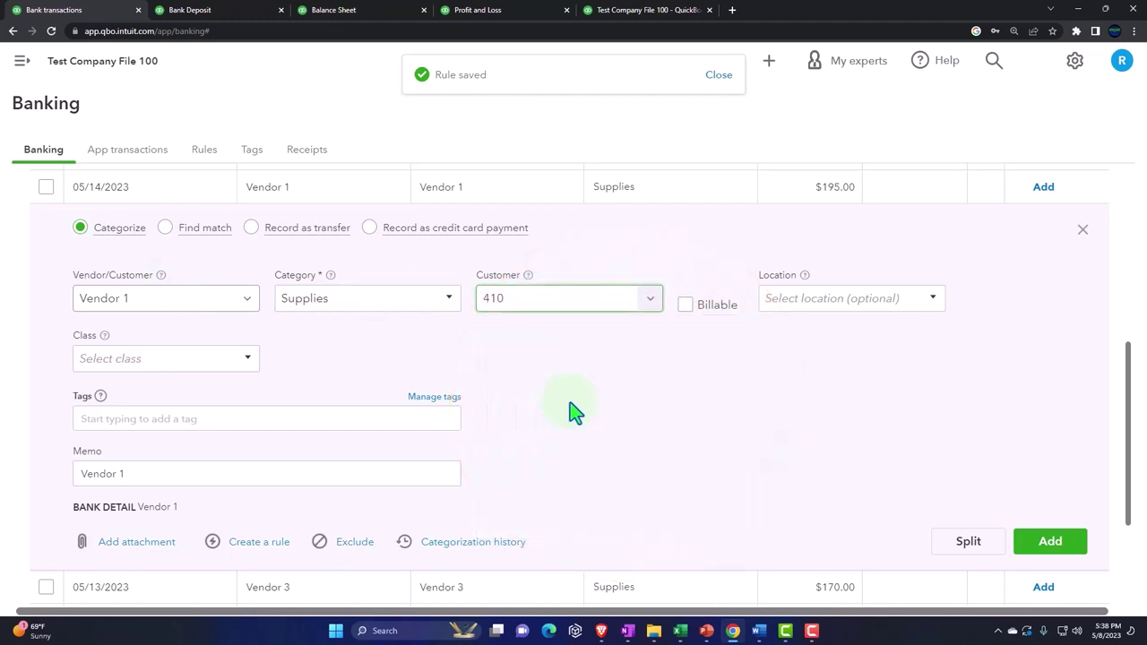
left_click(685, 307)
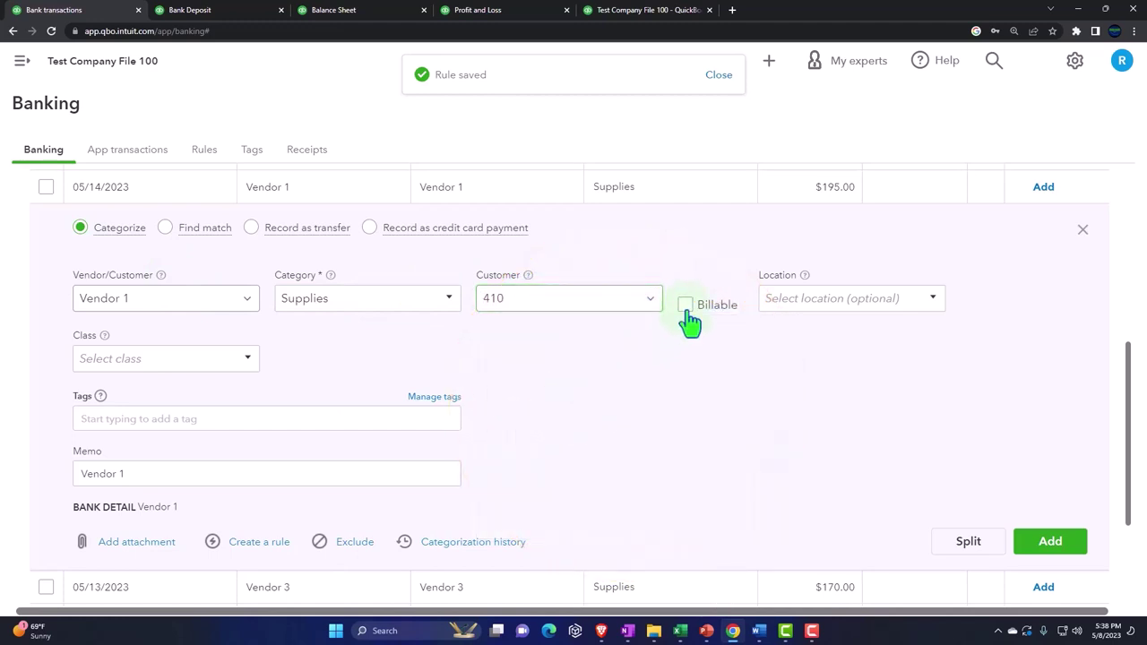
Set location NV, class P, and tags Sales Reps NV: Sales Rep 3 and Business & Personal: B.
left_click(935, 305)
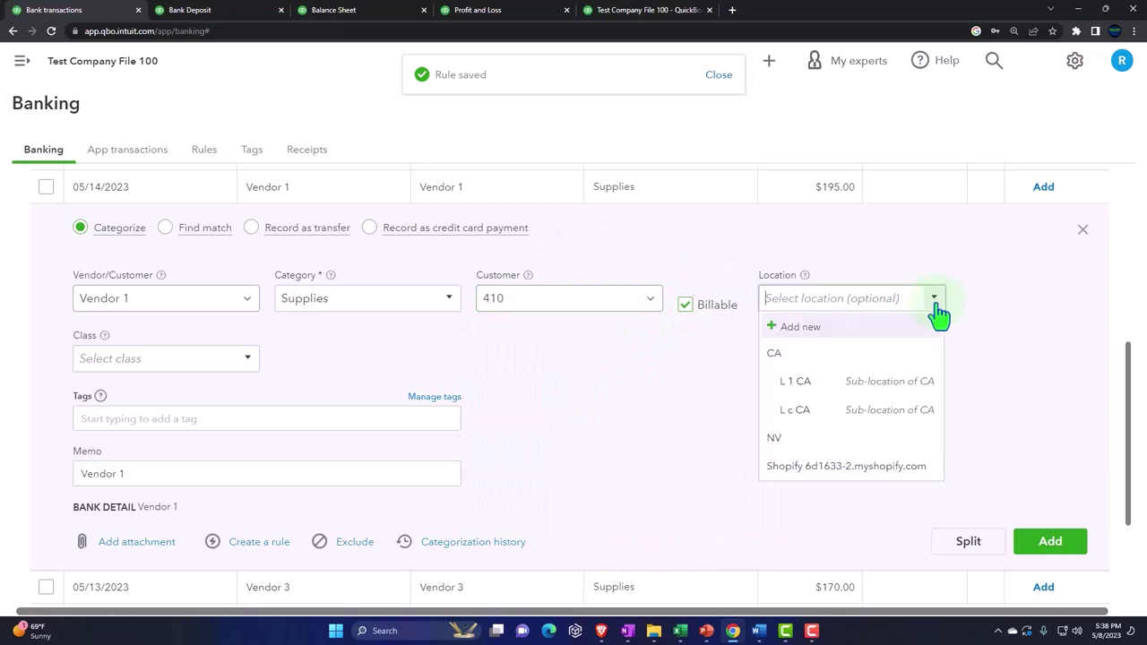
left_click(815, 439)
left_click(252, 366)
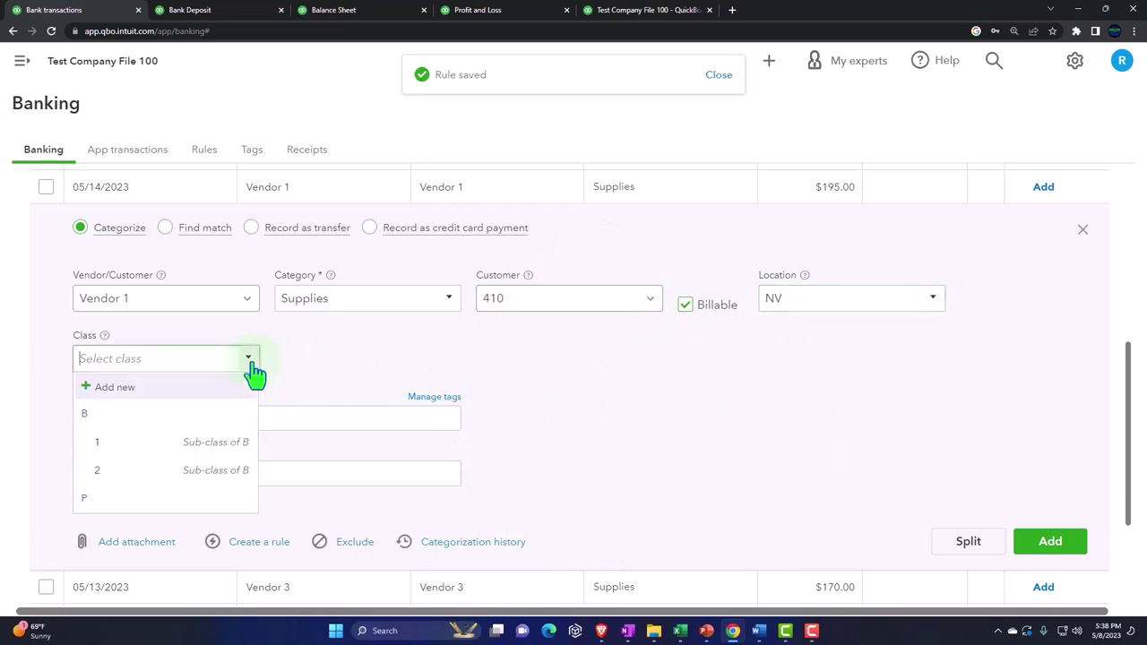
left_click(160, 500)
left_click(156, 419)
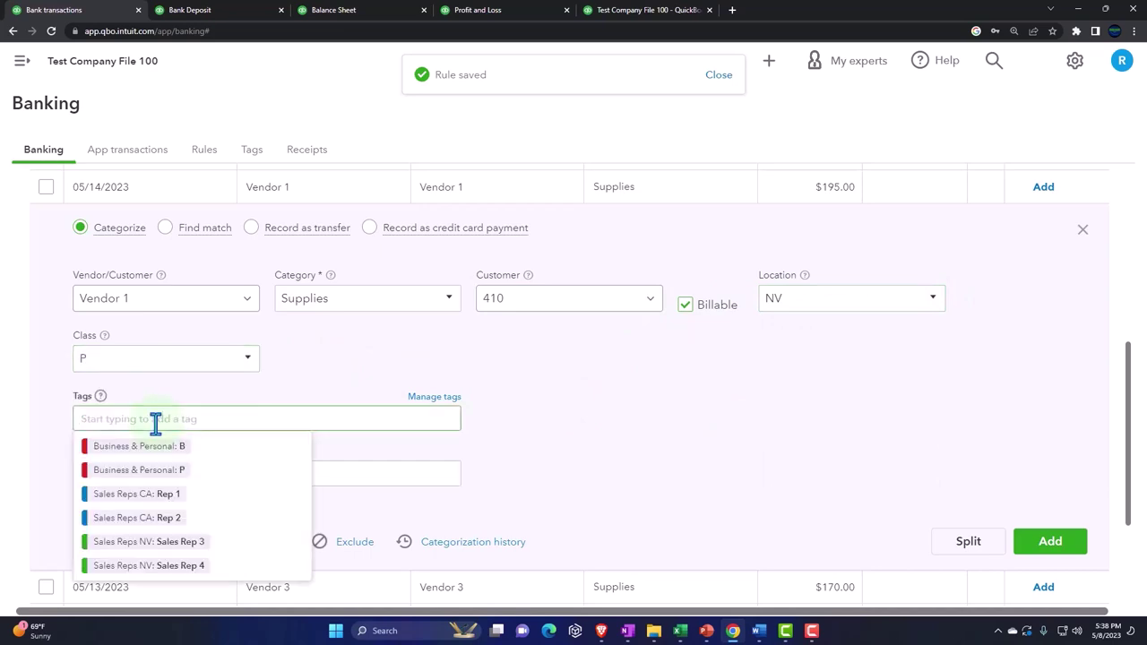
left_click(139, 541)
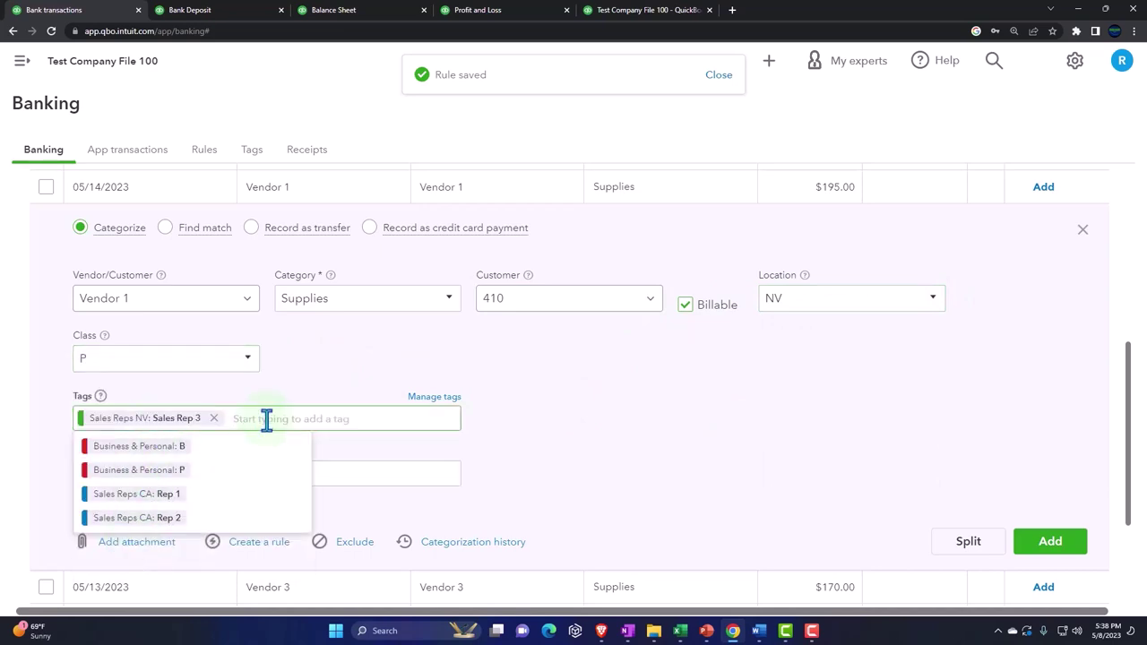
left_click(142, 448)
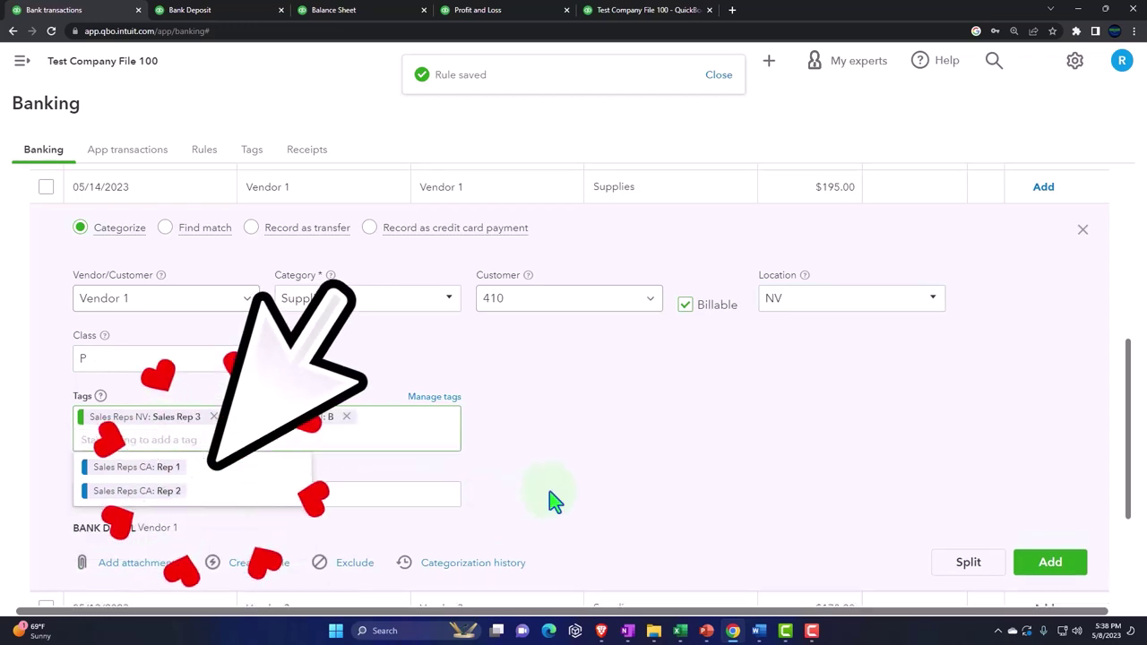
scroll(554, 502, "down", 1)
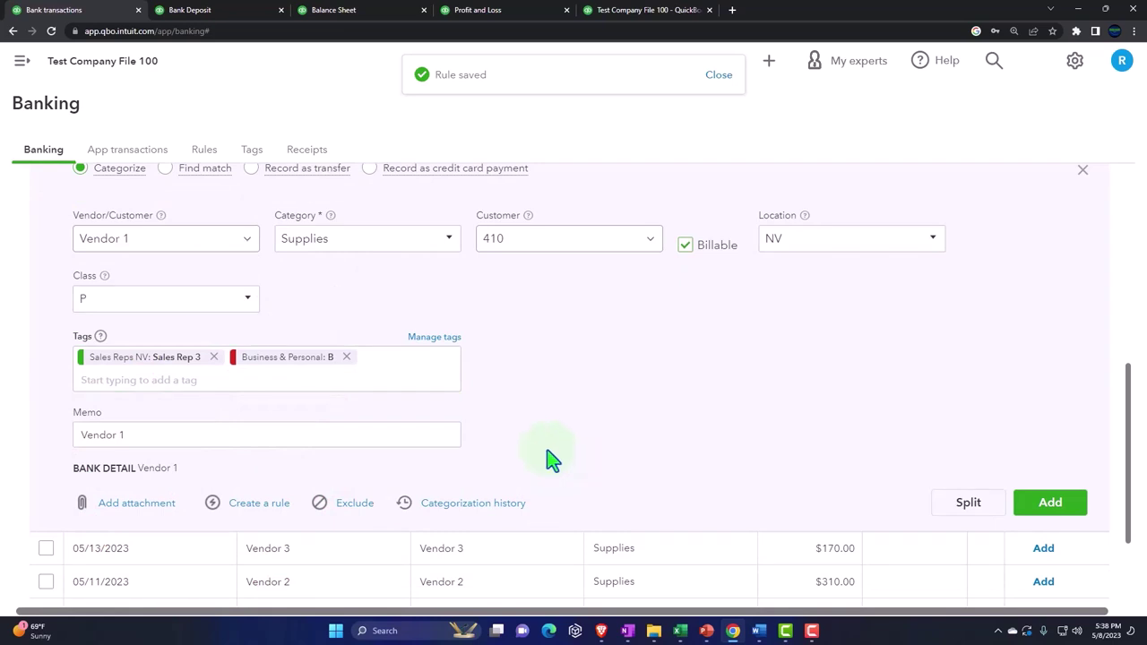
Start a new bank rule from the transaction and name it Vendor 1.
left_click(251, 503)
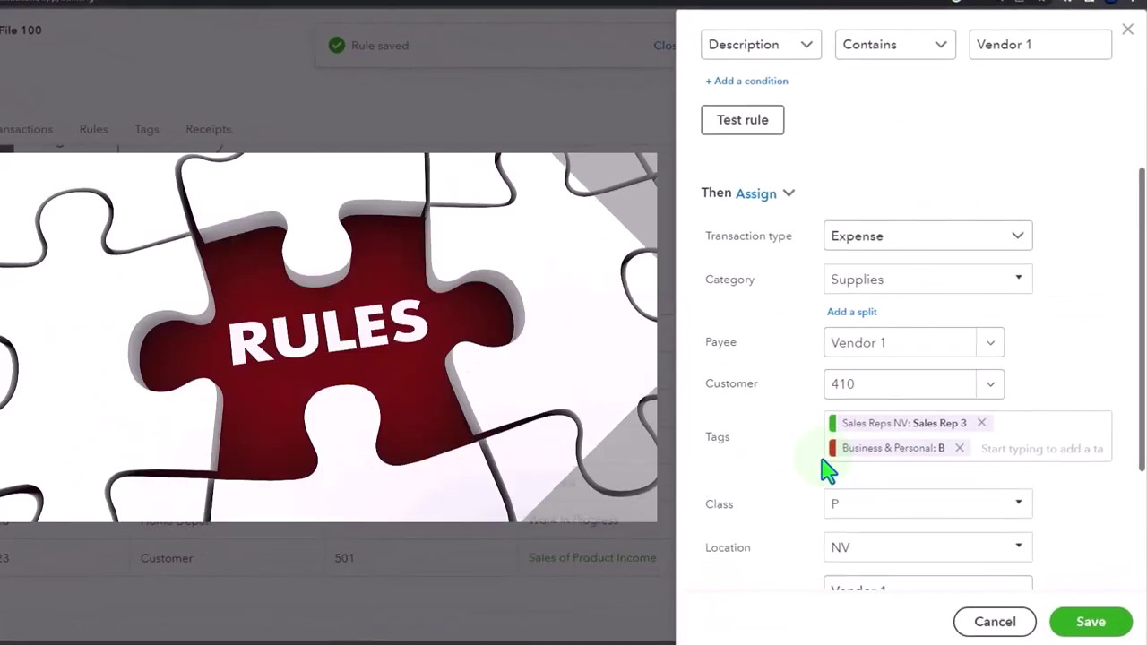
scroll(853, 450, "down", 3)
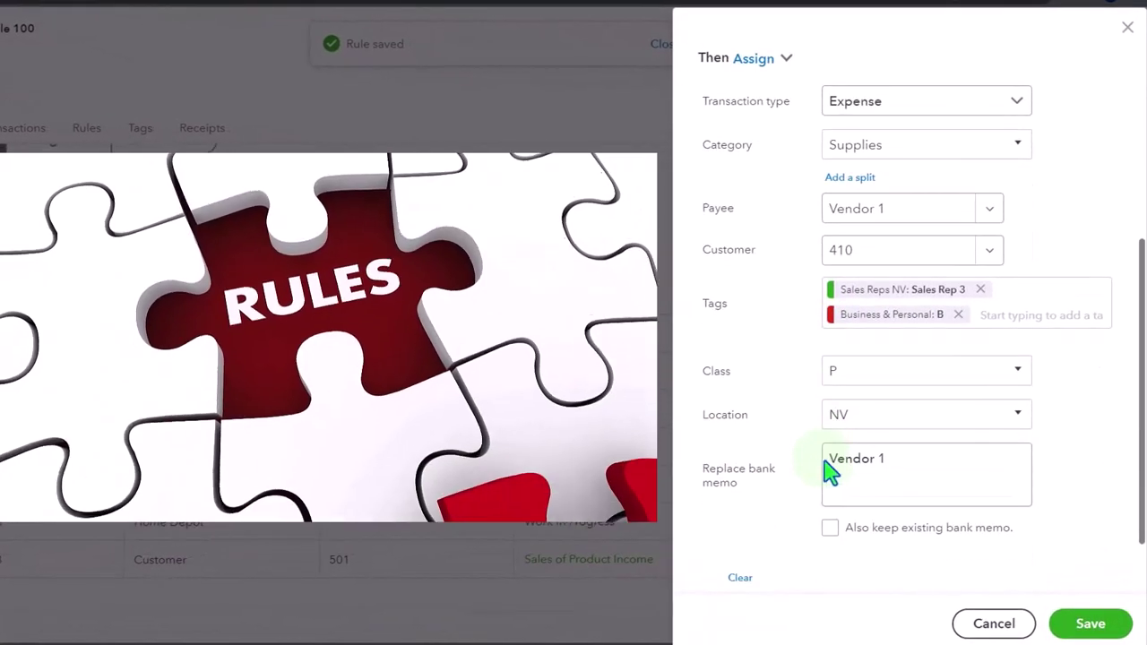
triple_click(868, 457)
key("ctrl+c")
scroll(783, 448, "up", 5)
left_click(773, 128)
key("ctrl+v")
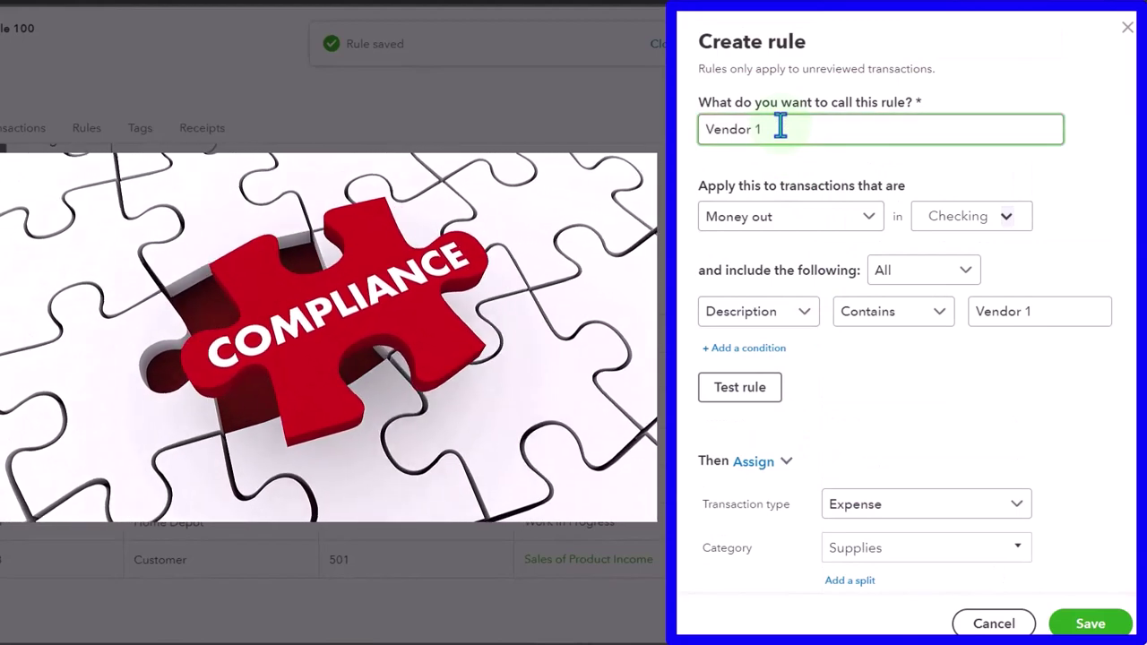
Keep Money out and All conditions, and switch the match field to Bank text.
left_click(869, 223)
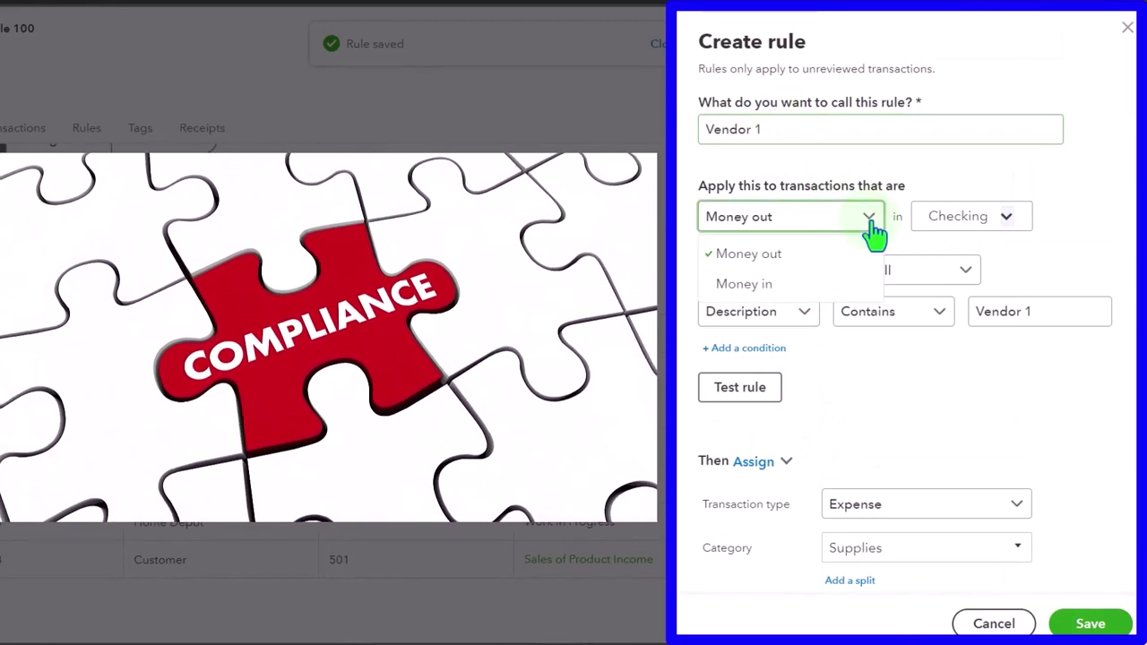
left_click(865, 255)
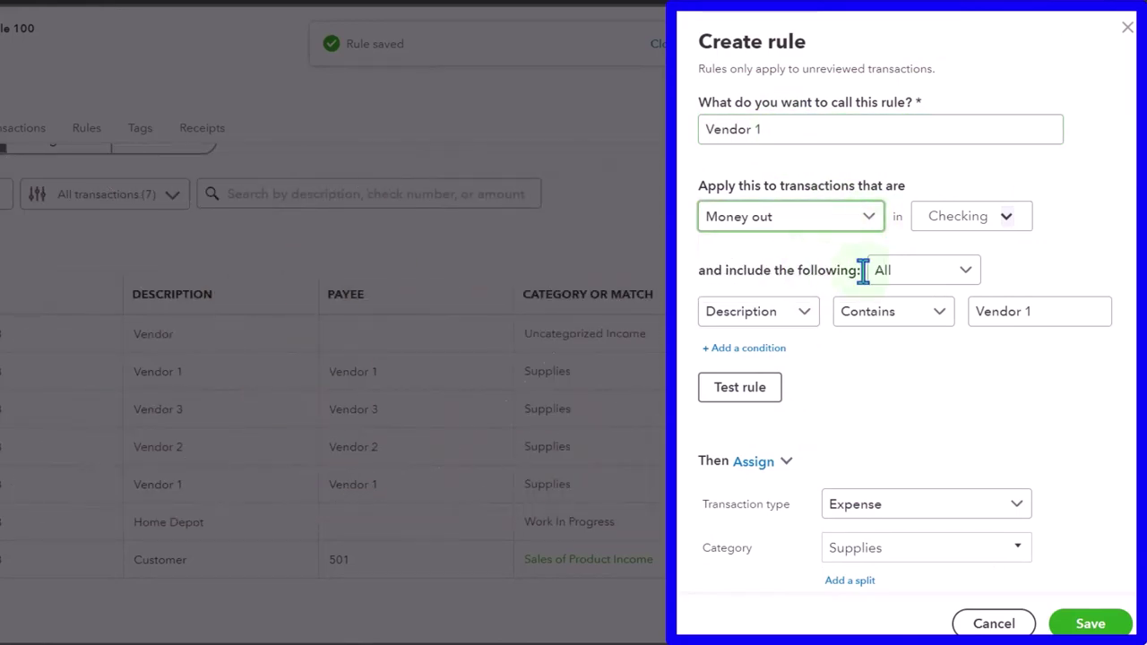
left_click(968, 272)
left_click(971, 276)
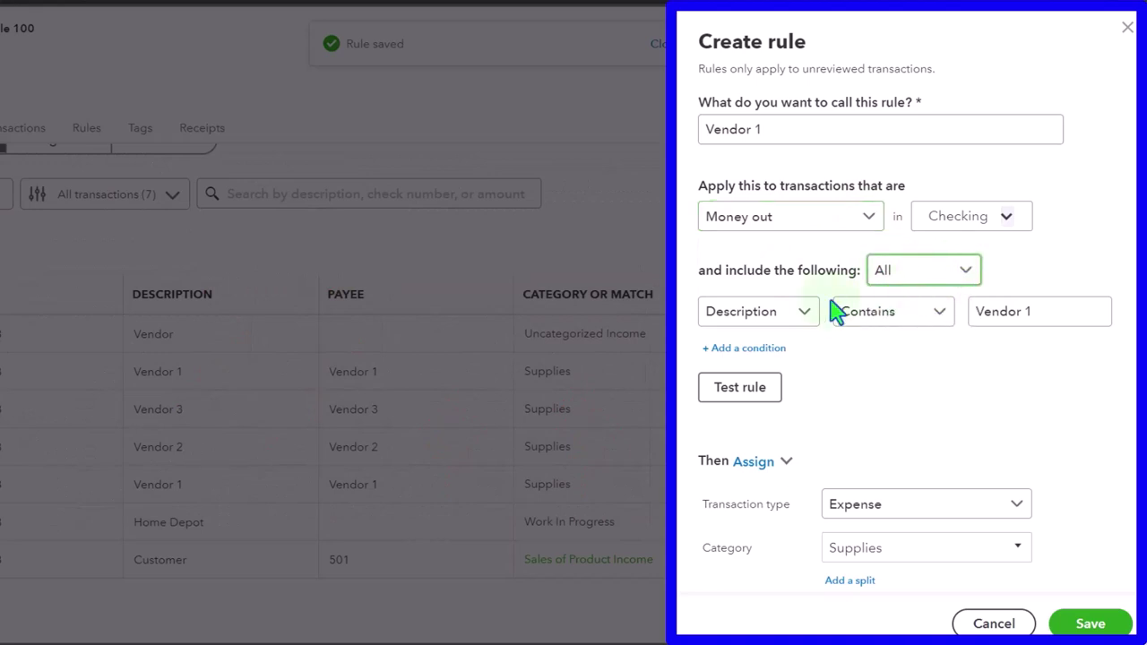
left_click(807, 318)
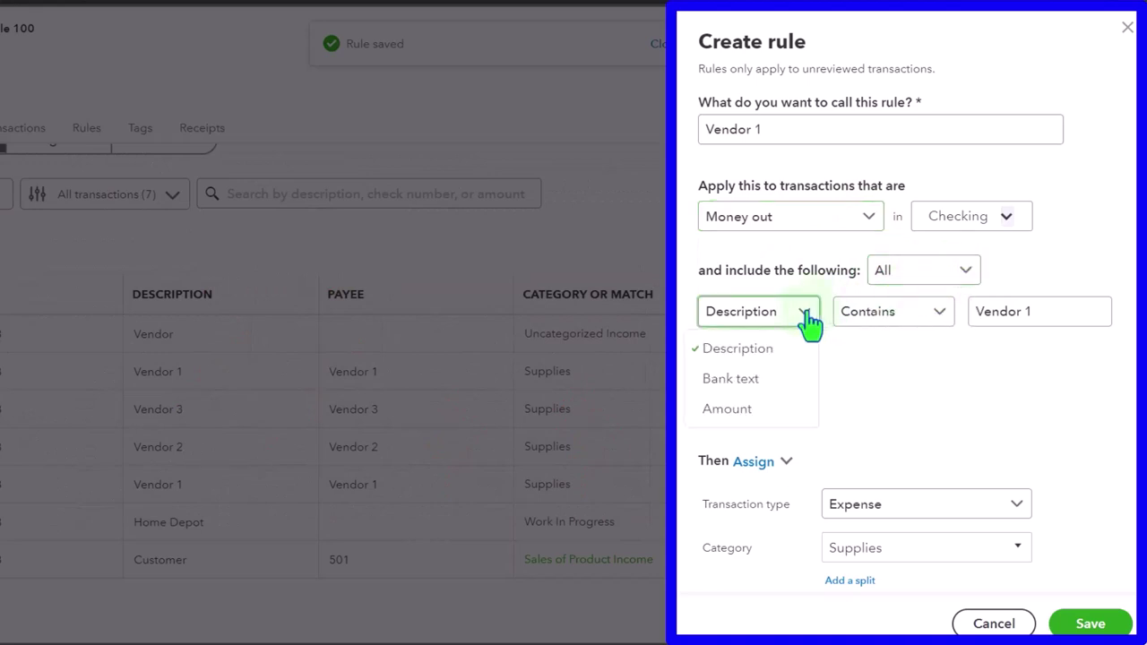
left_click(753, 378)
left_click(927, 328)
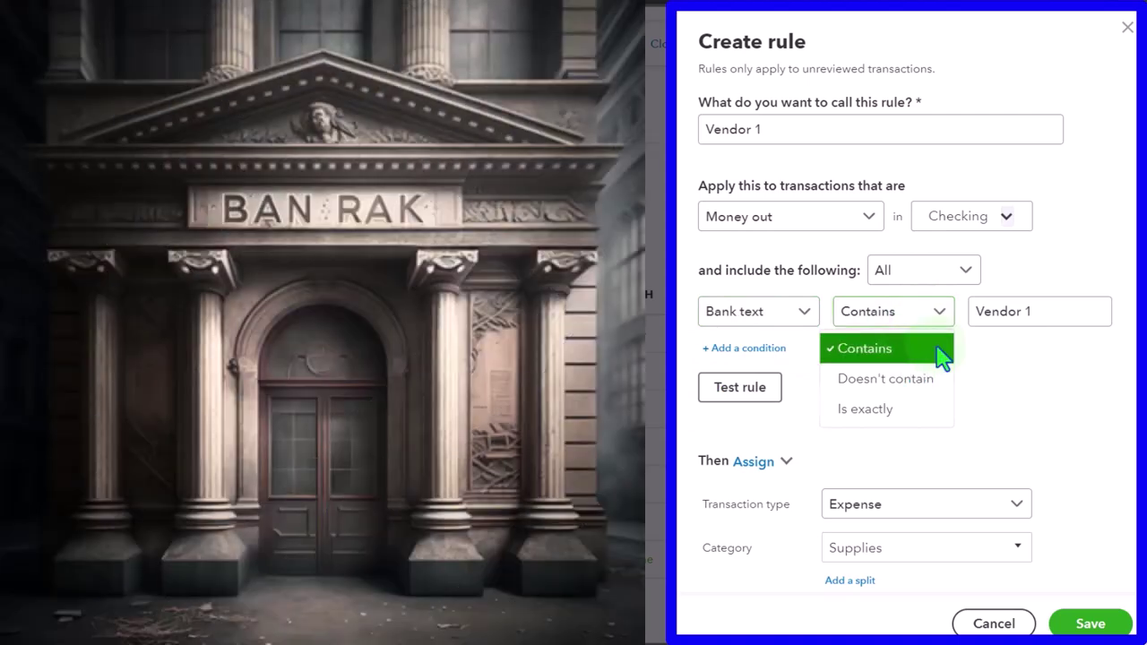
Keep Bank text contains Vendor 1 and test how many transactions the rule matches.
left_click(937, 351)
left_click(1039, 314)
scroll(991, 387, "down", 1)
left_click(746, 330)
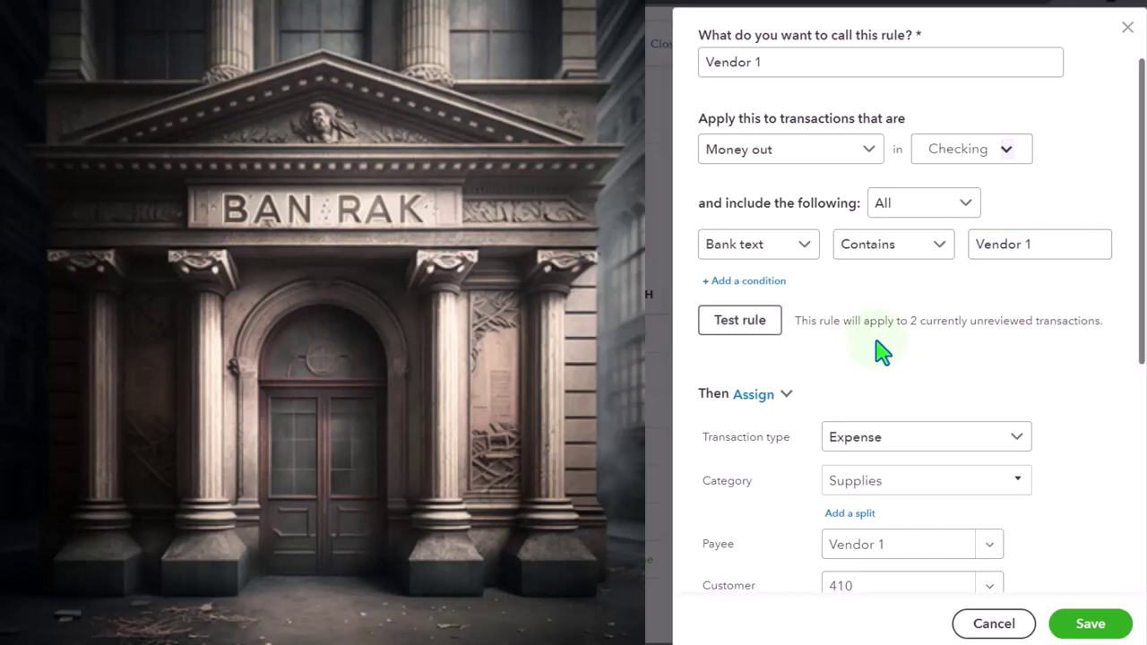
scroll(880, 353, "down", 2)
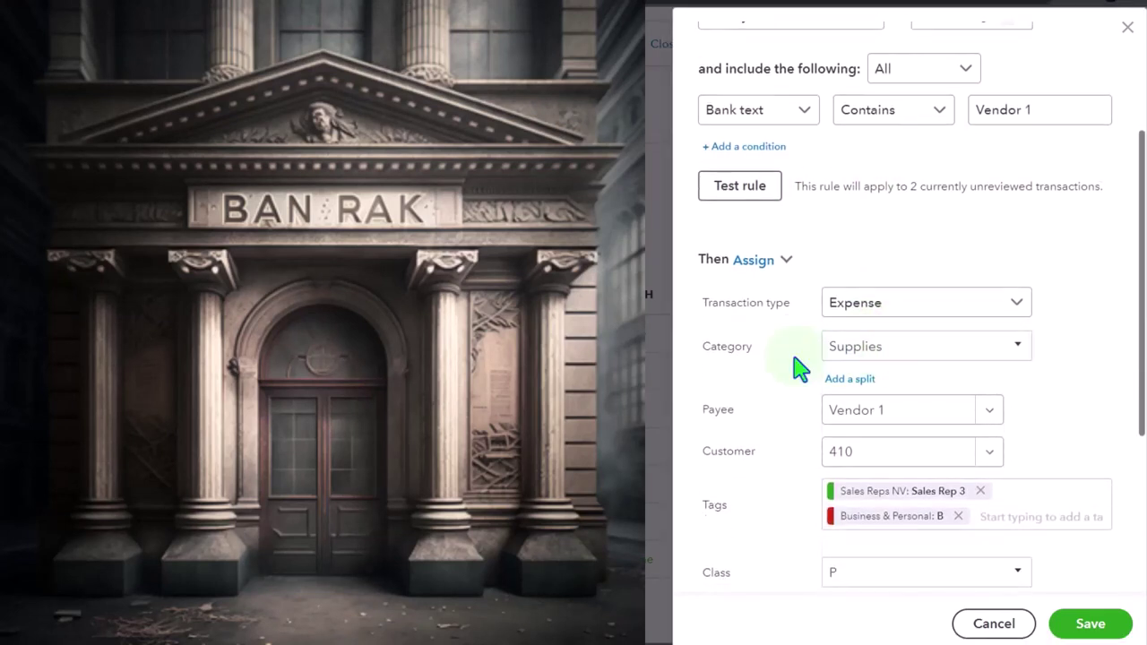
scroll(800, 367, "down", 1)
scroll(800, 367, "down", 1)
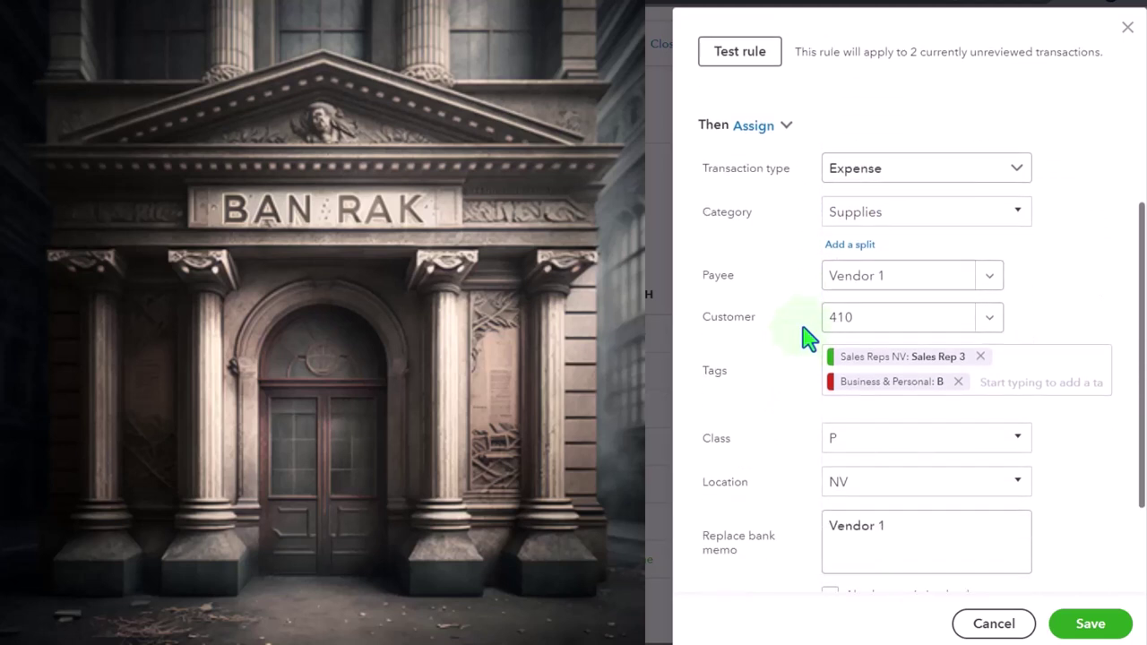
Keep customer 410, turn Auto-add off, and save the Vendor 1 rule.
left_click(989, 319)
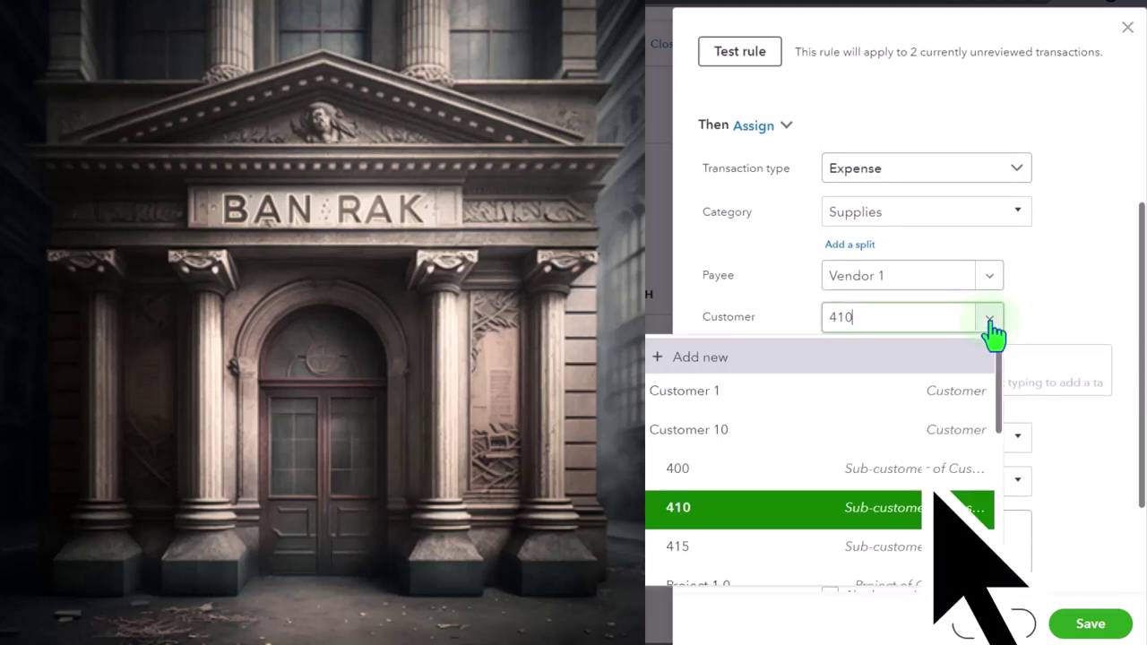
left_click(992, 326)
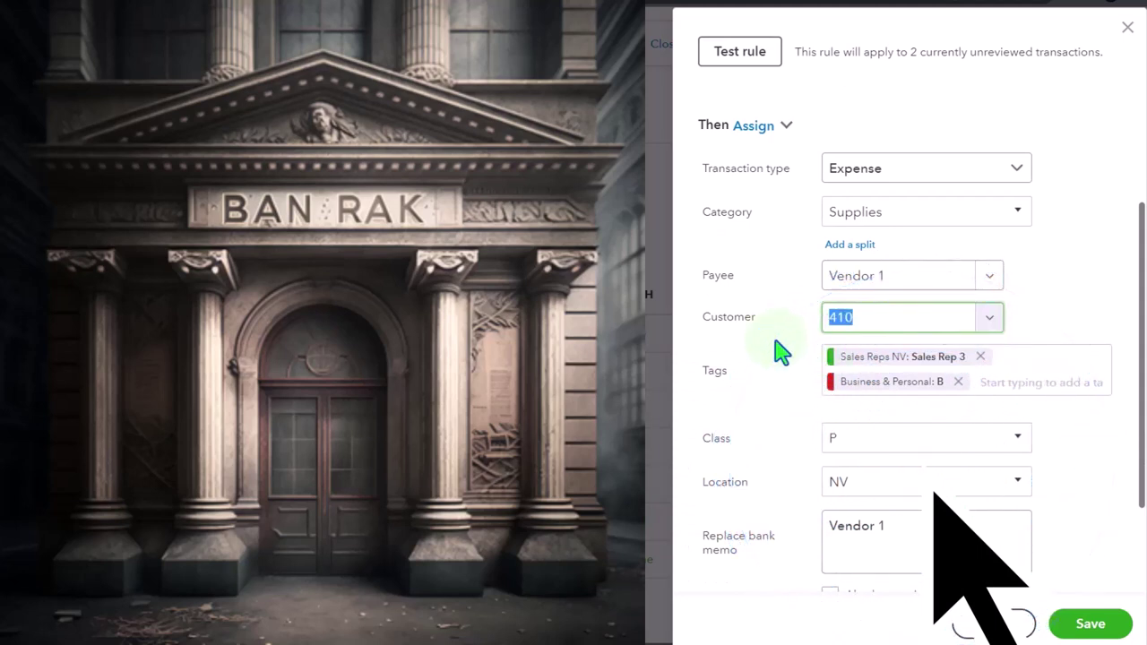
scroll(781, 353, "down", 1)
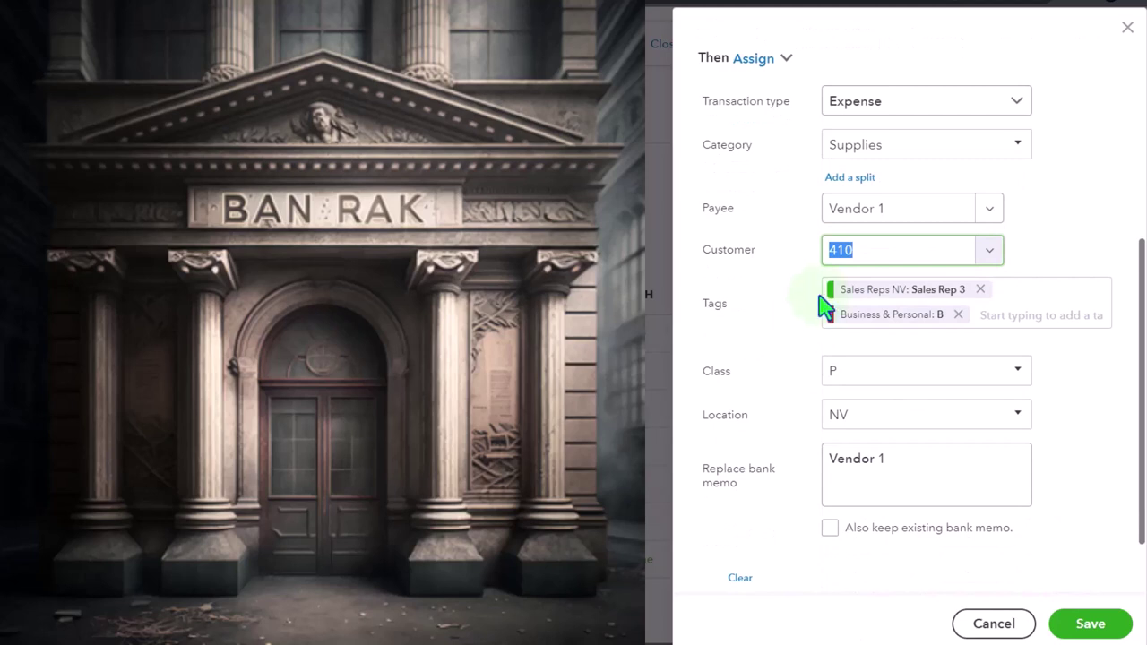
scroll(806, 328, "down", 1)
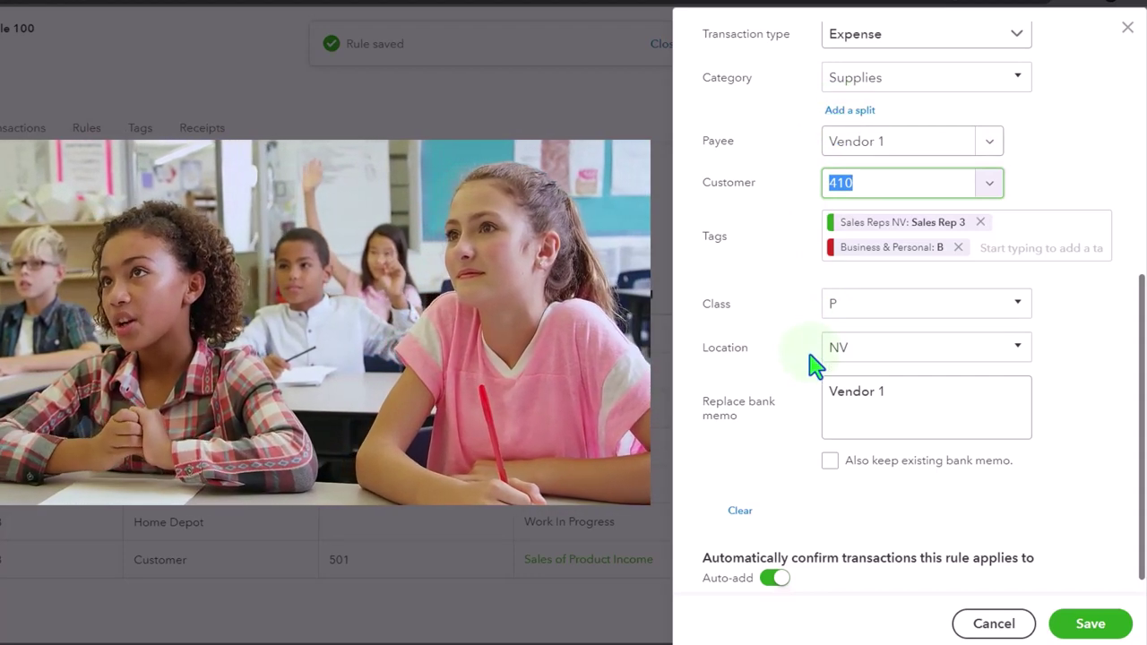
scroll(810, 363, "down", 1)
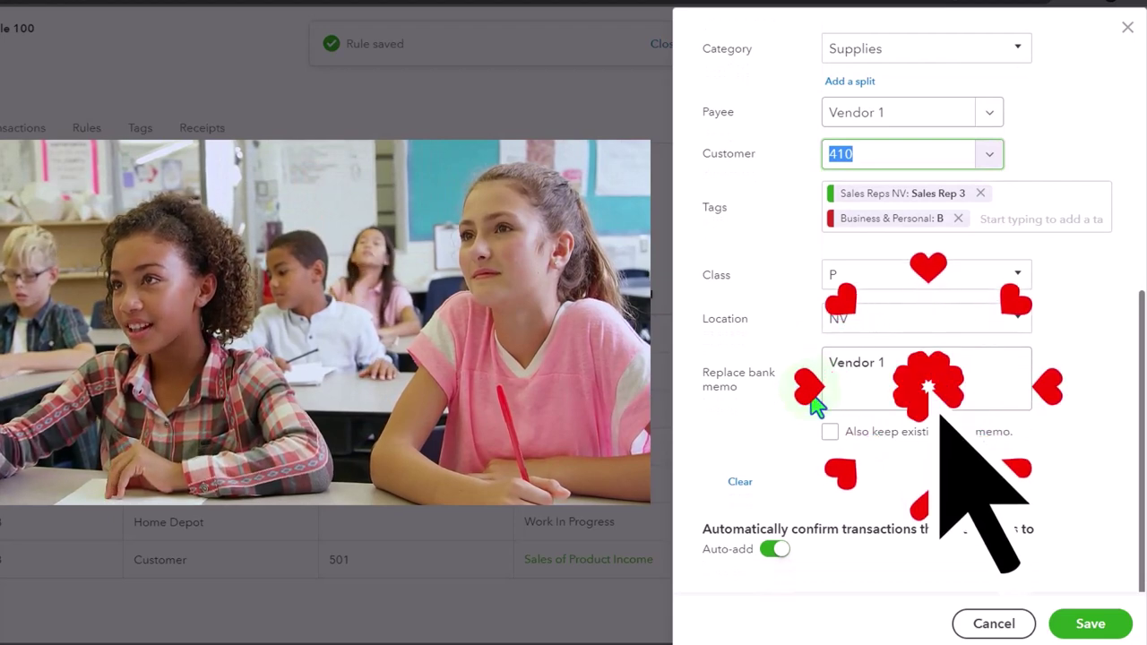
left_click(776, 562)
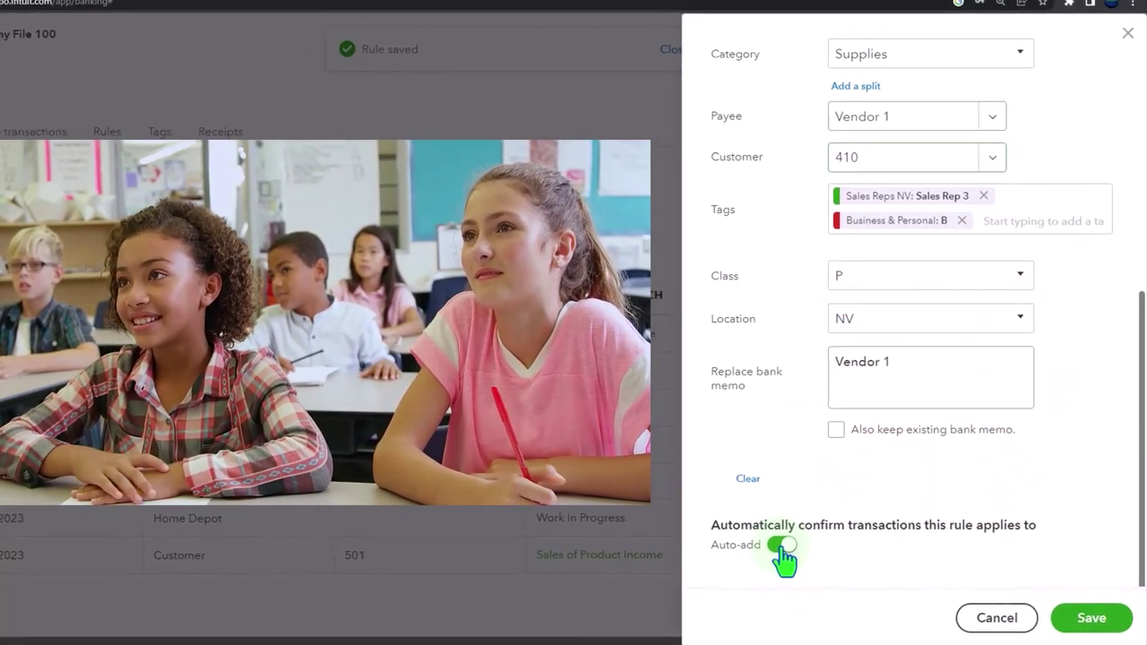
left_click(779, 546)
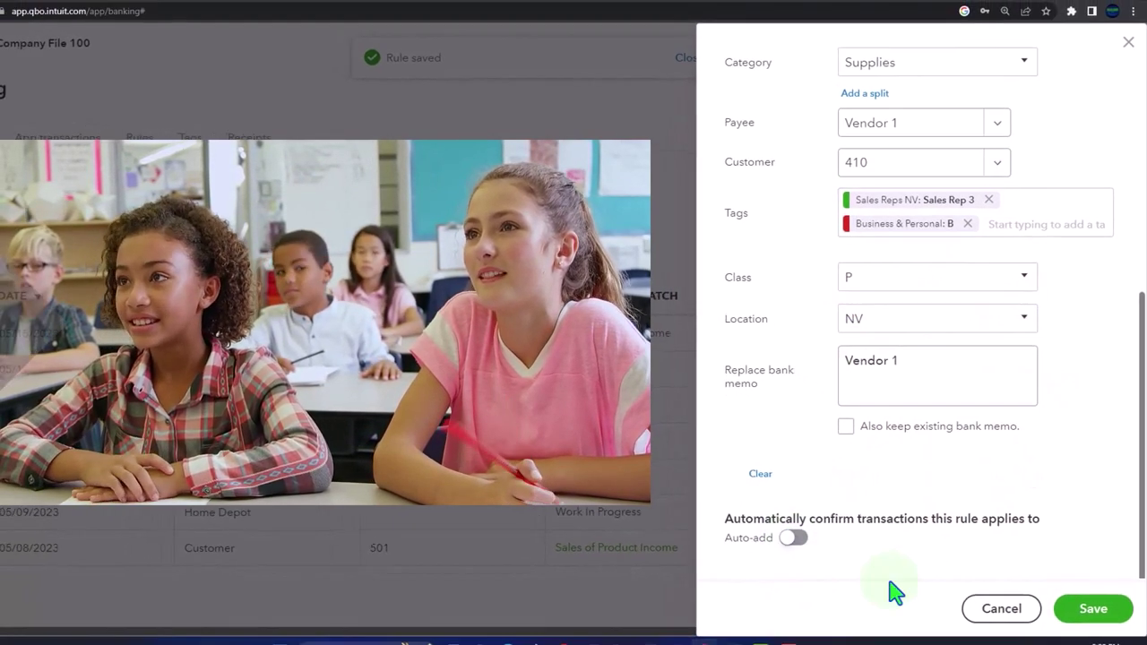
left_click(1090, 620)
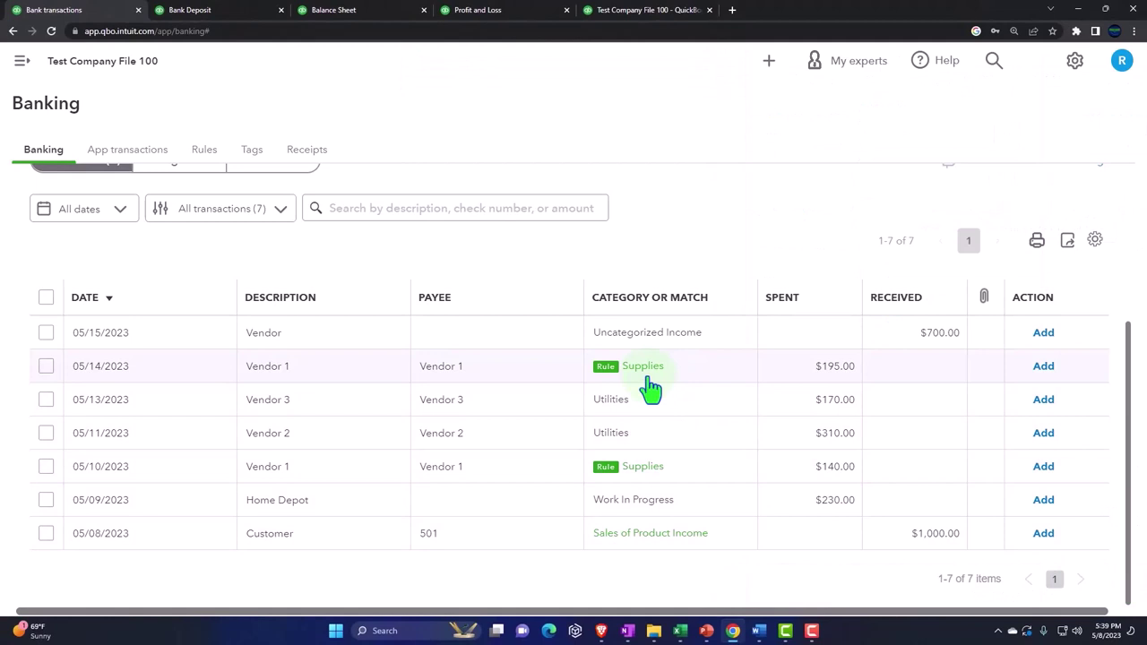
Add the 05/14 and 05/10 Vendor 1 Supplies transactions and review the saved Rules list.
left_click(1041, 375)
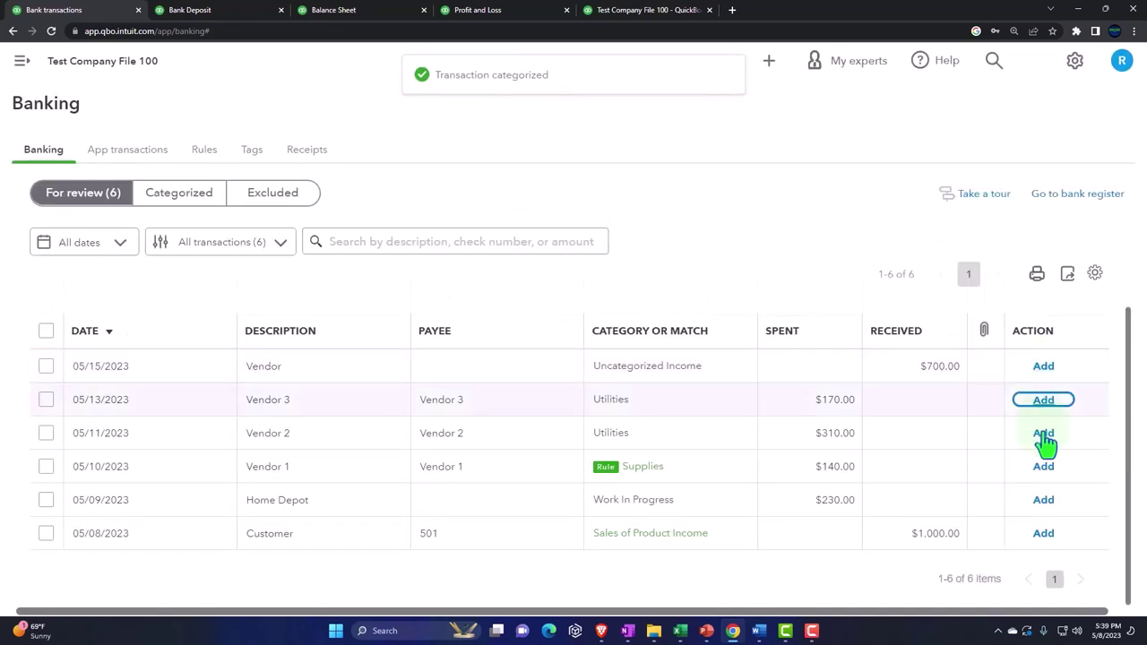
left_click(1044, 475)
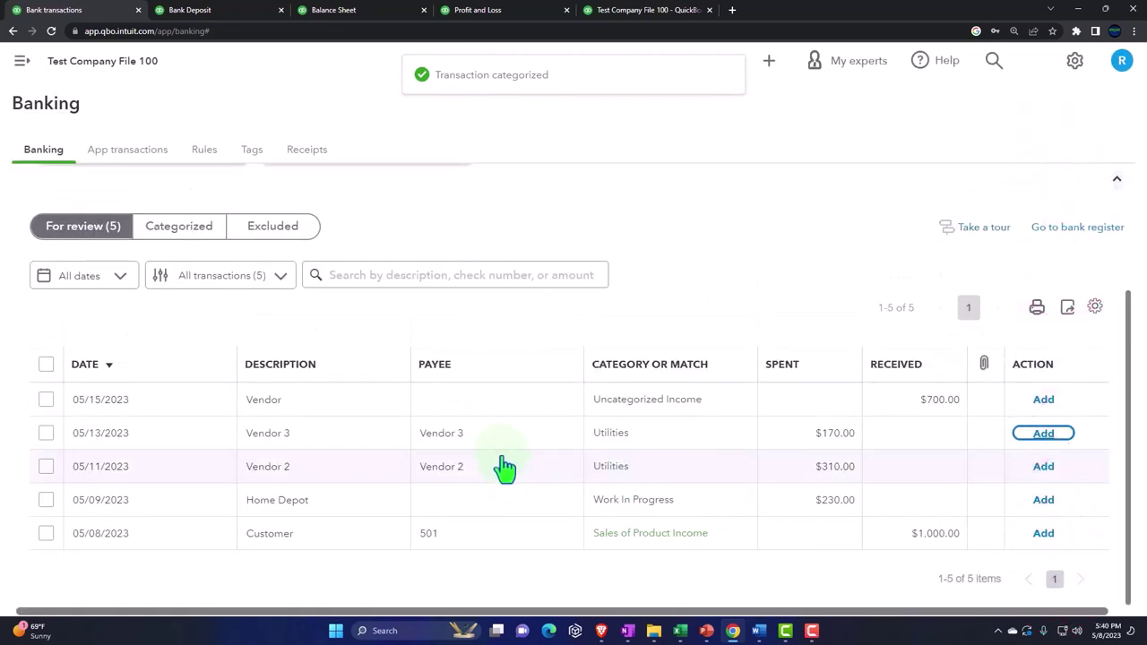
left_click(207, 155)
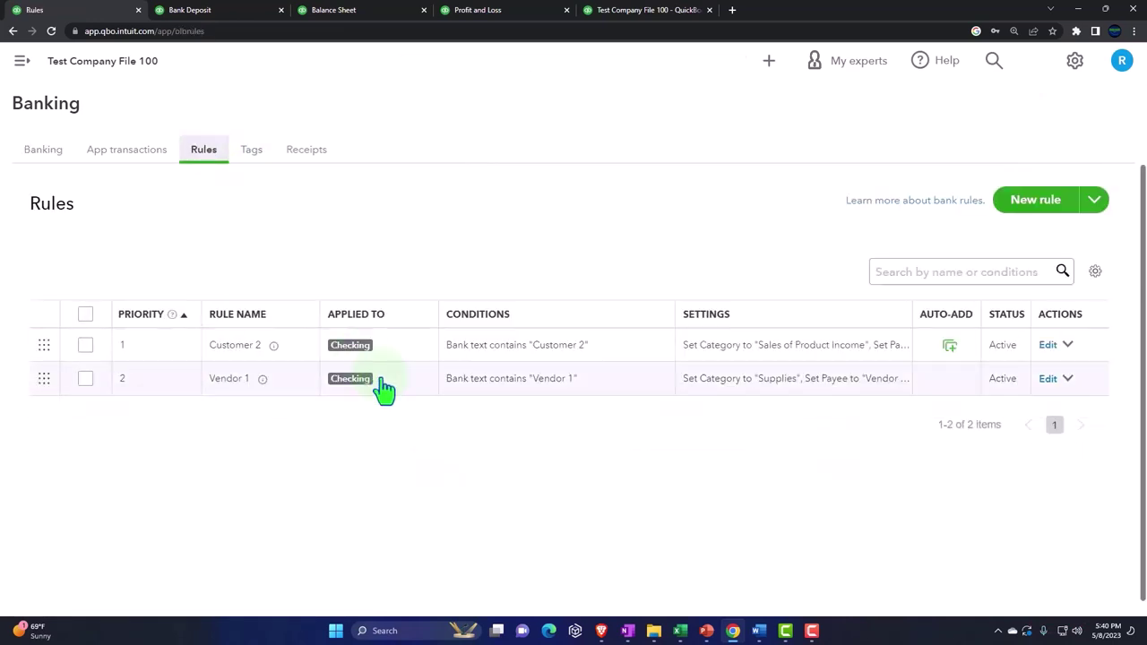
left_click(49, 167)
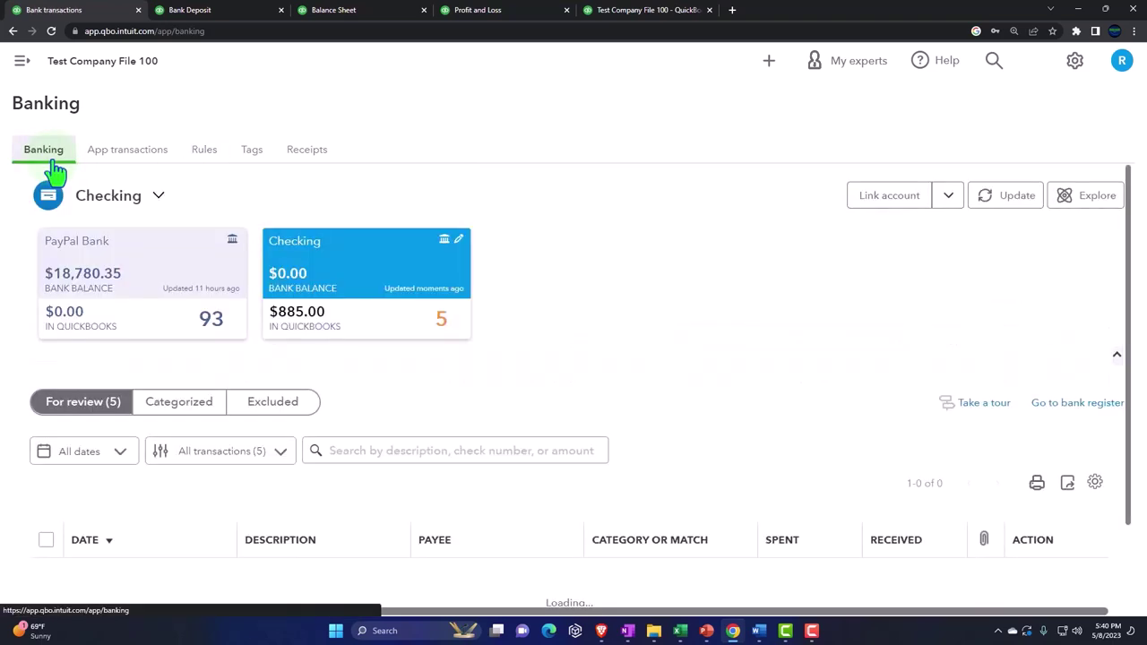
Rerun the Balance Sheet and open the transactions behind Checking's $885.00.
left_click(362, 11)
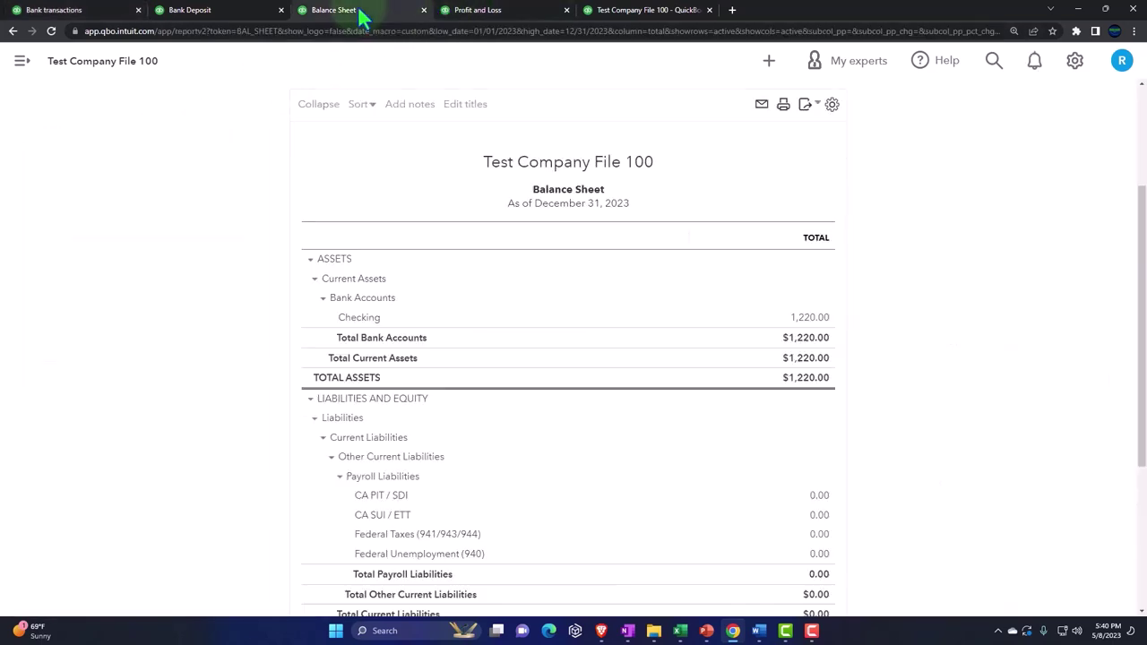
scroll(627, 300, "up", 2)
left_click(684, 225)
scroll(686, 305, "down", 2)
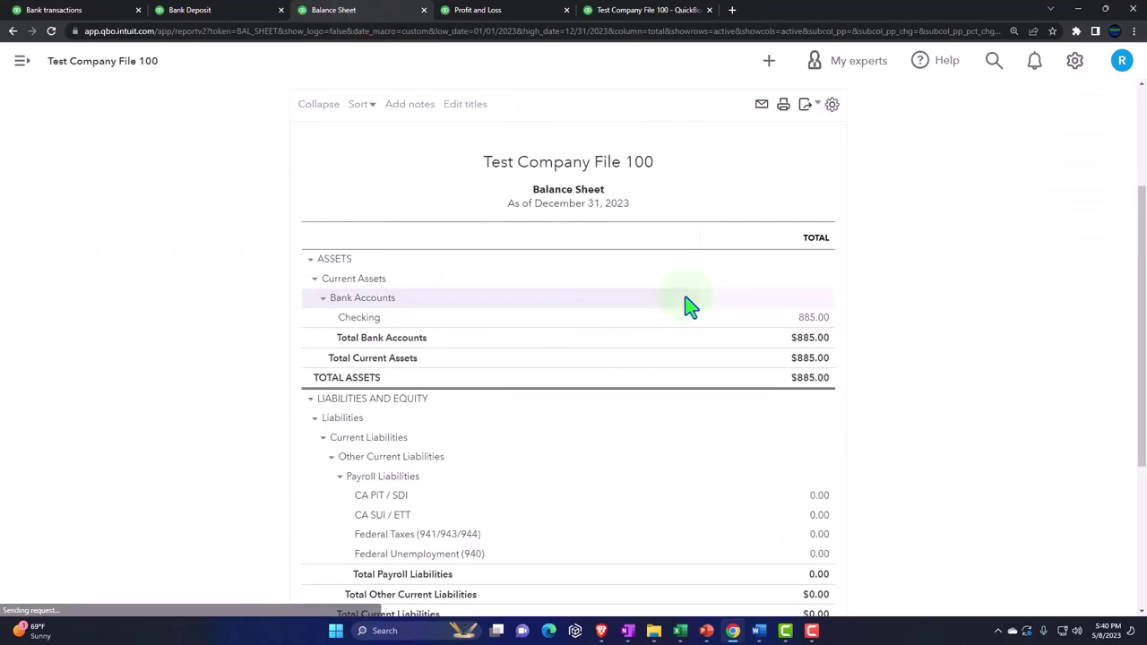
left_click(816, 319)
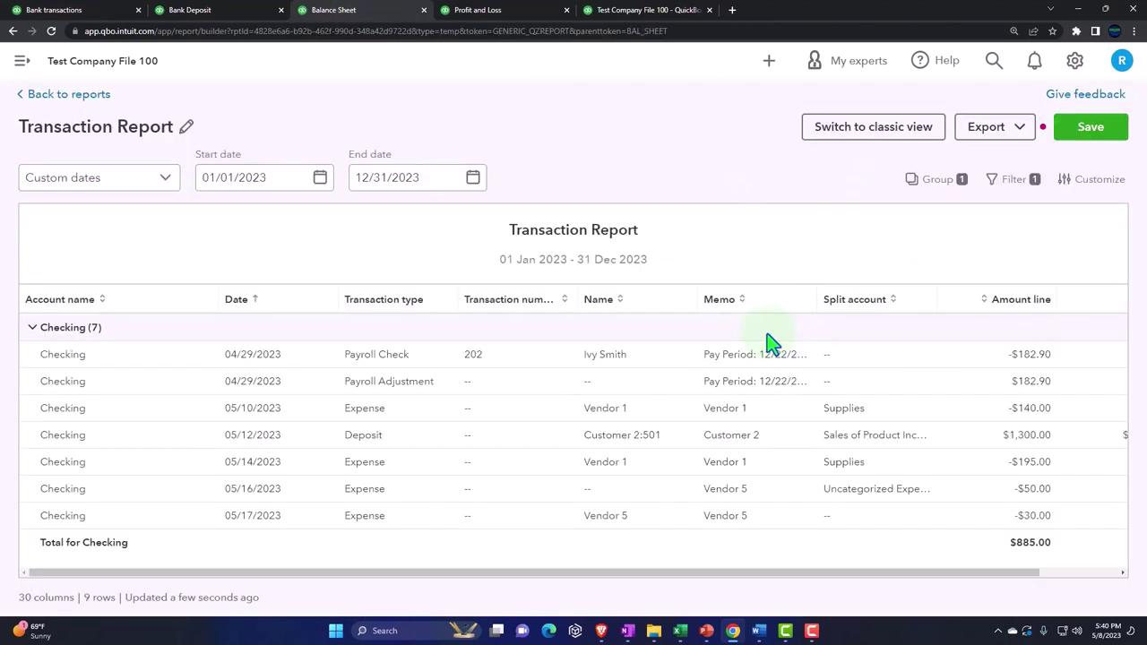
key("ctrl+minus")
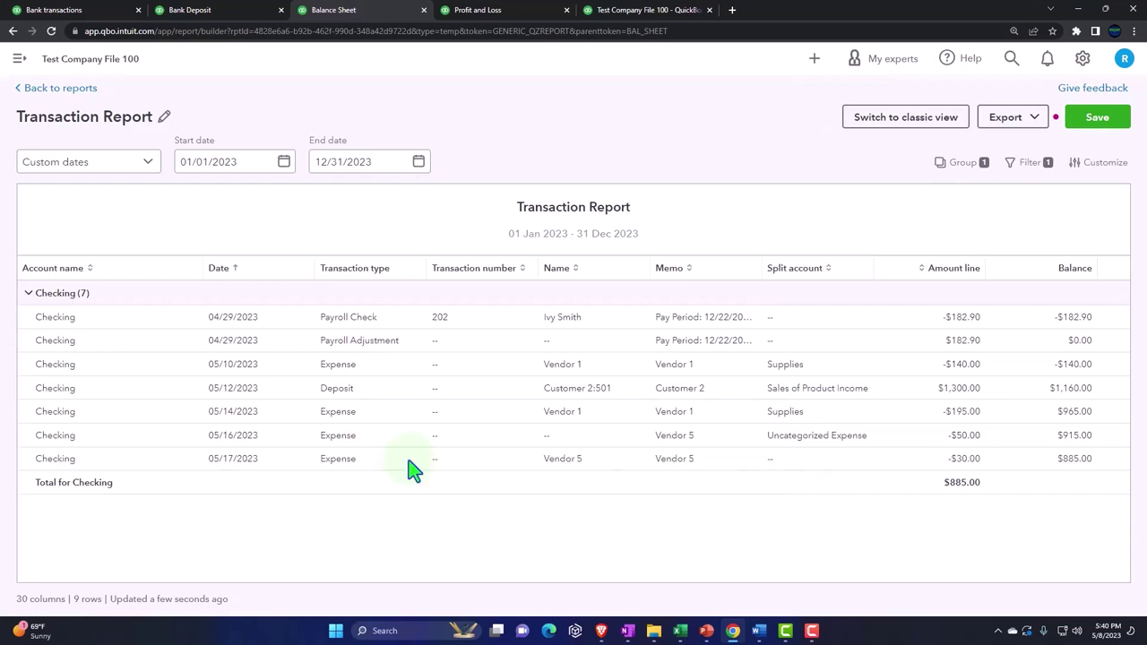
Run the Profit and Loss with columns by Locations, then by Classes.
left_click(57, 89)
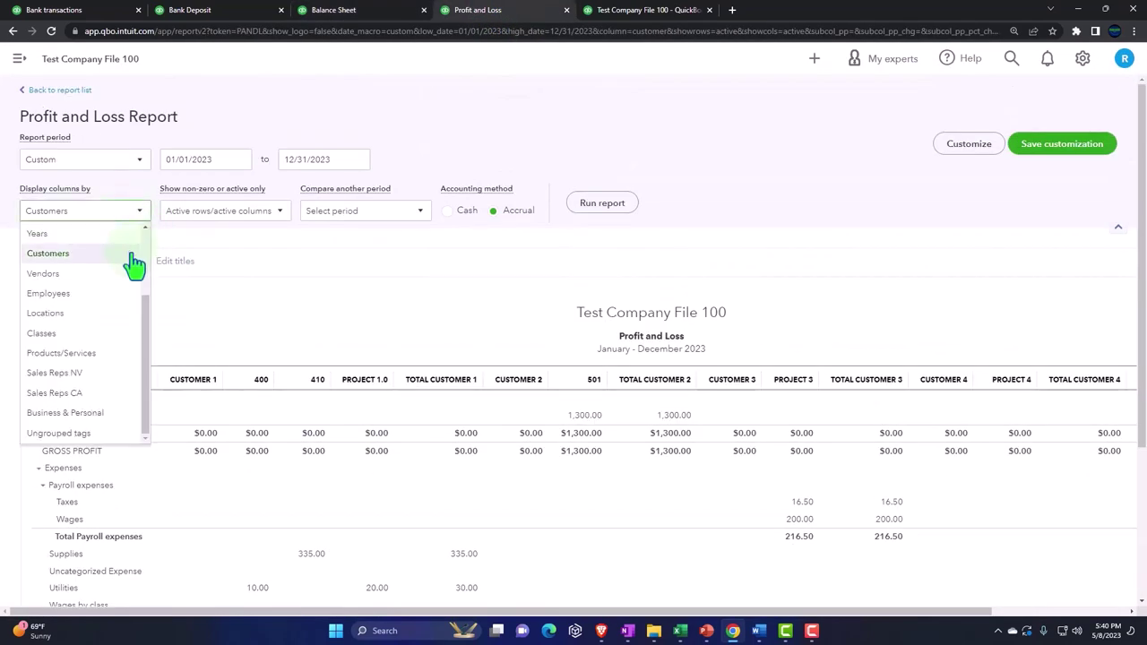
left_click(97, 312)
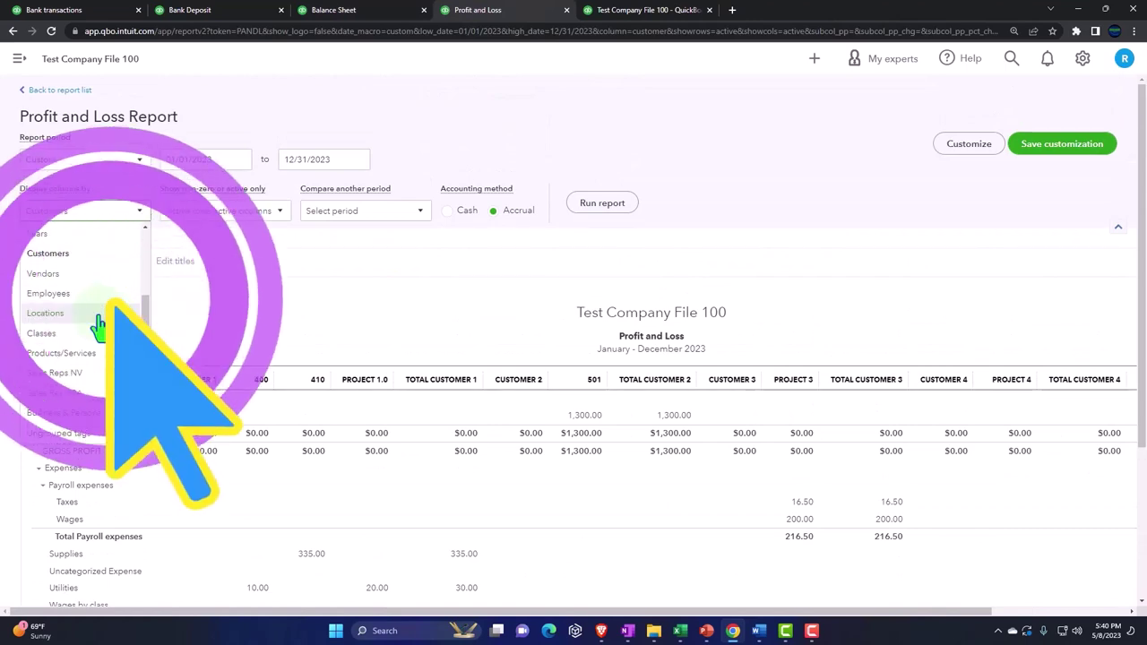
left_click(596, 204)
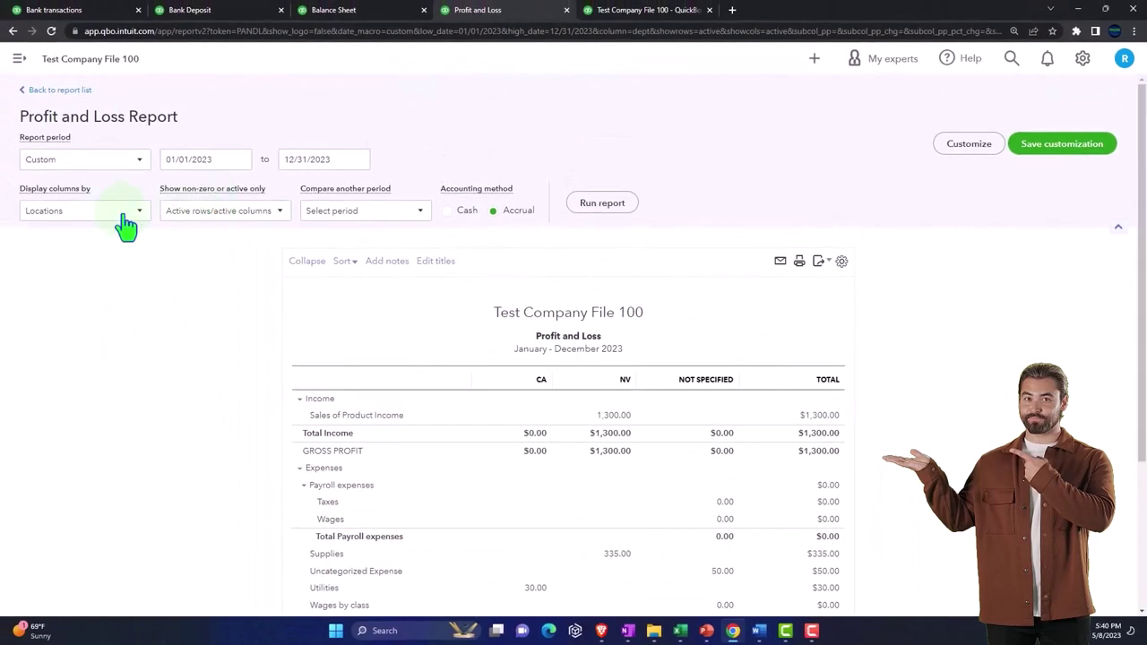
left_click(123, 217)
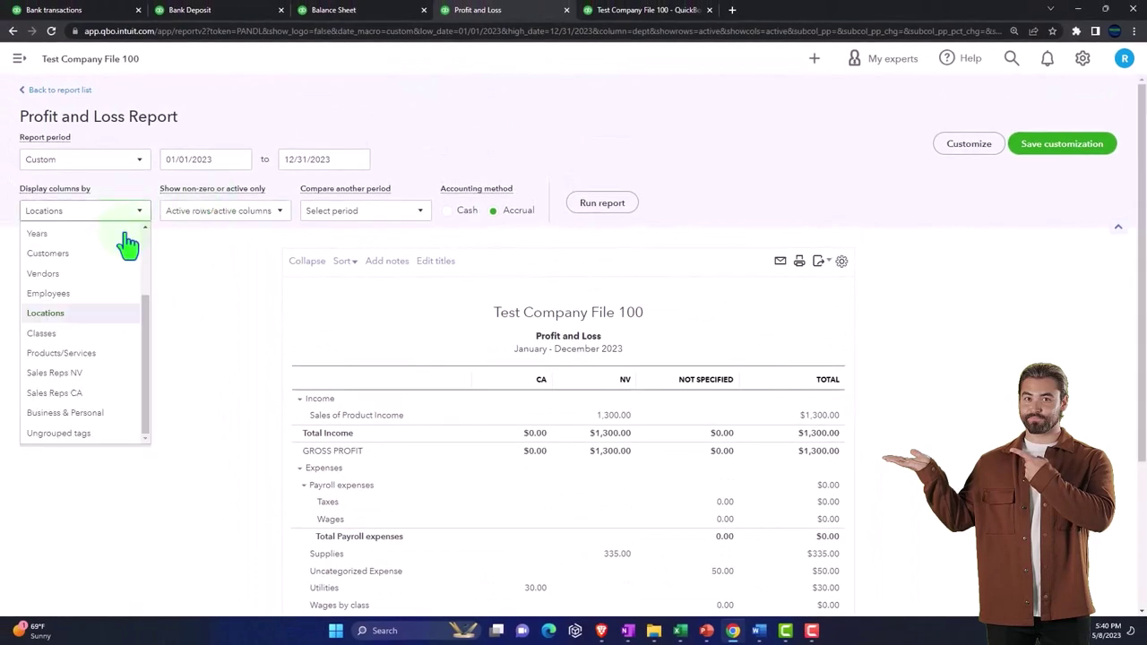
left_click(81, 333)
left_click(599, 204)
Rerun the Profit and Loss by Customers, then refresh the Profit and Loss by Tag Group.
scroll(838, 318, "down", 2)
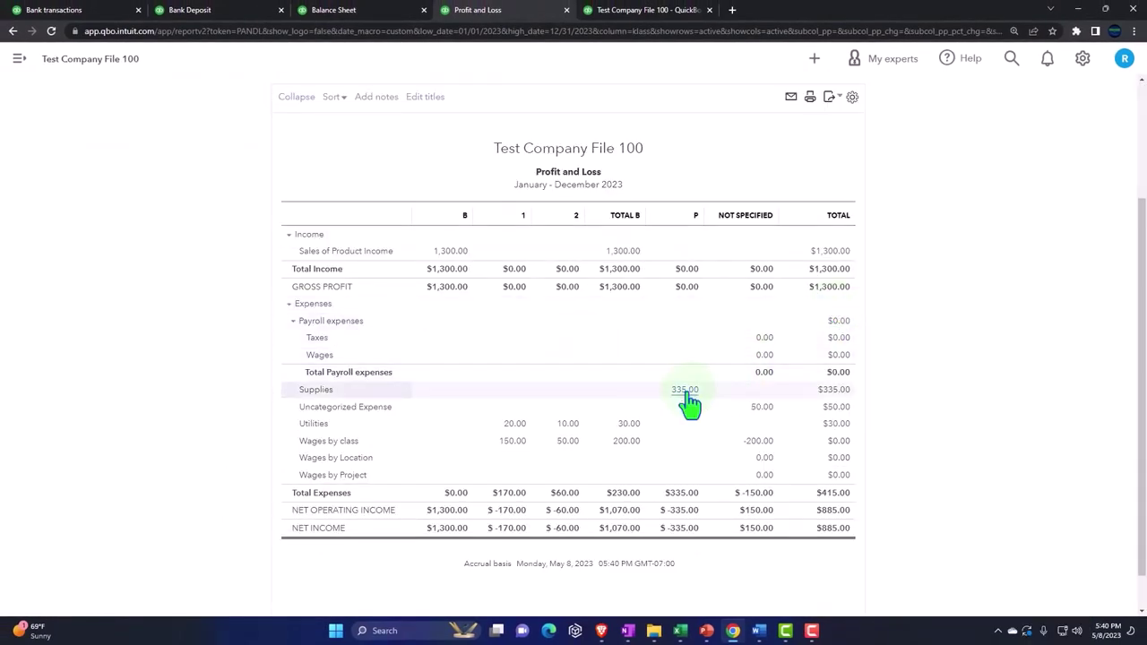
scroll(690, 403, "up", 2)
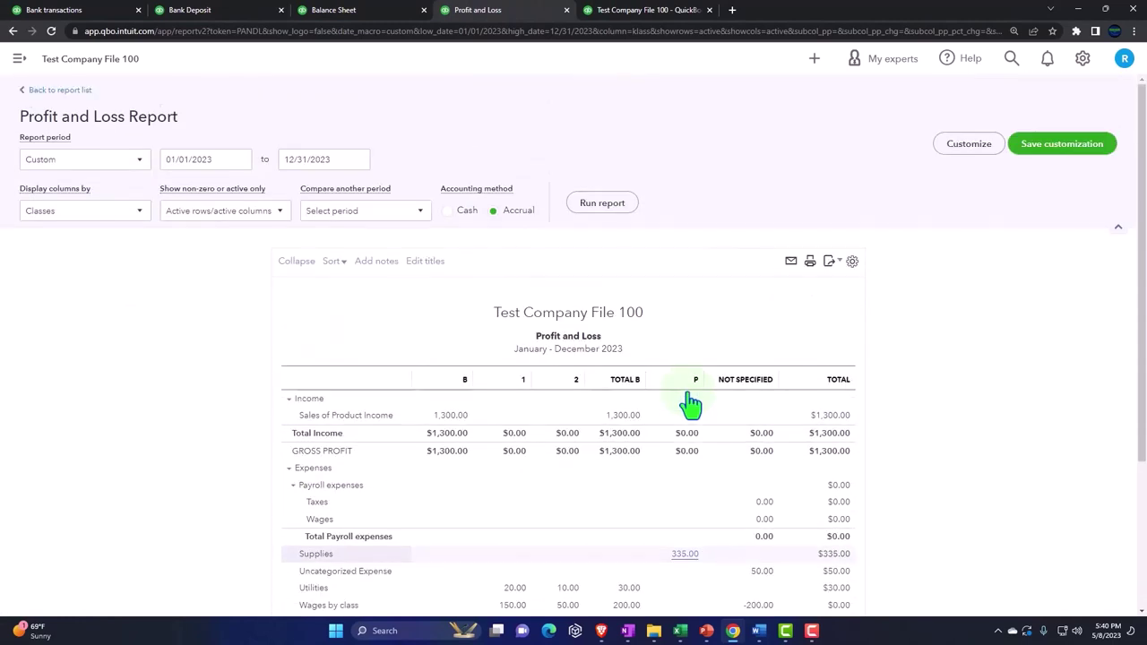
left_click(141, 222)
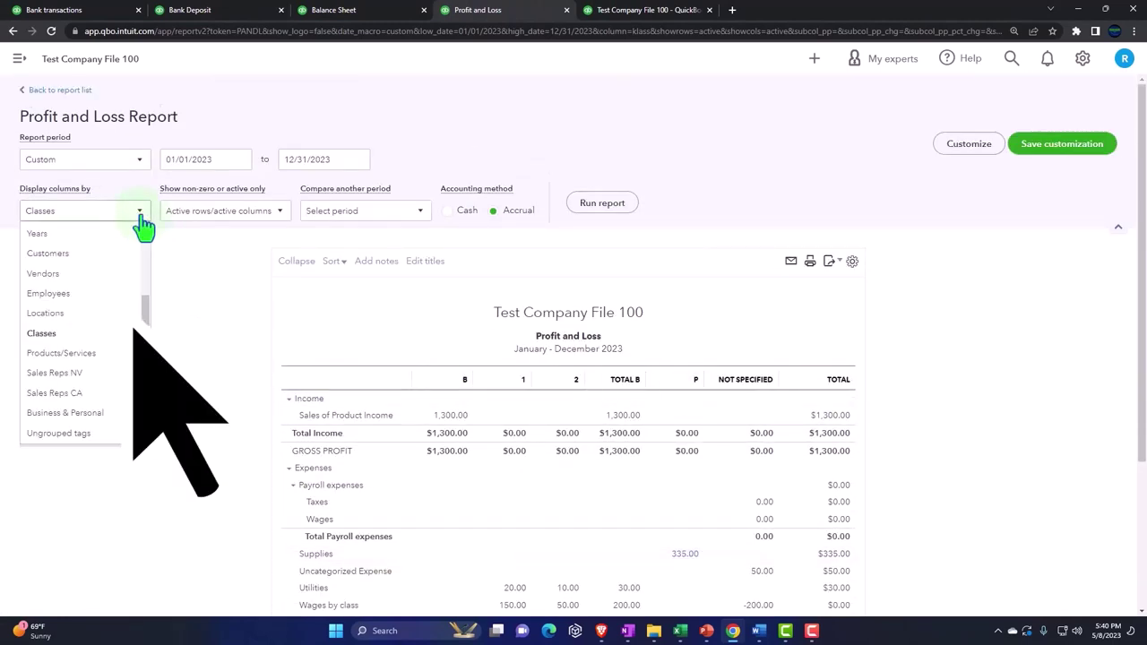
left_click(94, 256)
left_click(611, 205)
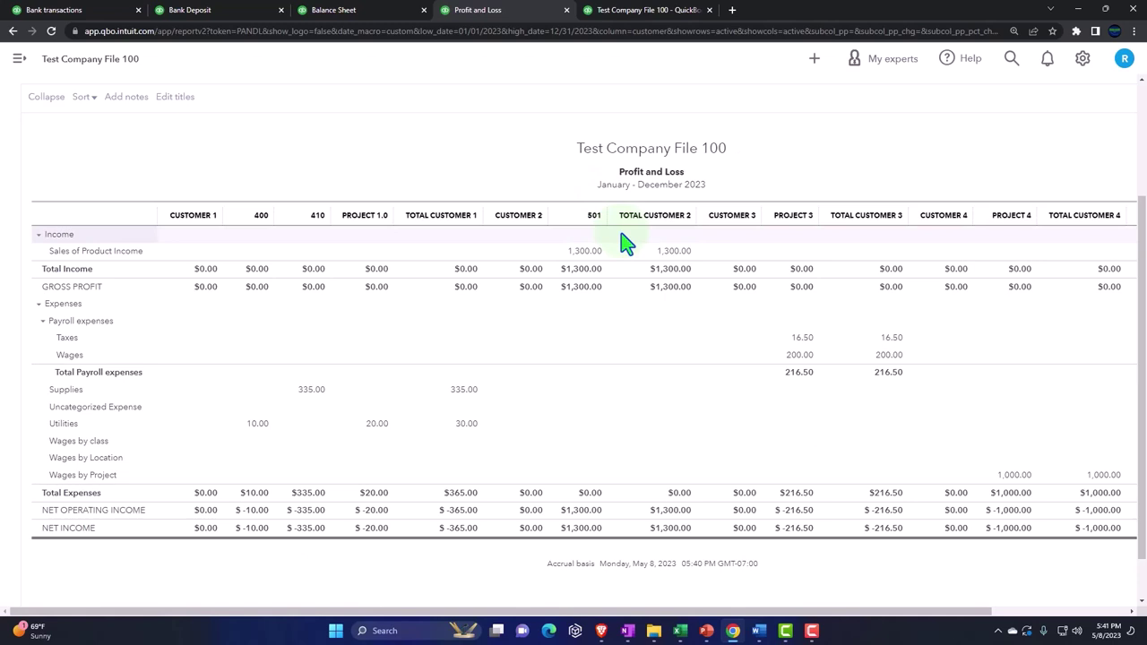
left_click(624, 11)
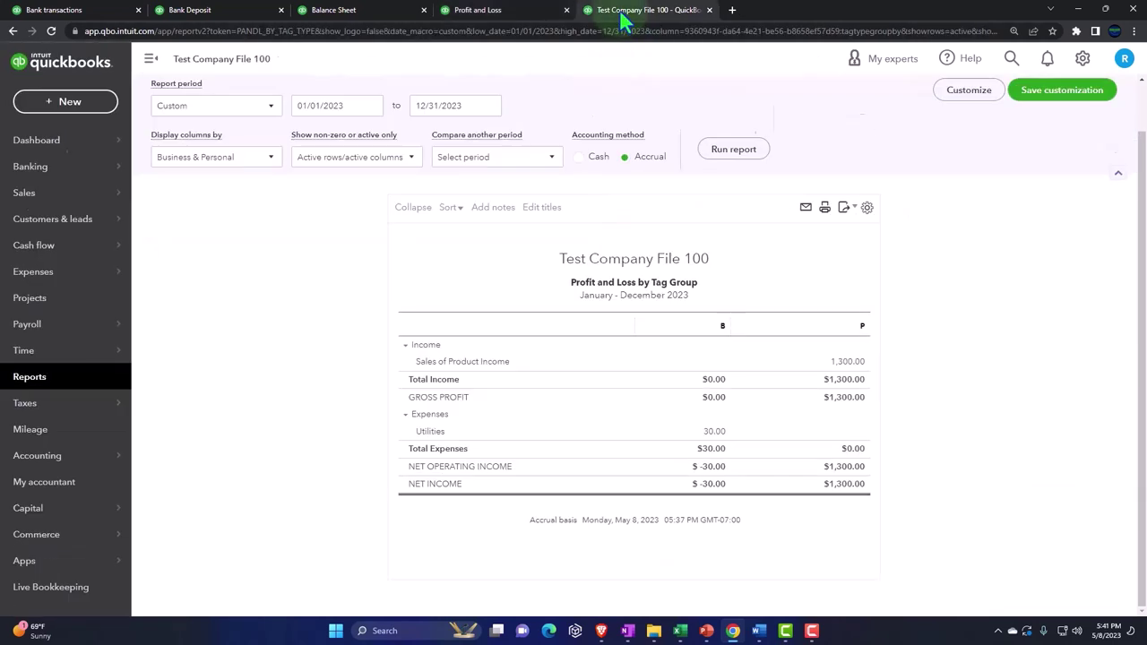
left_click(725, 157)
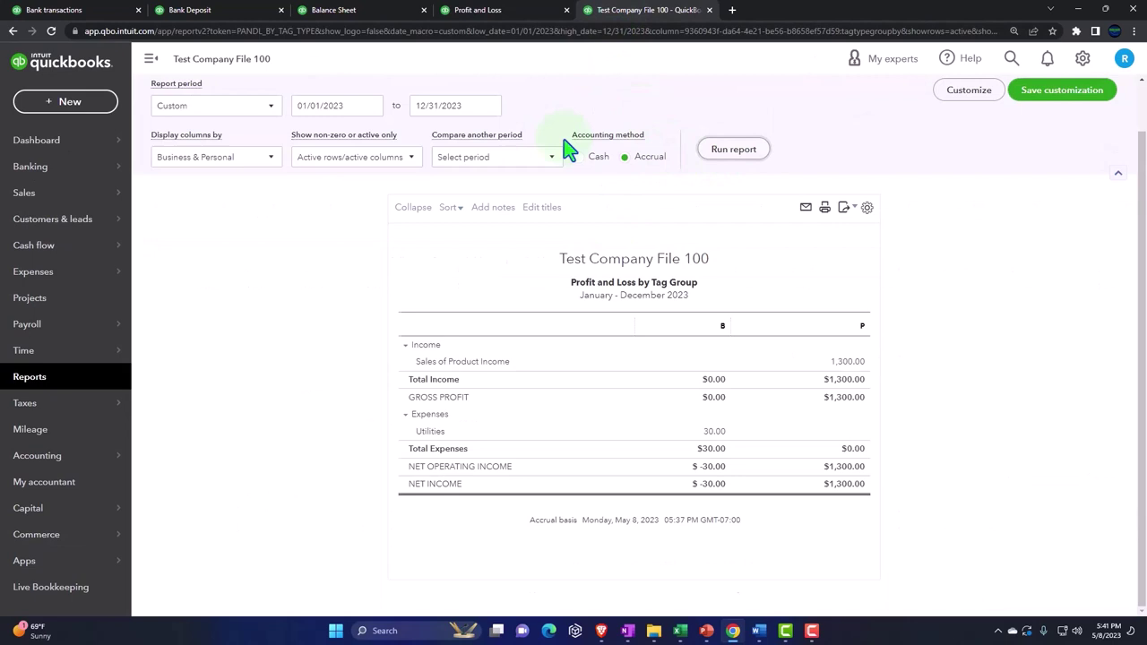
Expand the Vendor 3 transaction and set its category to Misc.
left_click(98, 13)
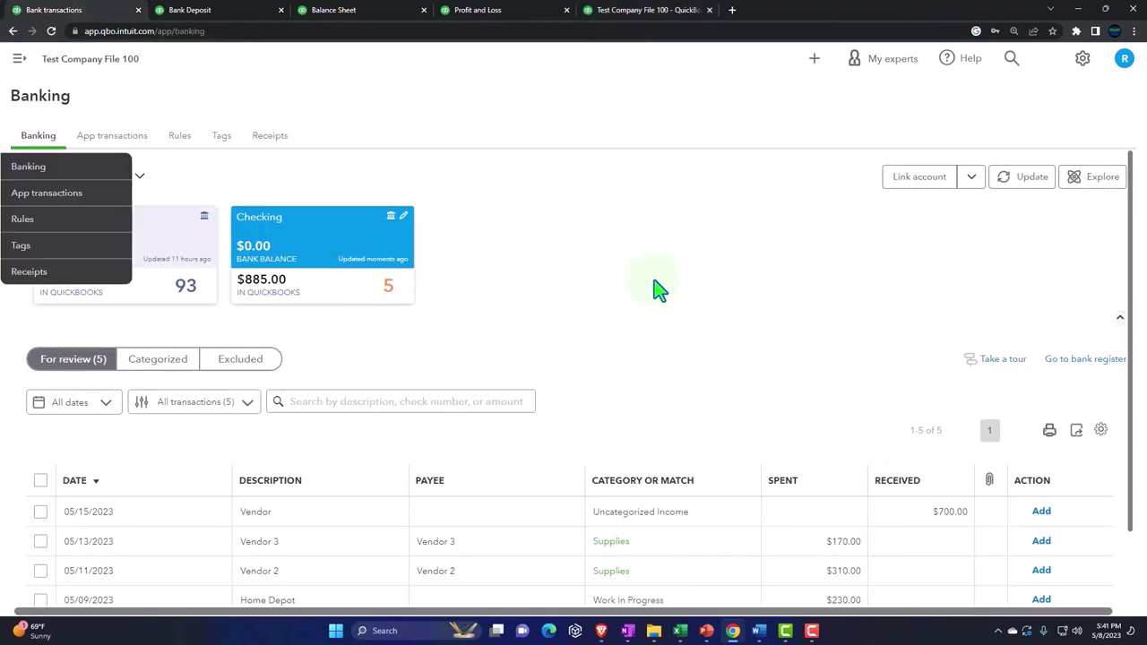
scroll(659, 288, "down", 1)
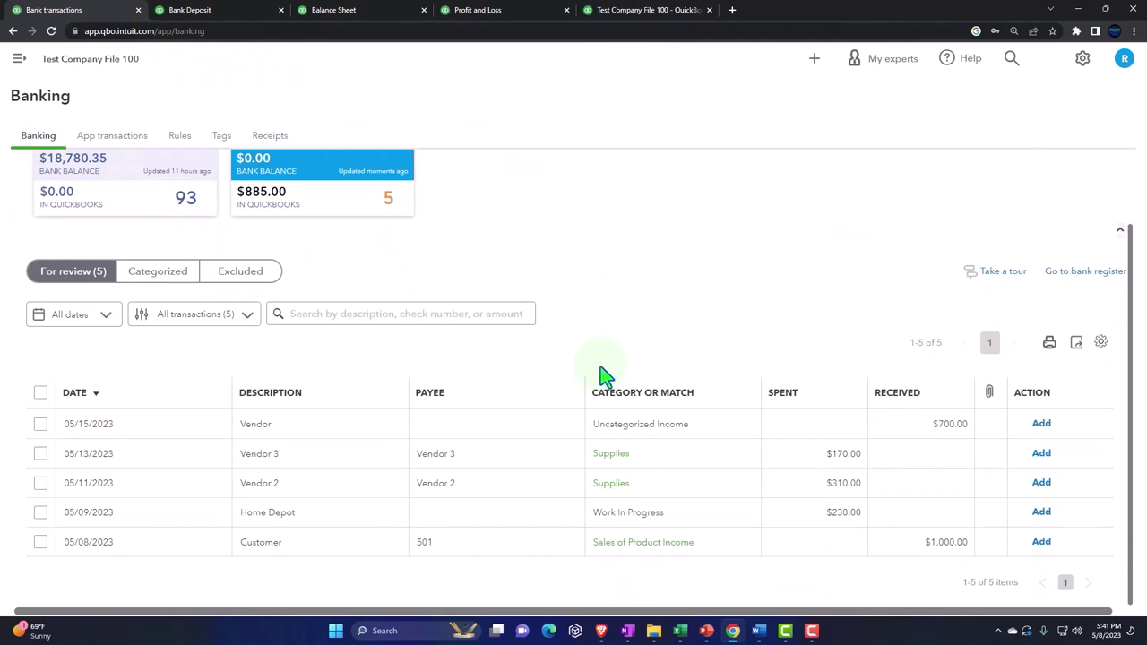
left_click(296, 466)
scroll(295, 467, "down", 2)
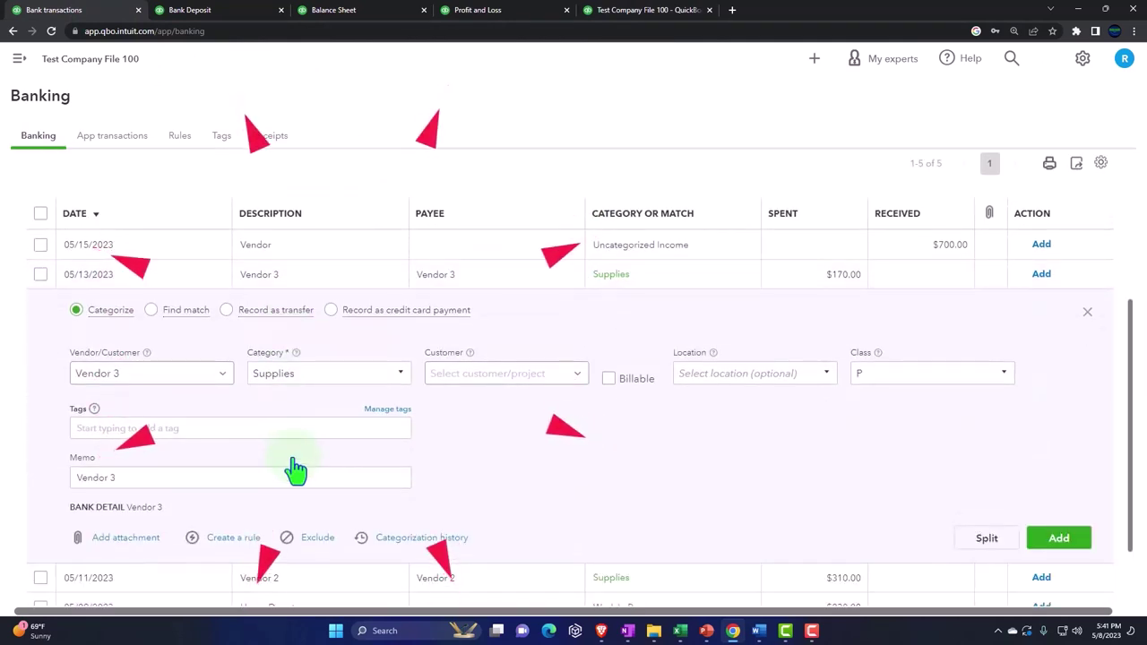
scroll(296, 466, "down", 1)
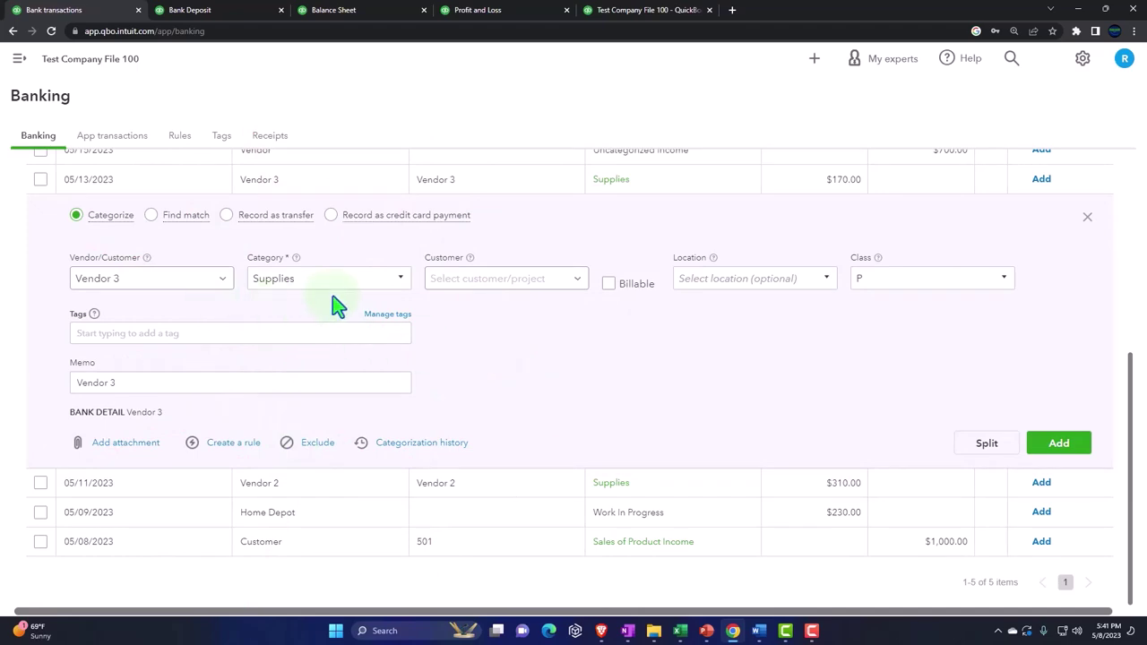
left_click(400, 285)
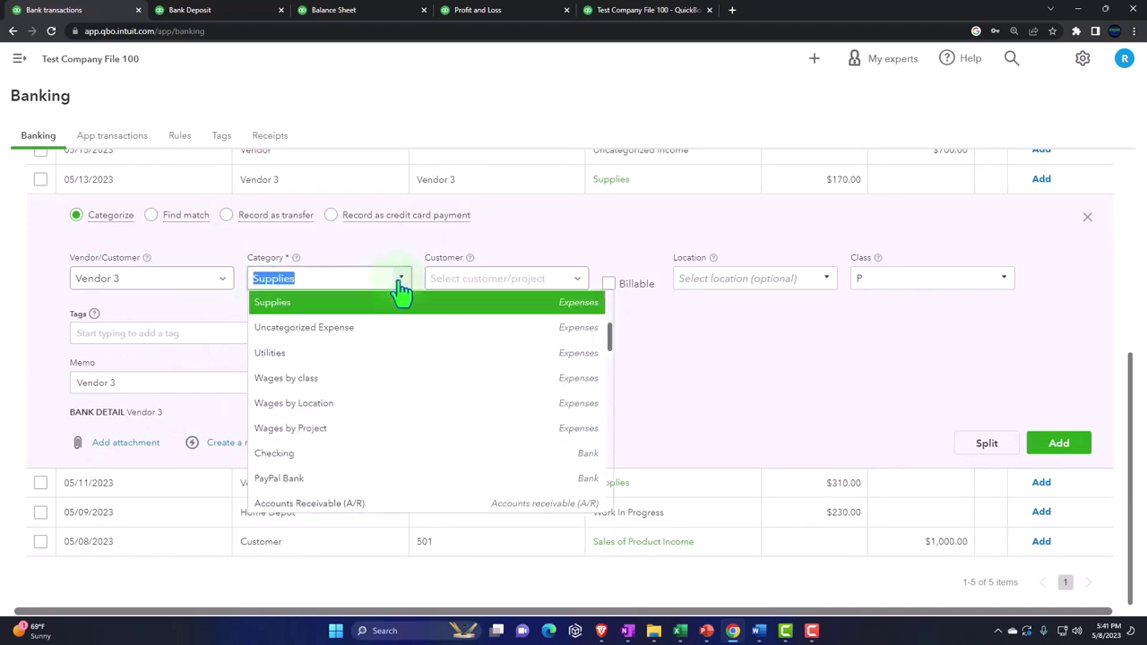
scroll(377, 348, "down", 2)
left_click(329, 280)
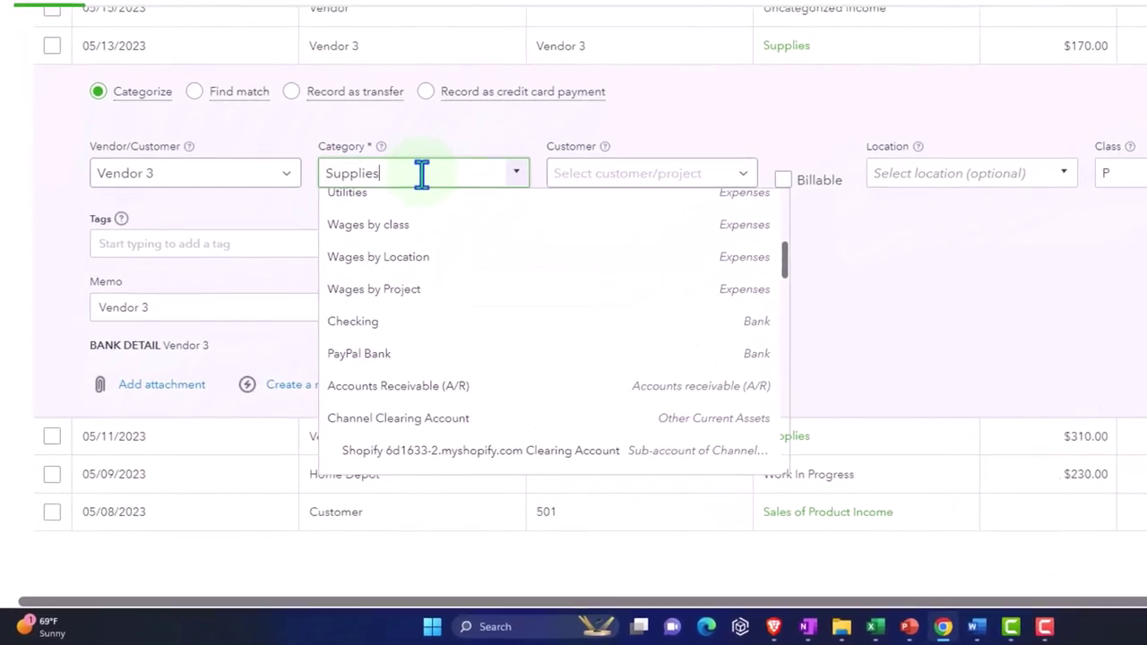
key("ctrl+a")
type("mi")
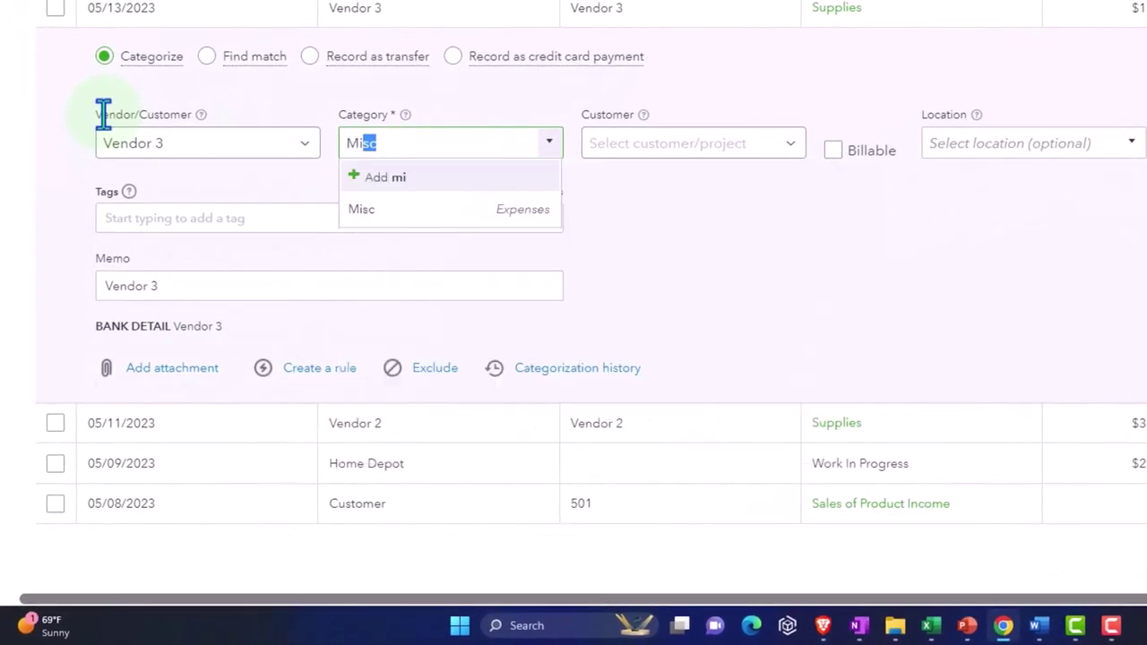
key("Tab")
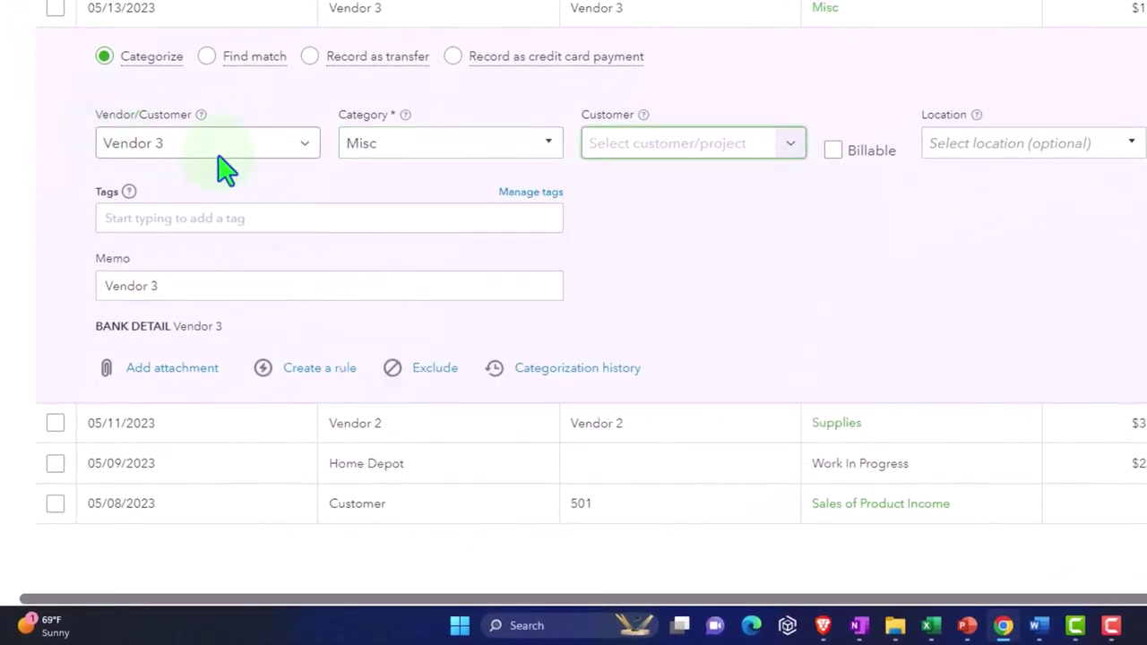
Assign the transaction to customer Project 1.0 and mark it billable.
left_click(792, 147)
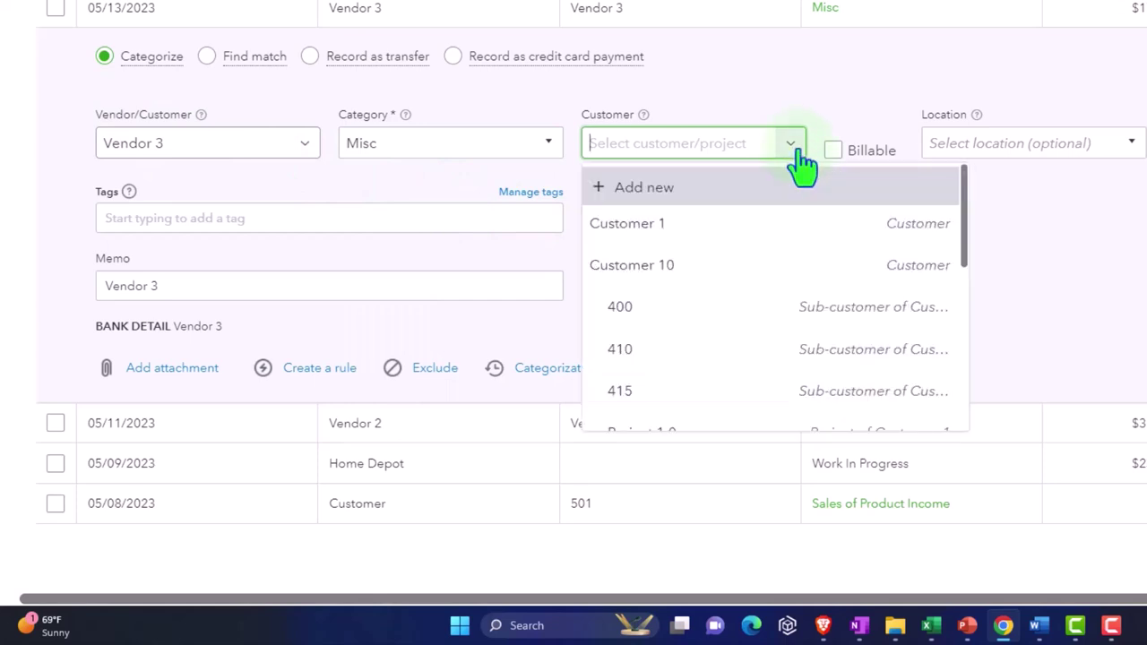
scroll(748, 282, "down", 3)
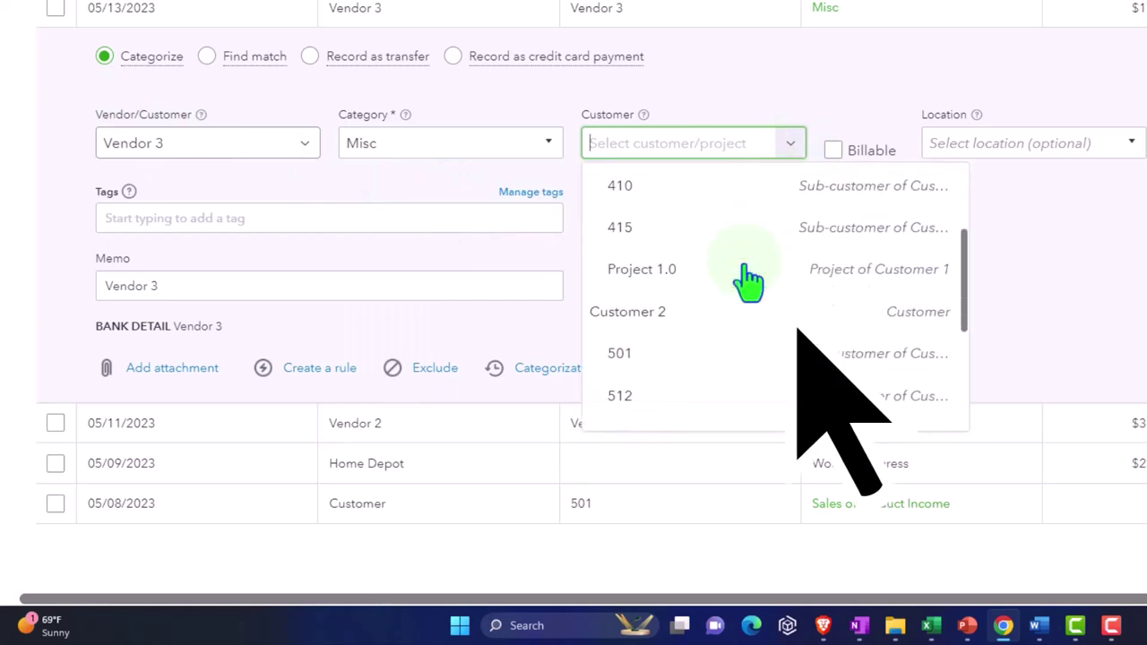
left_click(715, 312)
scroll(715, 322, "down", 5)
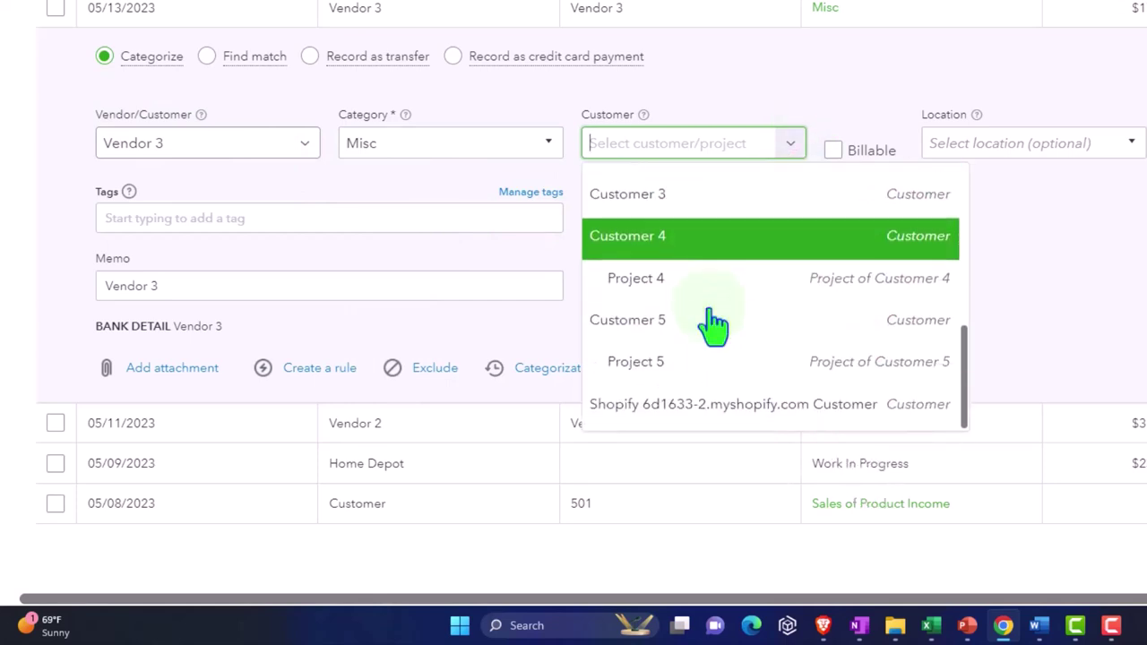
scroll(717, 376, "up", 5)
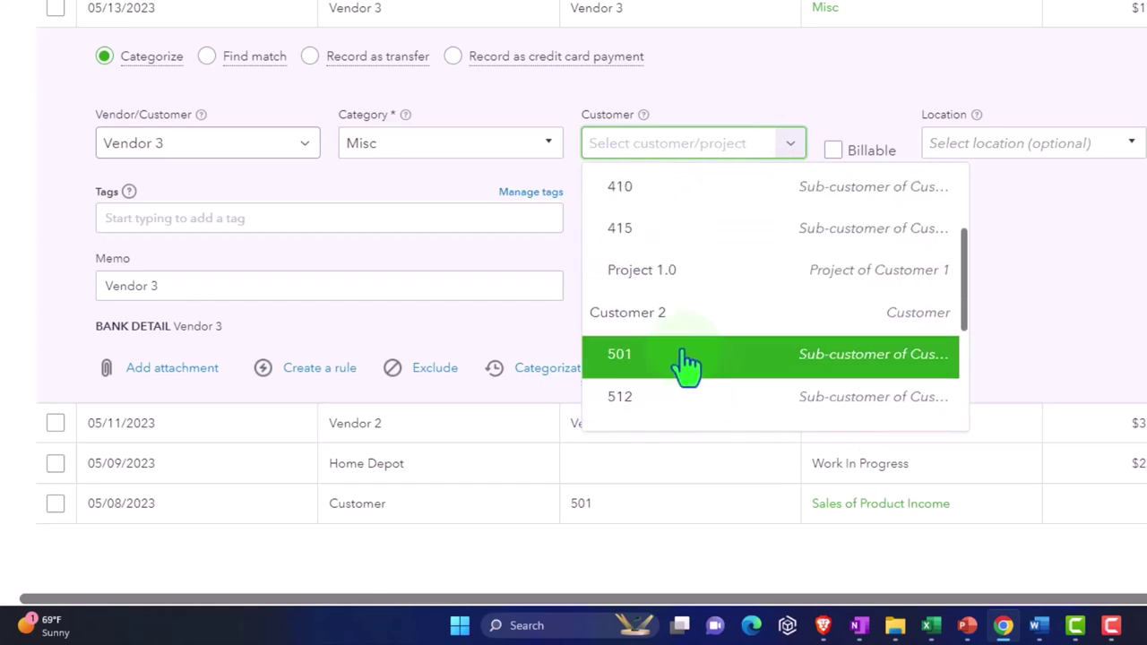
left_click(663, 274)
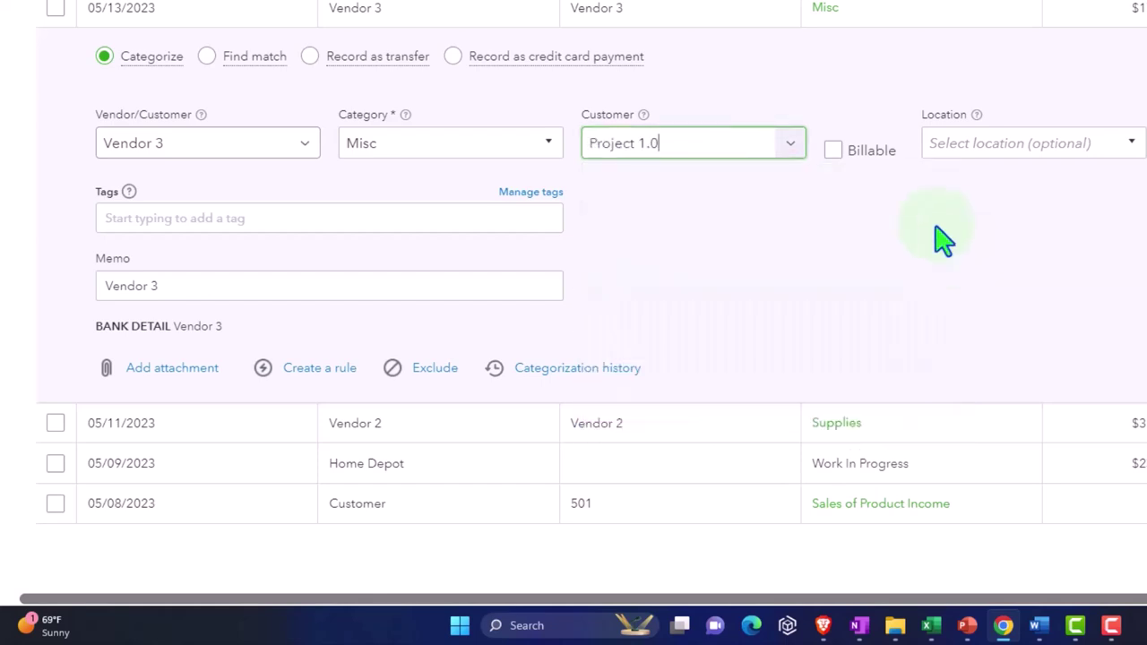
left_click(832, 150)
Set location CA:L c CA, class B:2, and tags Sales Reps CA: Rep 1 and NV: Sales Rep 4.
left_click(1128, 146)
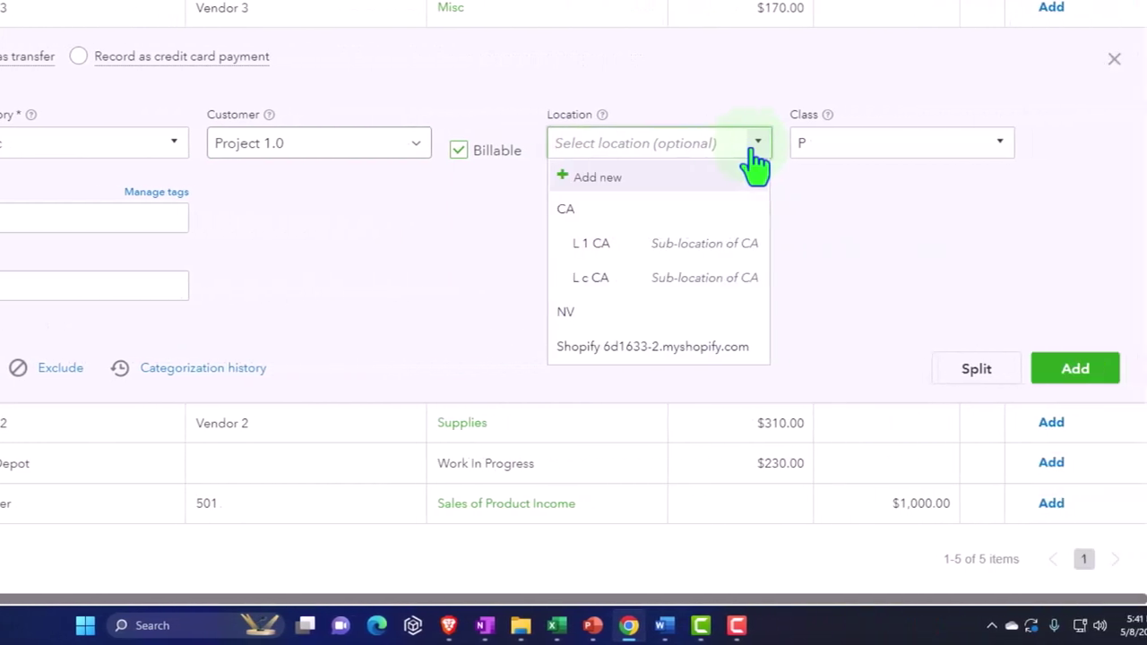
left_click(651, 285)
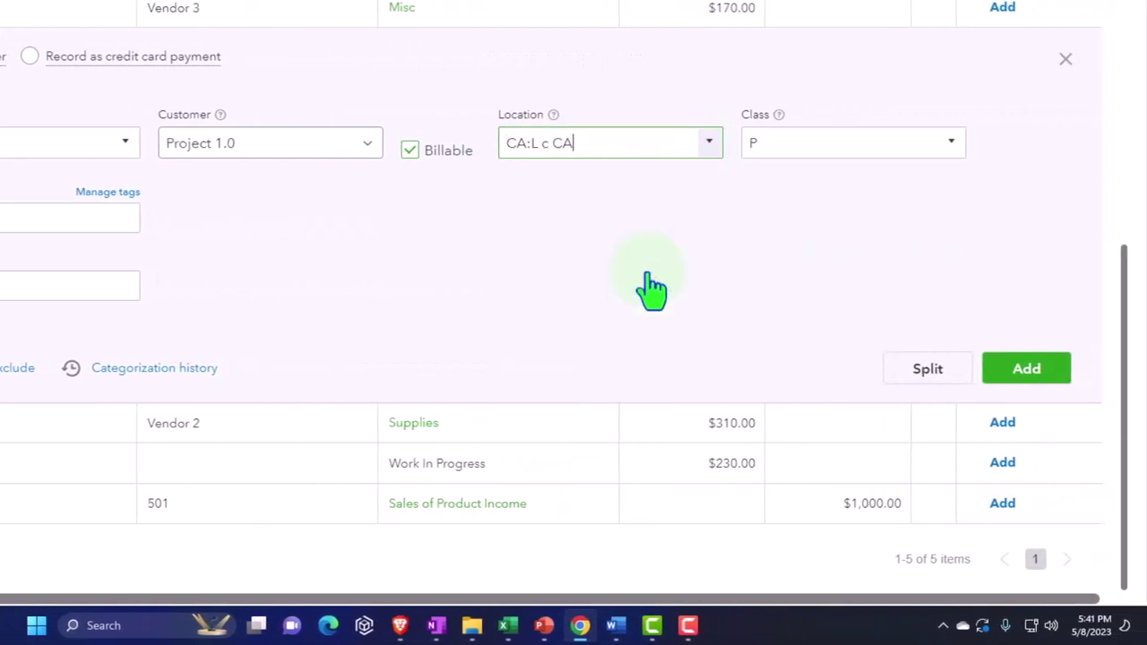
left_click(940, 148)
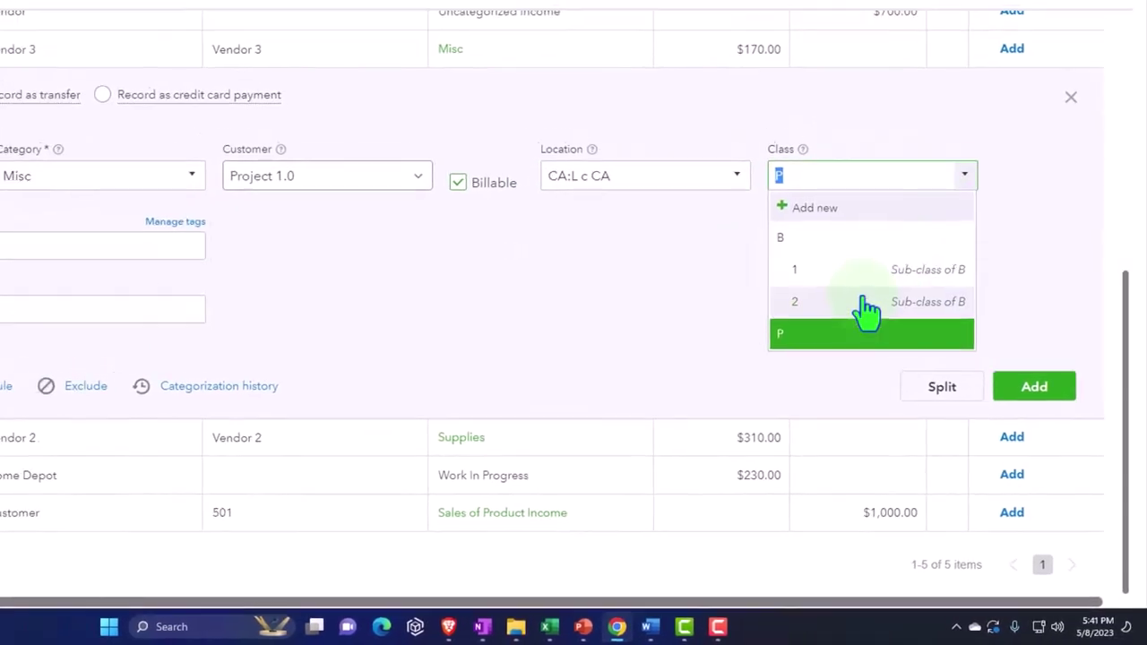
left_click(846, 283)
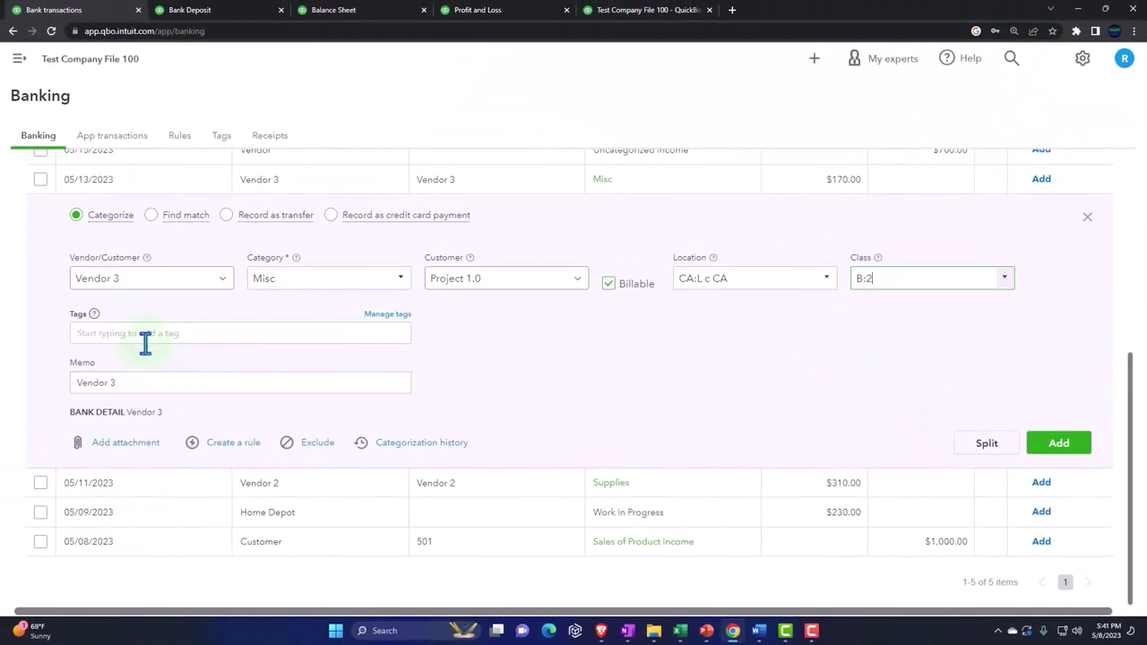
left_click(144, 337)
left_click(111, 405)
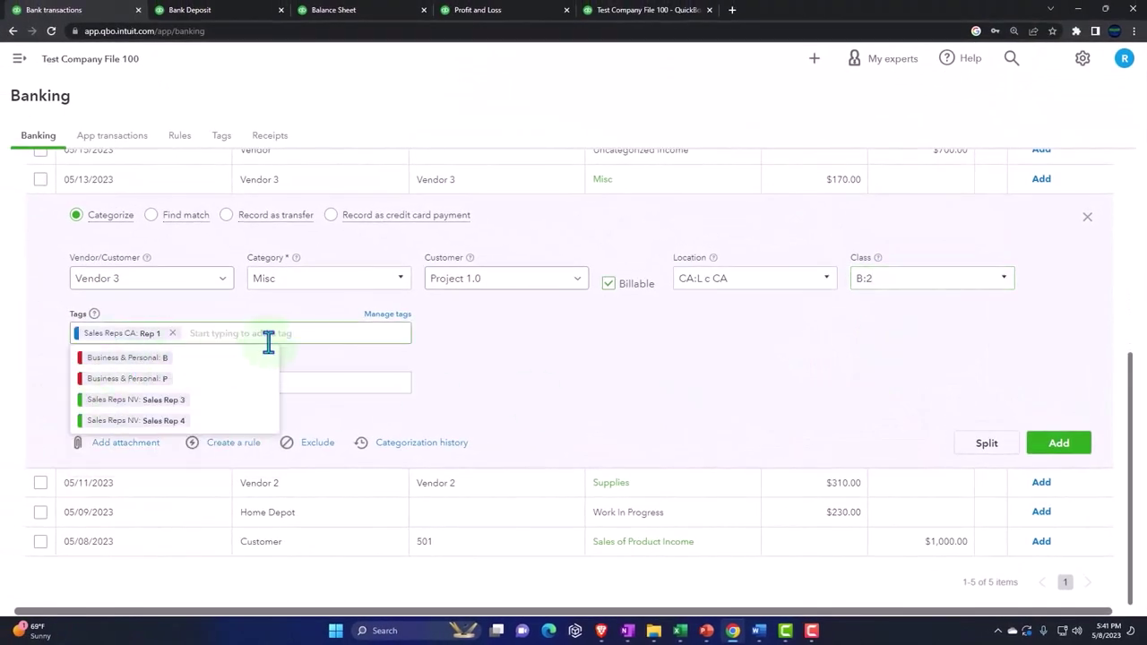
left_click(126, 421)
left_click(617, 419)
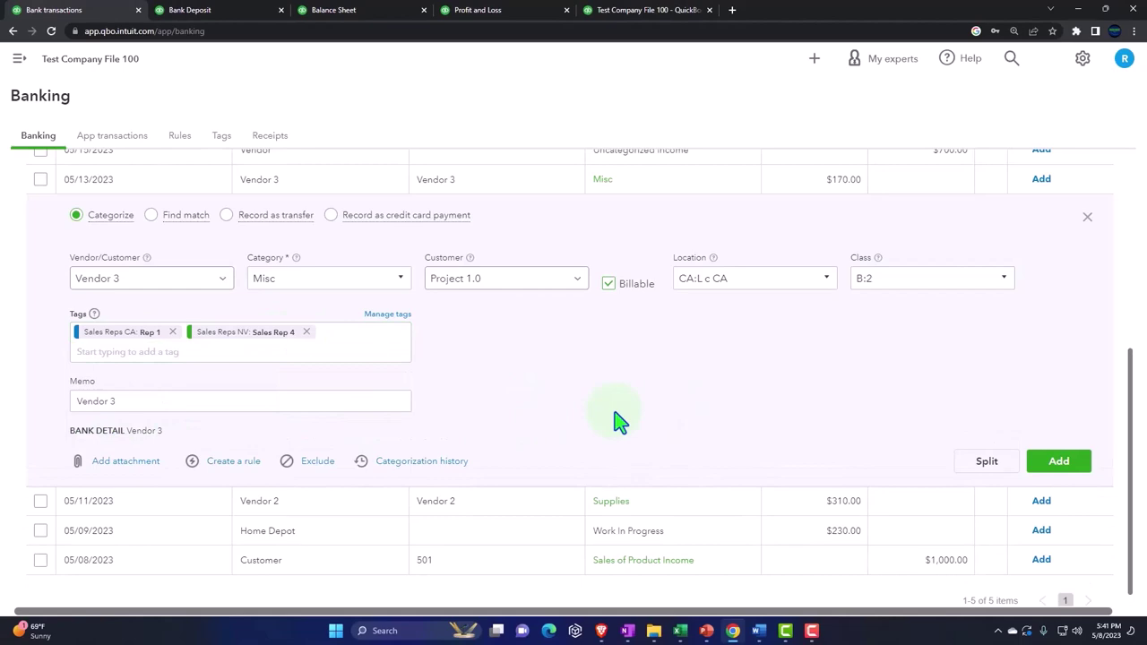
Create a bank rule from this transaction named Vendor 3.
left_click(233, 463)
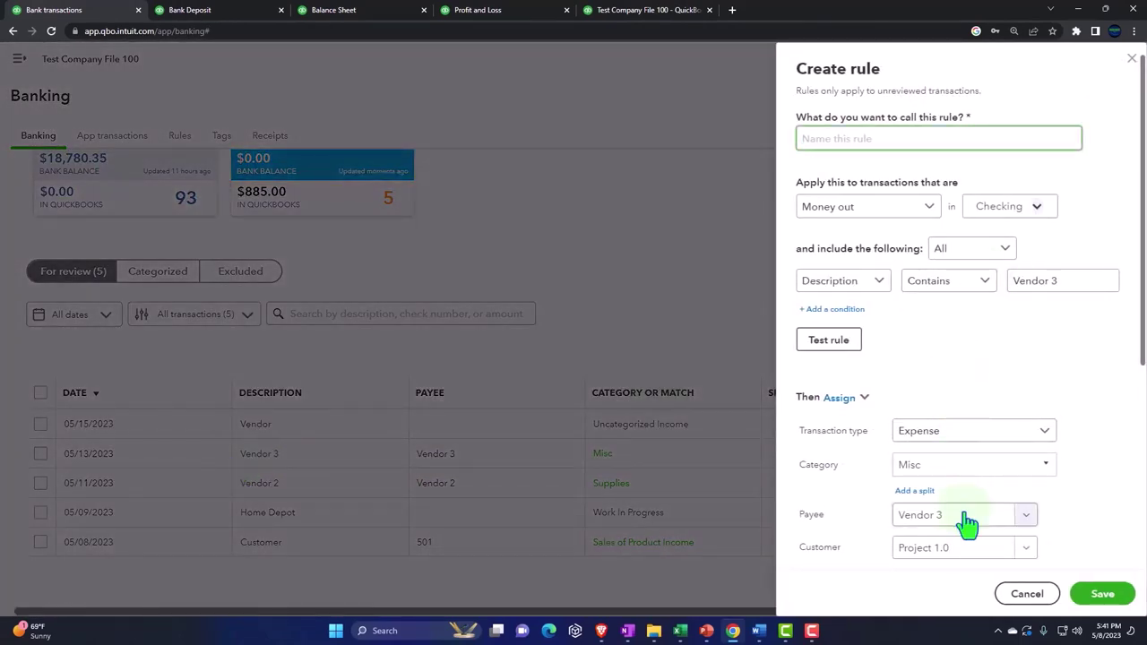
left_click(896, 516)
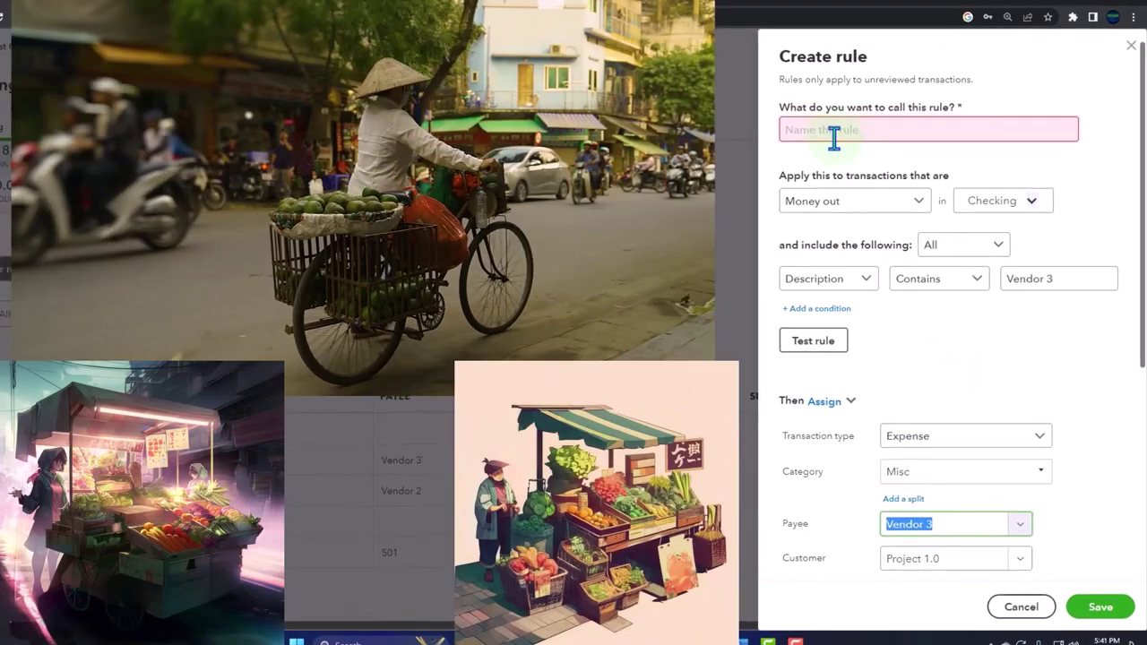
left_click(844, 136)
type("Vendor 3")
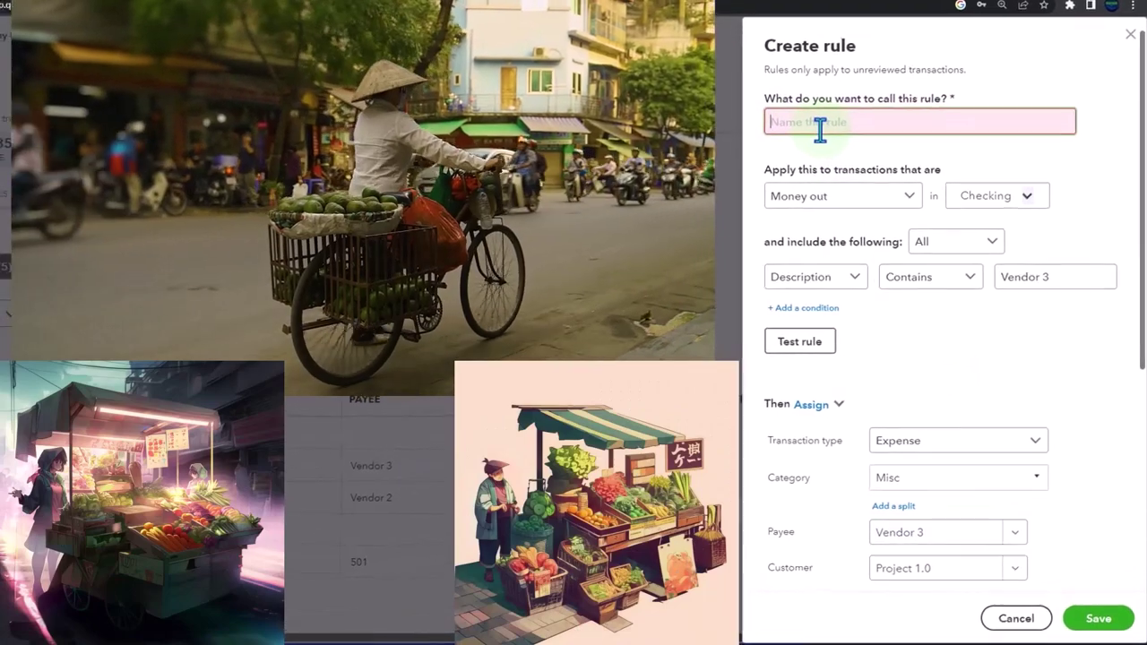
Set the rule to money out, all conditions, Bank text contains Vendor 3.
left_click(901, 209)
left_click(881, 220)
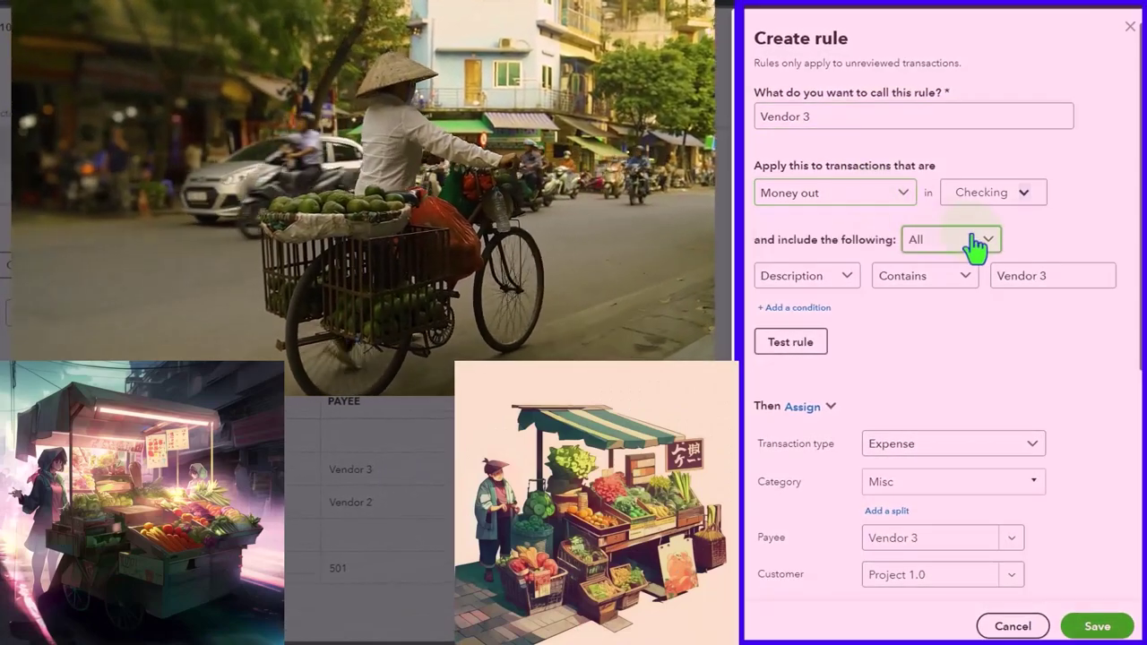
left_click(981, 244)
left_click(923, 297)
left_click(856, 277)
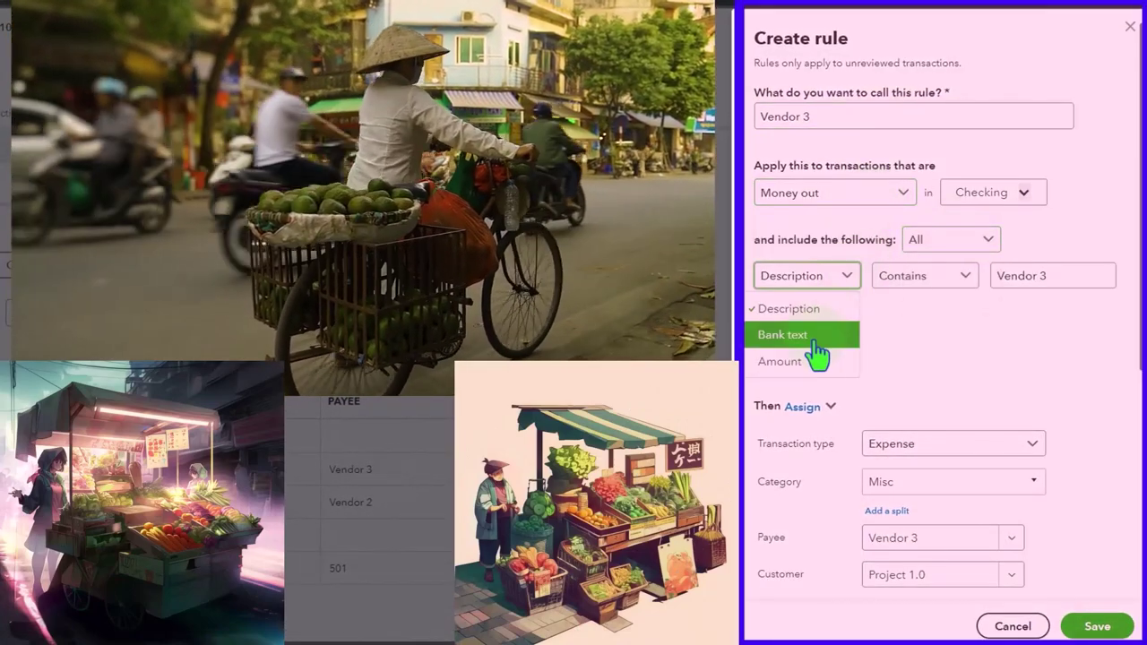
left_click(813, 334)
left_click(1042, 277)
type("Vendor 3")
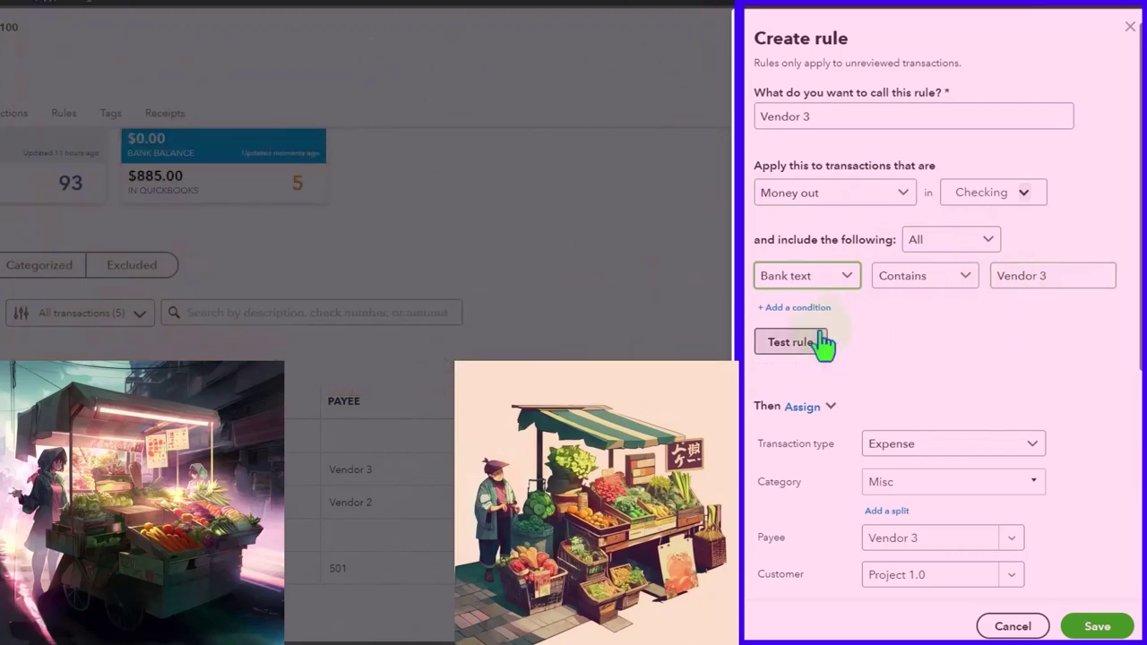
Test the rule and review its assignments, matching one transaction.
left_click(806, 348)
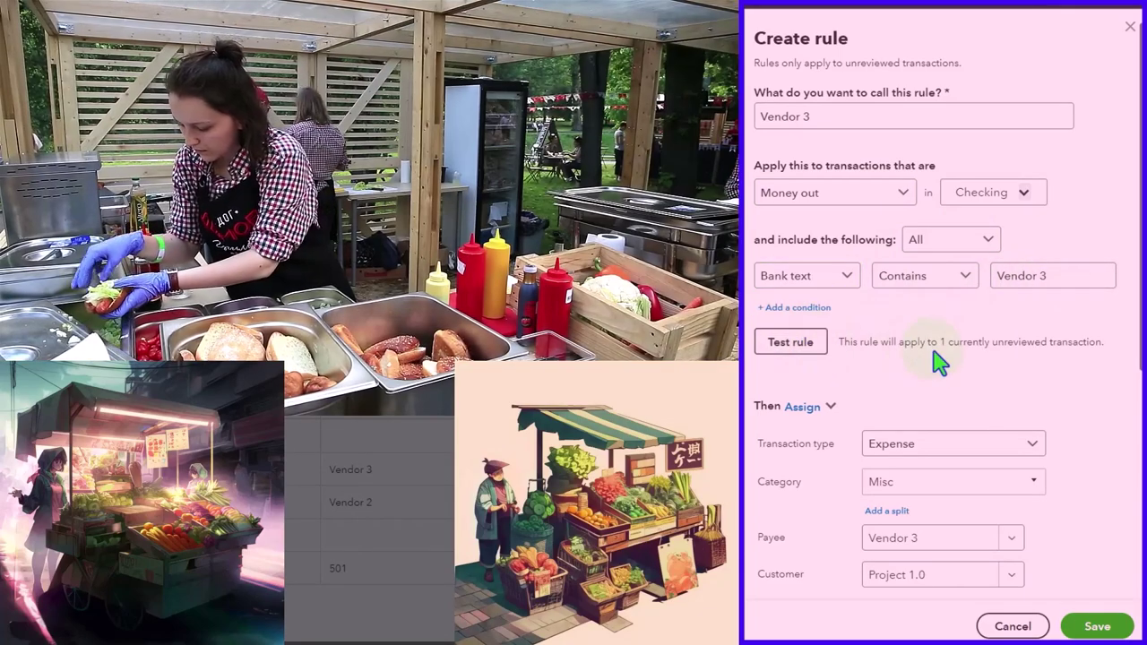
scroll(939, 358, "down", 3)
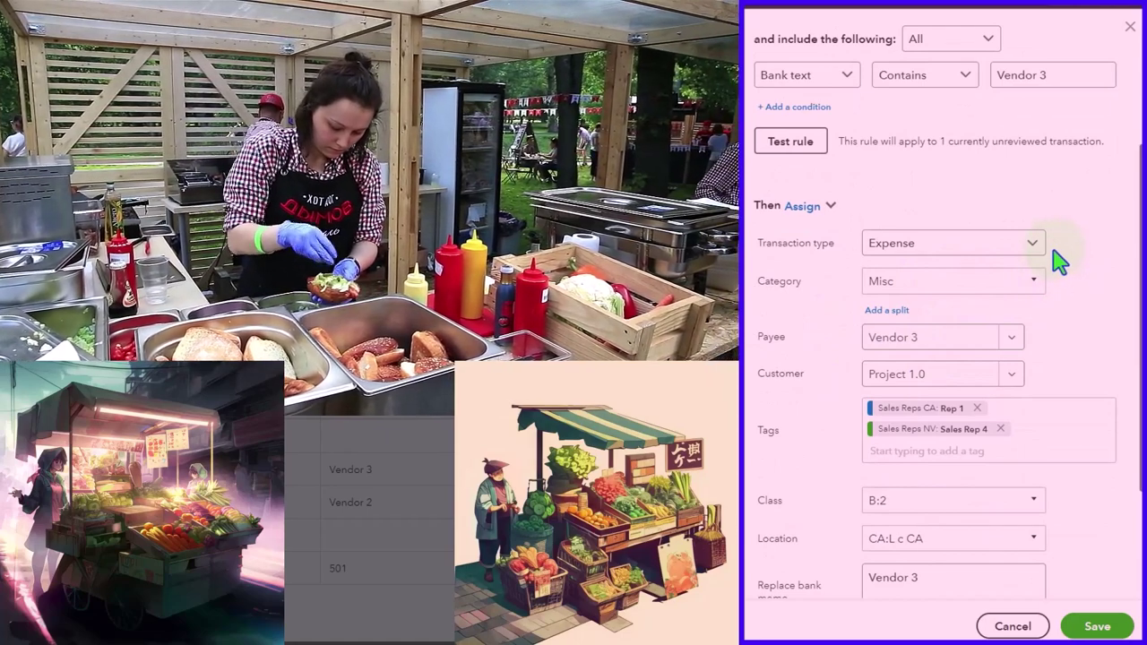
scroll(1057, 278, "down", 1)
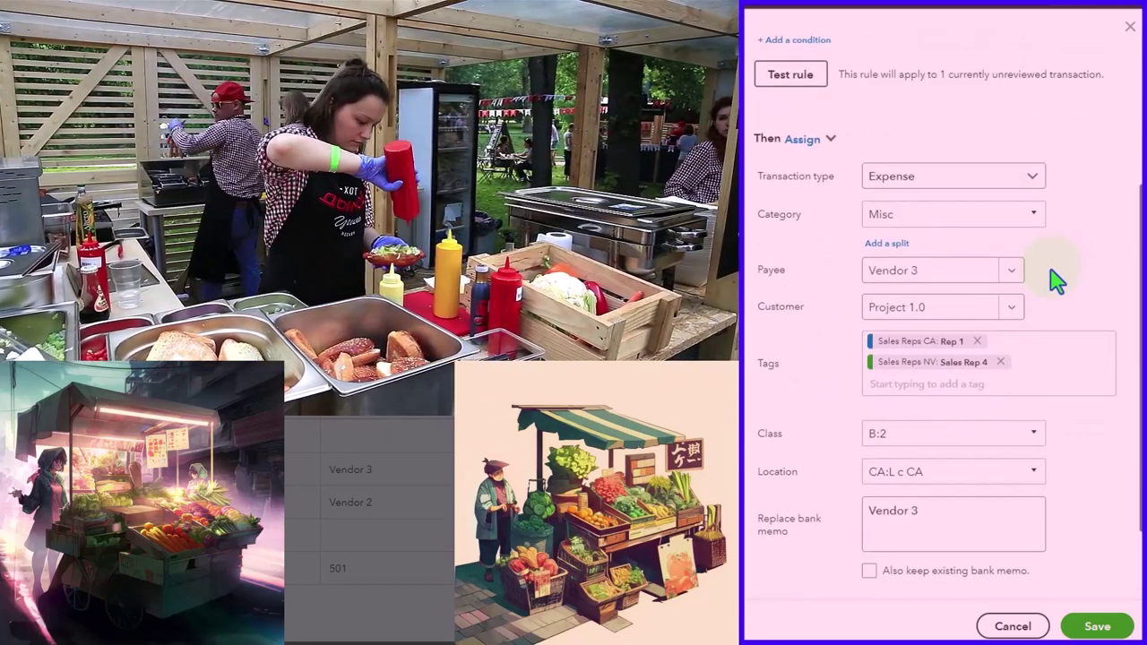
scroll(1051, 311, "down", 1)
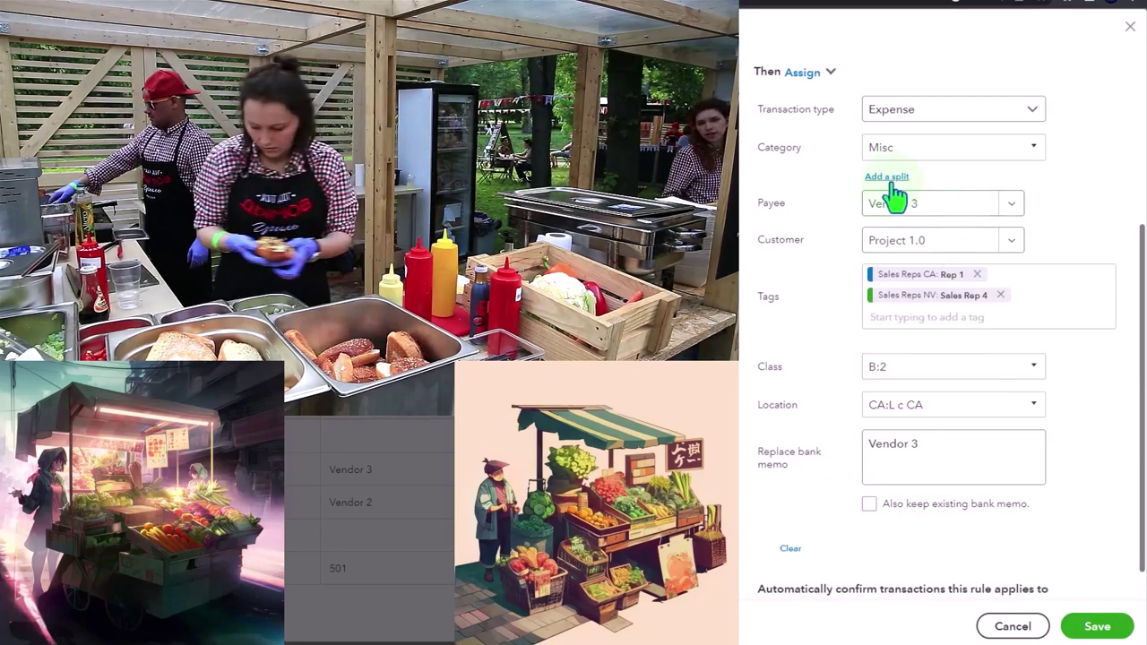
Split the rule by percentage and give the first split line class B.
left_click(889, 178)
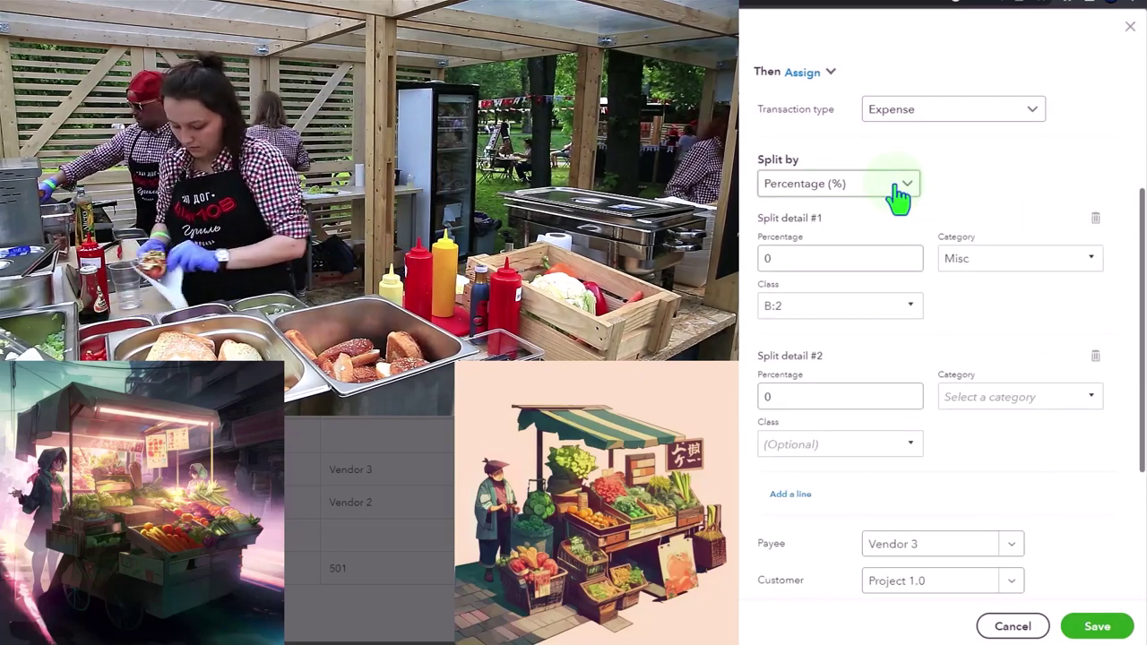
scroll(899, 199, "down", 1)
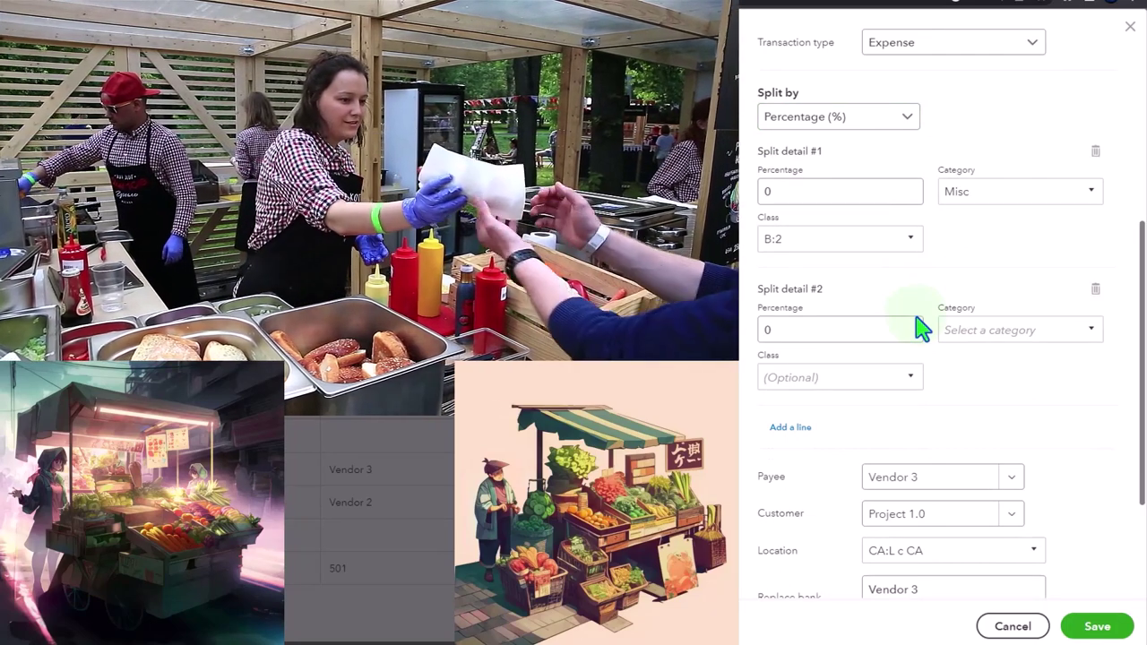
scroll(920, 330, "up", 2)
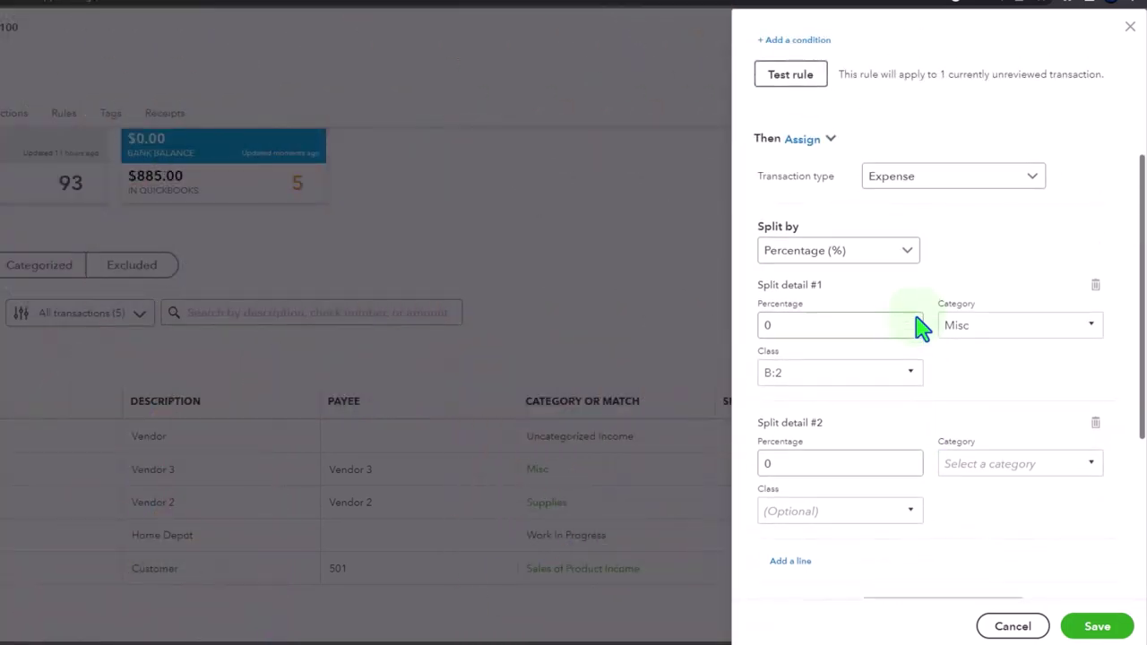
left_click(910, 256)
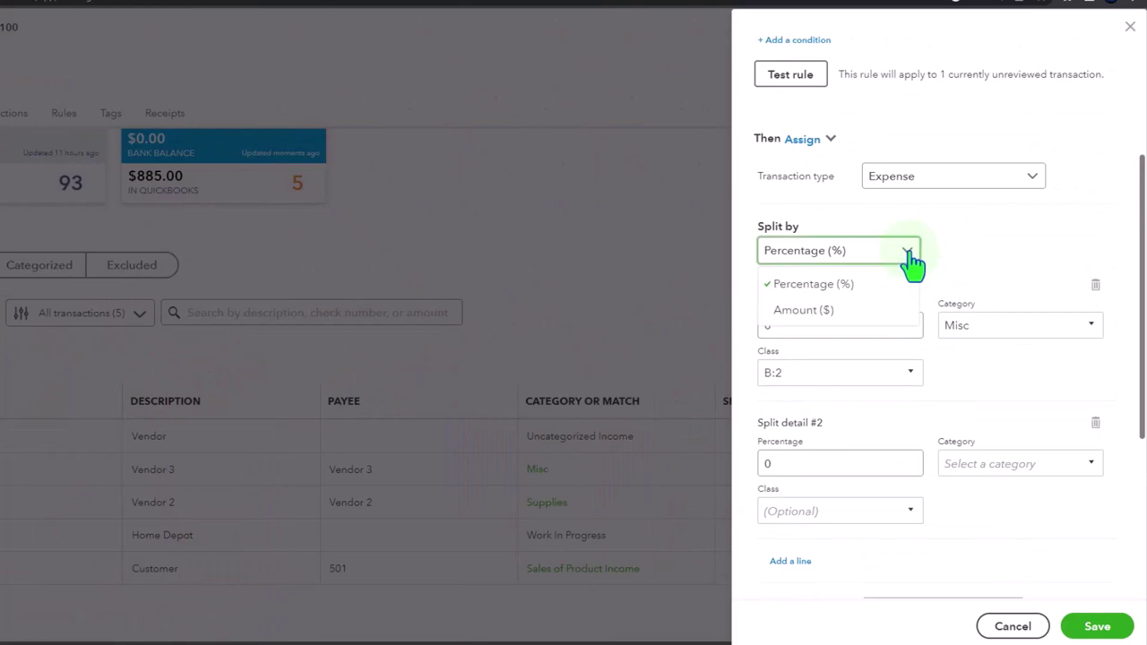
left_click(957, 258)
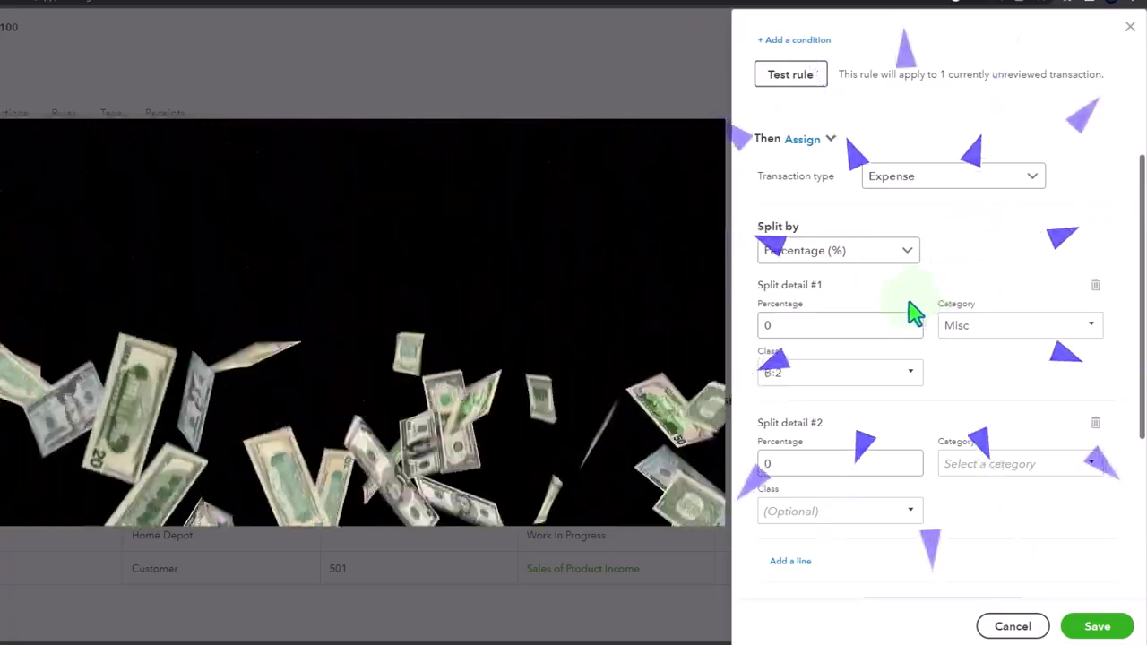
left_click(835, 323)
left_click_drag(835, 323, 740, 324)
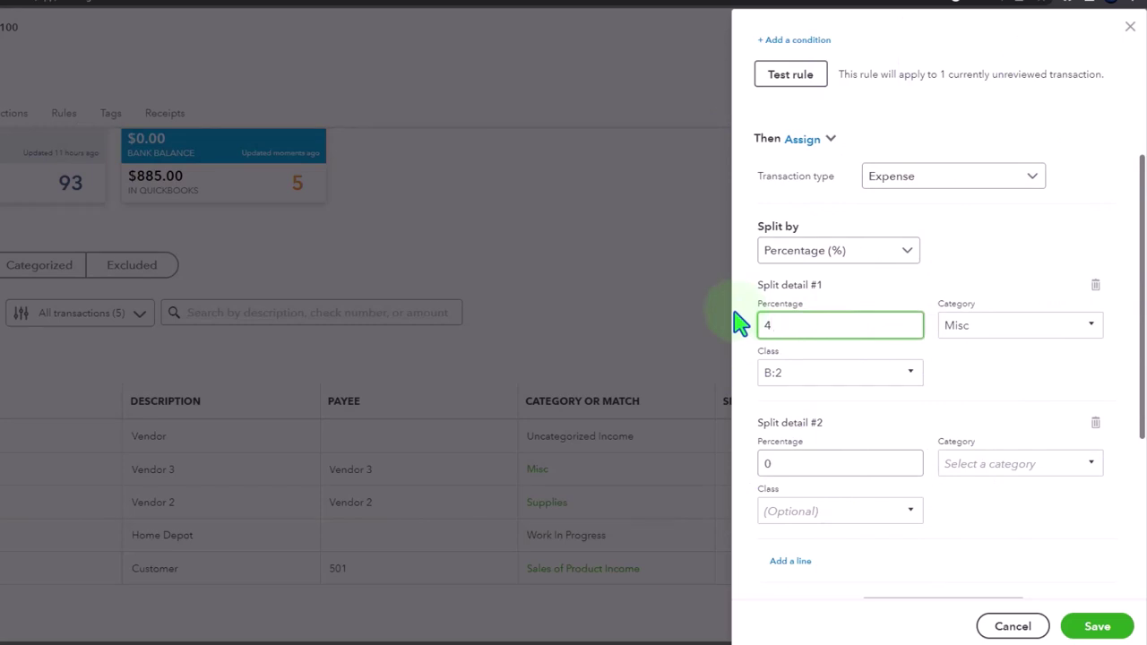
key("Tab")
key("Tab")
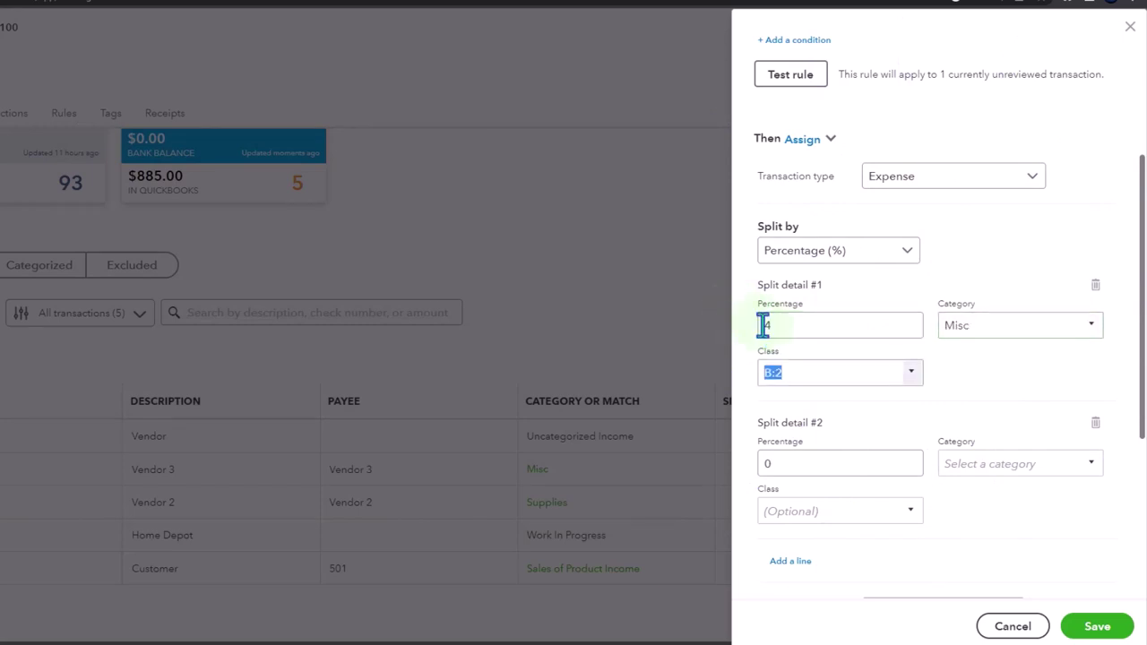
left_click(912, 374)
left_click(842, 428)
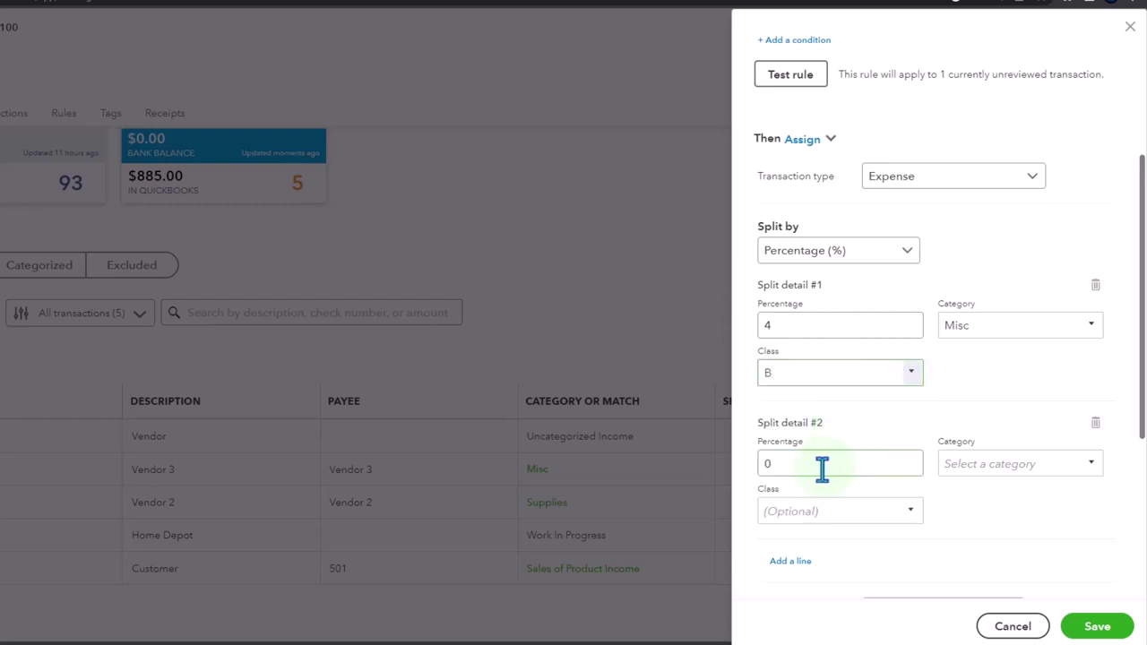
Set the split percentages to 40 and 60.
left_click(822, 465)
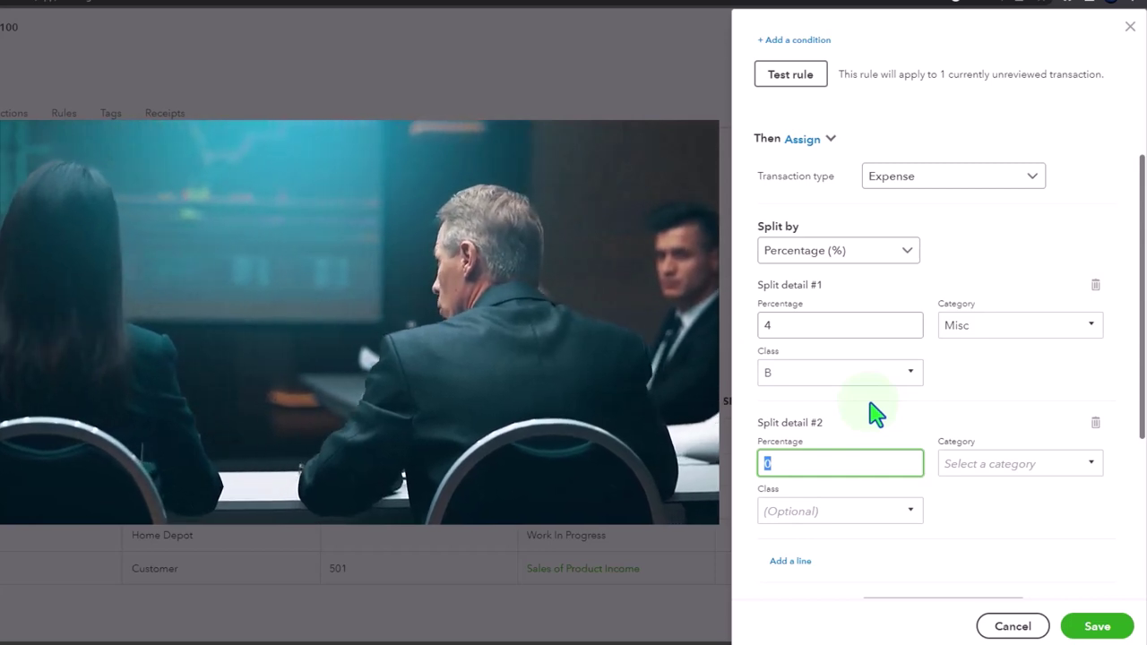
left_click(814, 325)
type("0")
key("Tab")
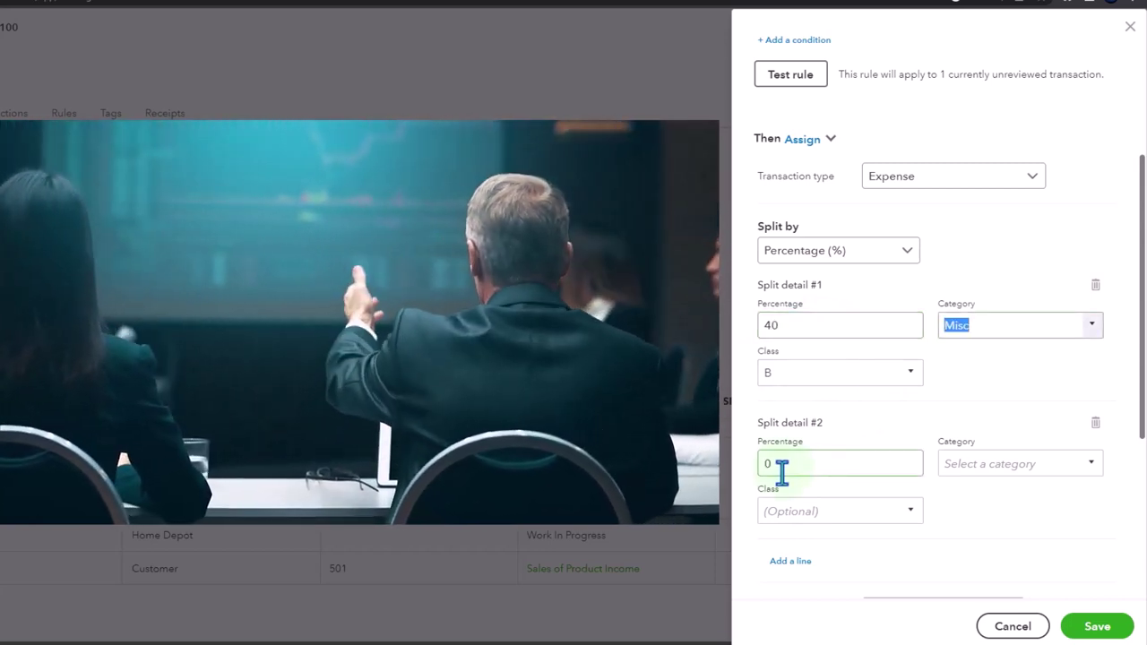
key("BackSpace")
type("60")
key("Tab")
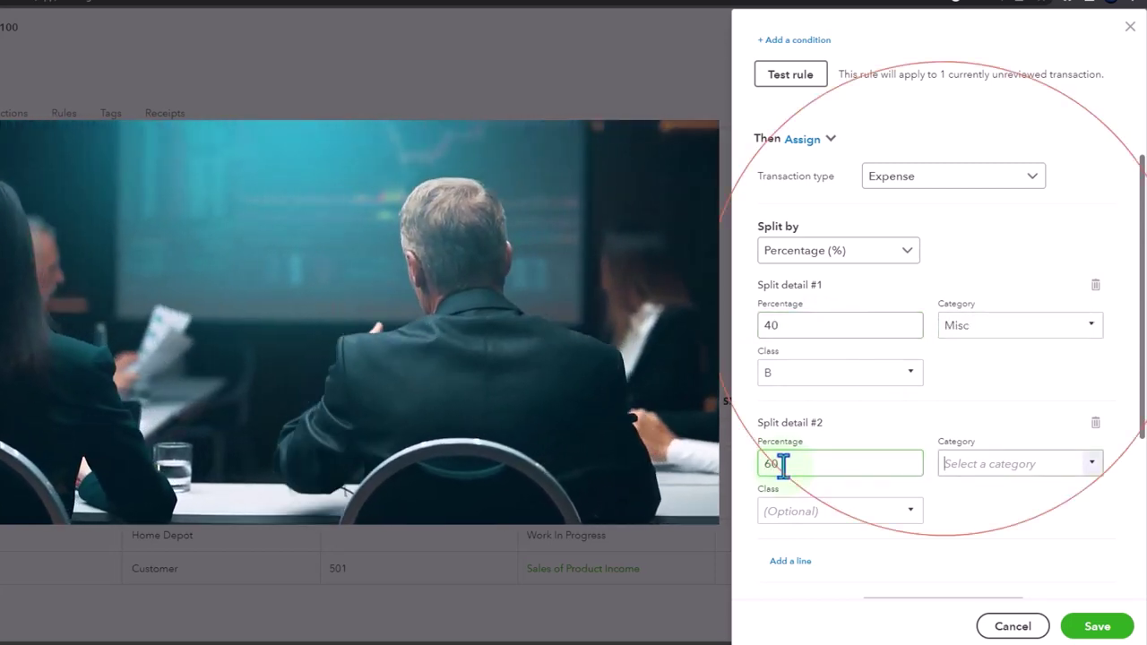
Give the second split line category Misc and class P.
left_click(1027, 466)
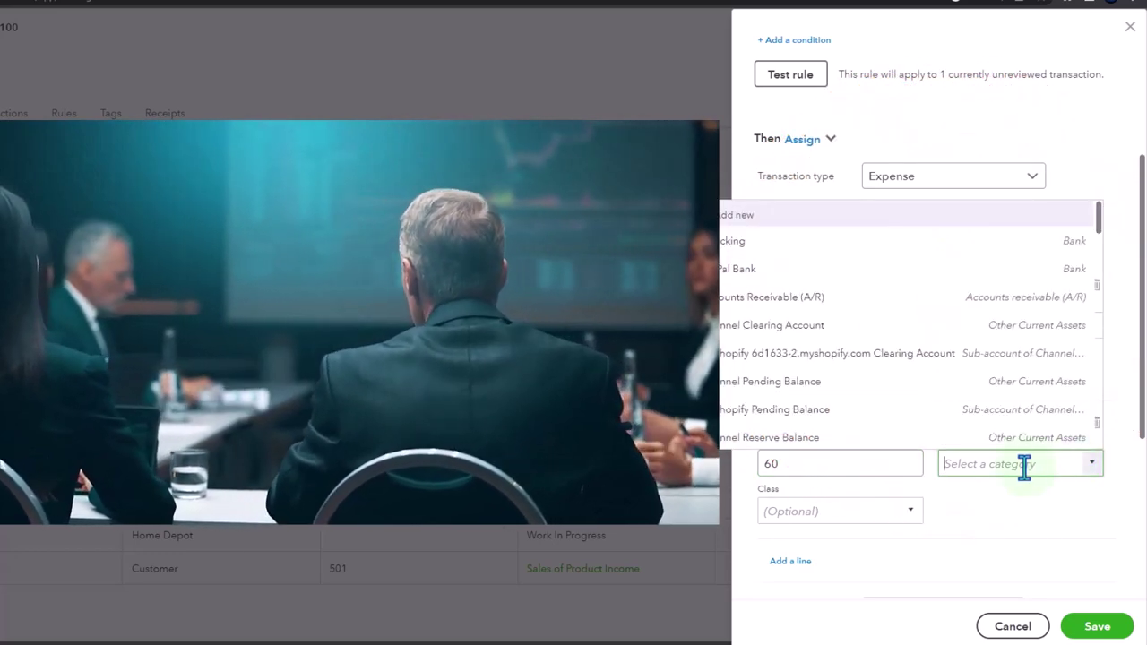
type("mis")
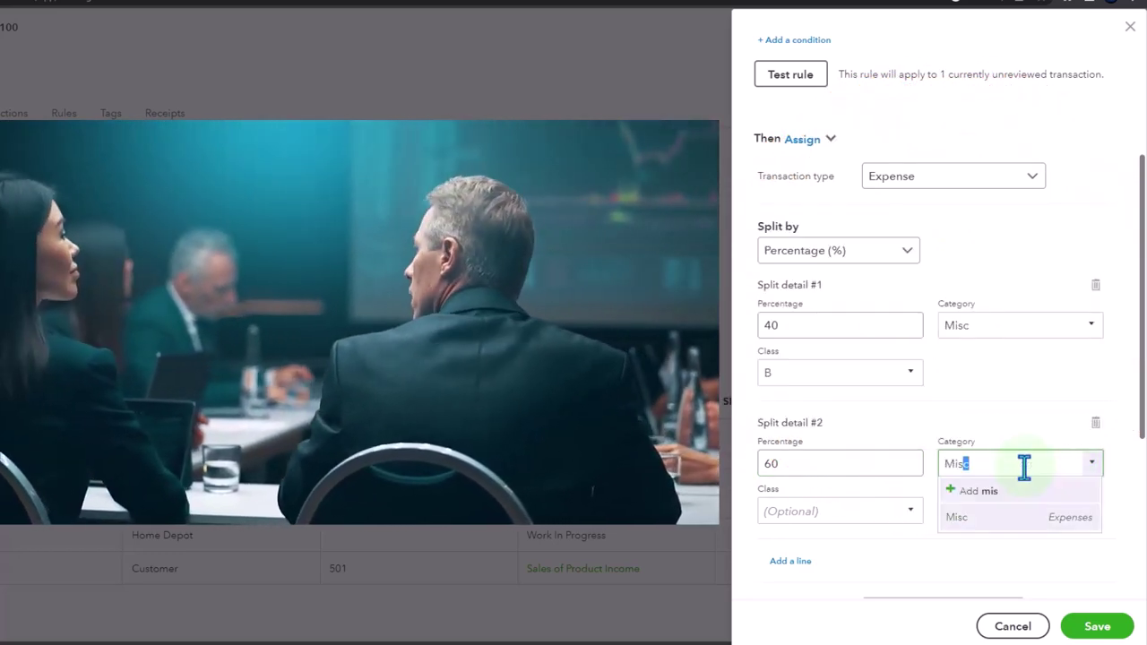
key("Tab")
left_click(911, 512)
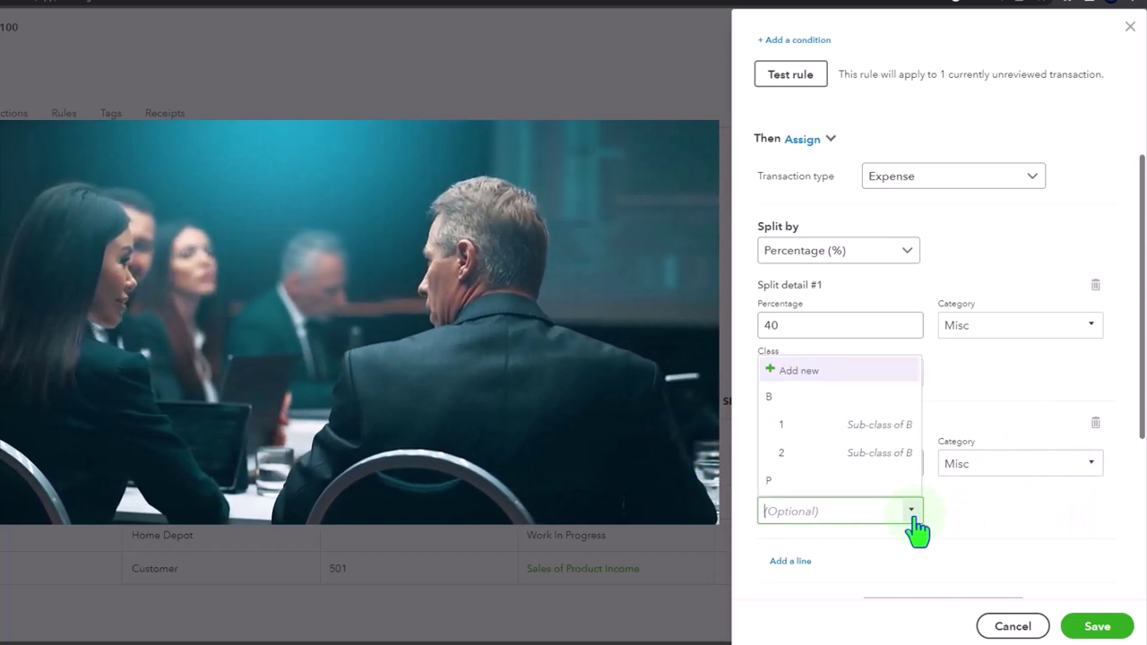
left_click(832, 481)
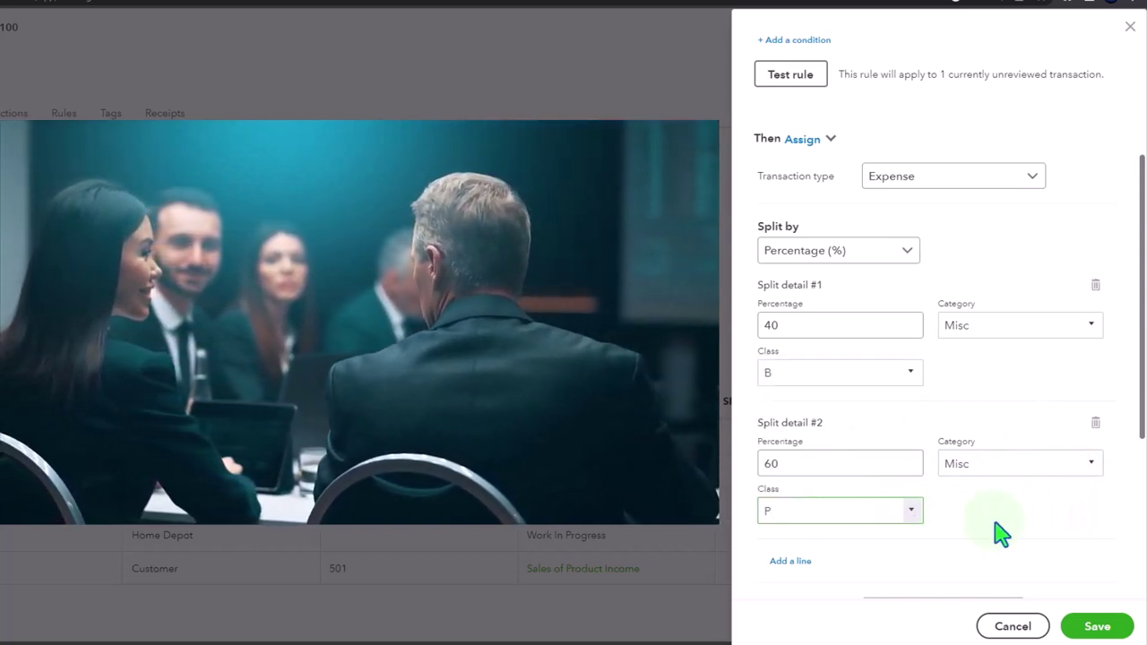
scroll(1001, 530, "down", 3)
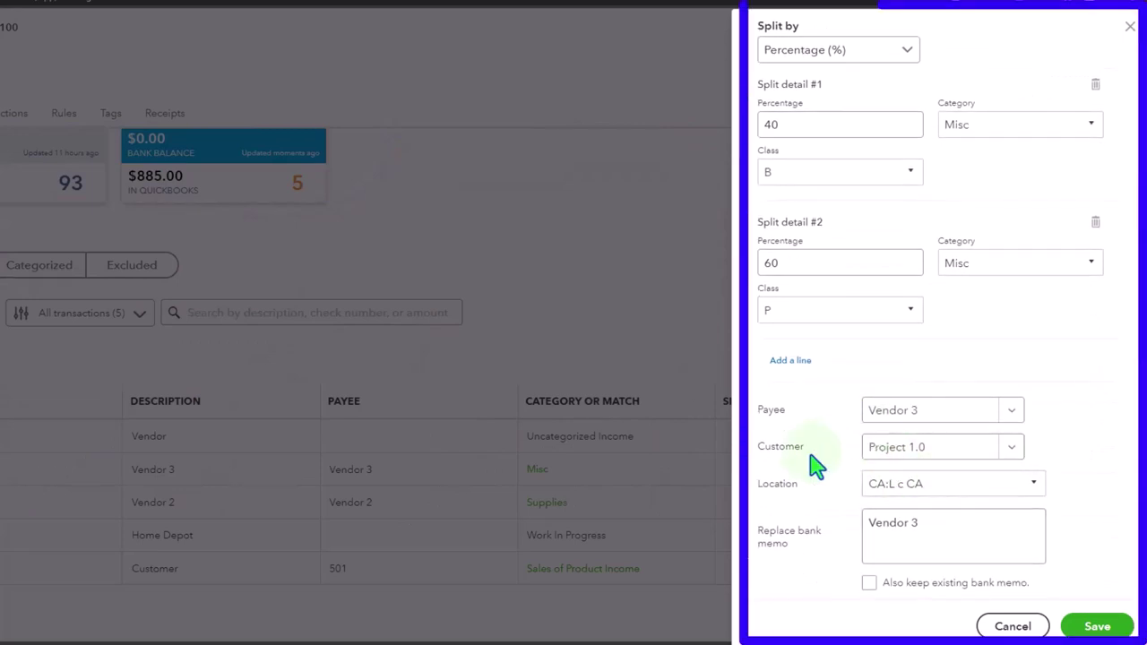
scroll(814, 462, "down", 1)
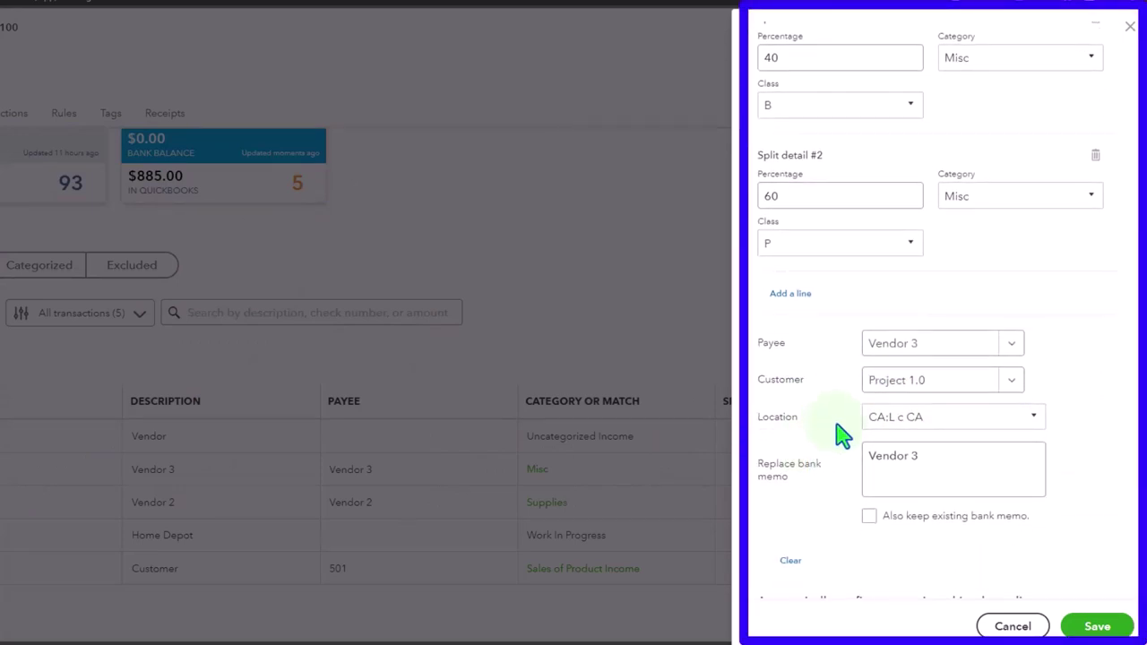
scroll(843, 435, "down", 1)
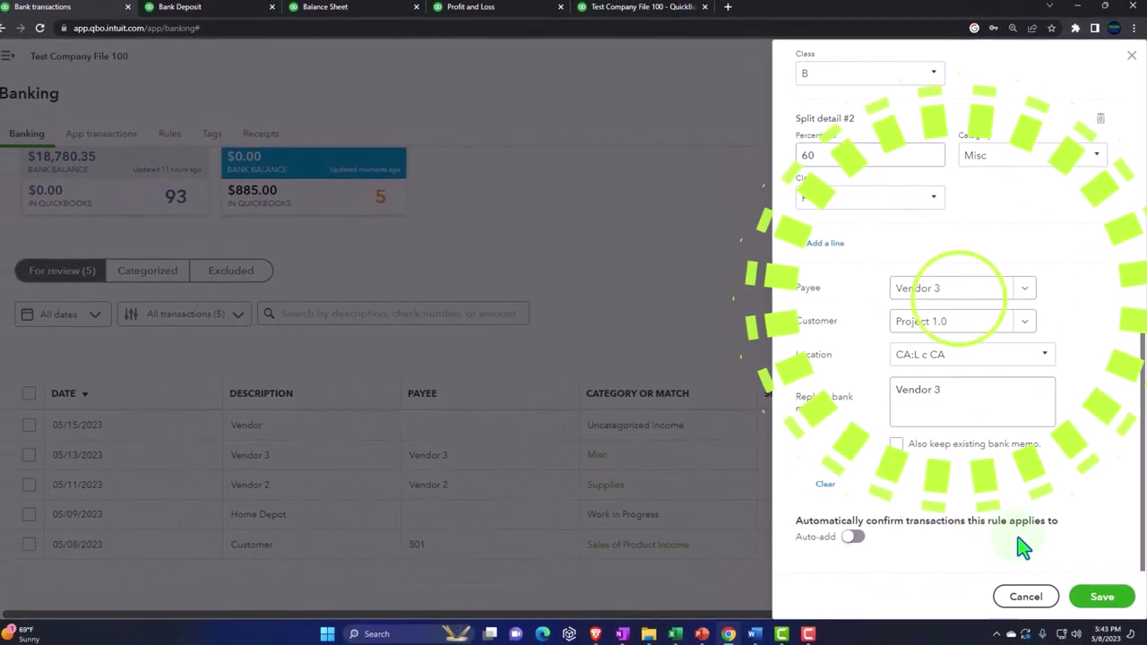
Save the Vendor 3 rule and add the $170.00 Vendor 3 transaction with its split.
left_click(1102, 595)
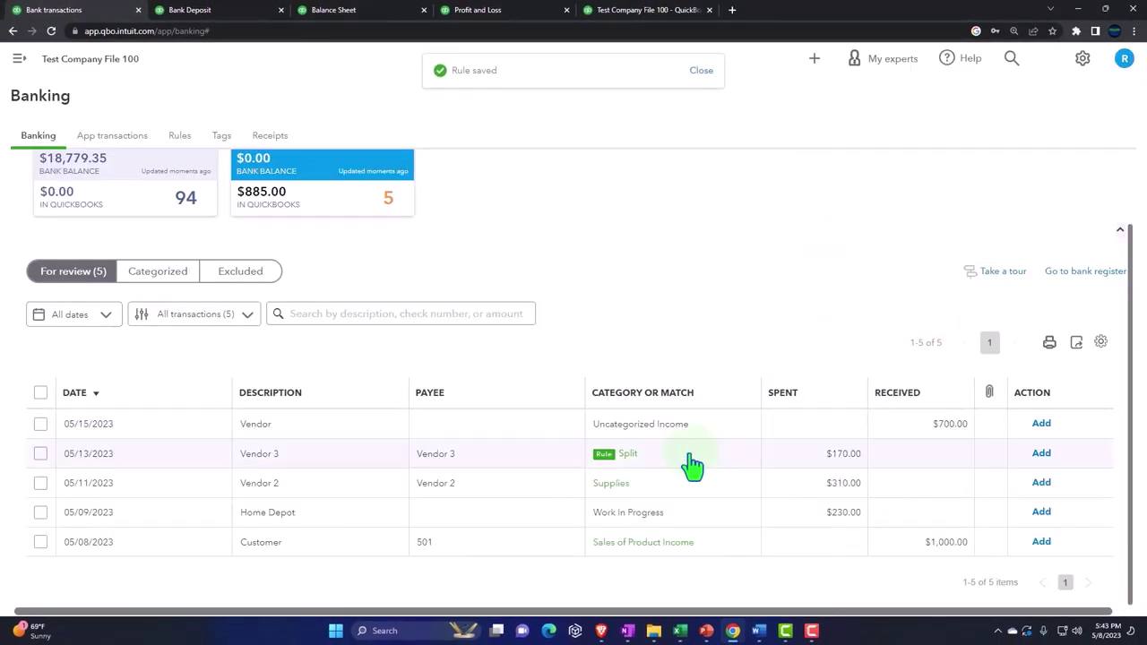
left_click(513, 466)
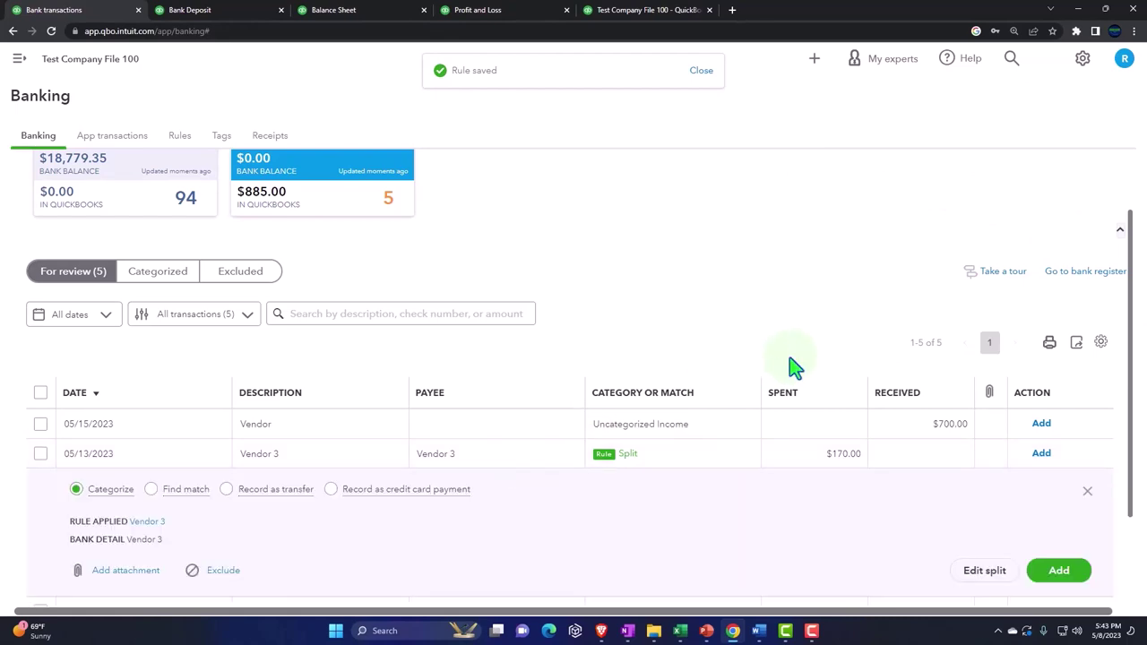
scroll(851, 413, "down", 2)
left_click(1062, 457)
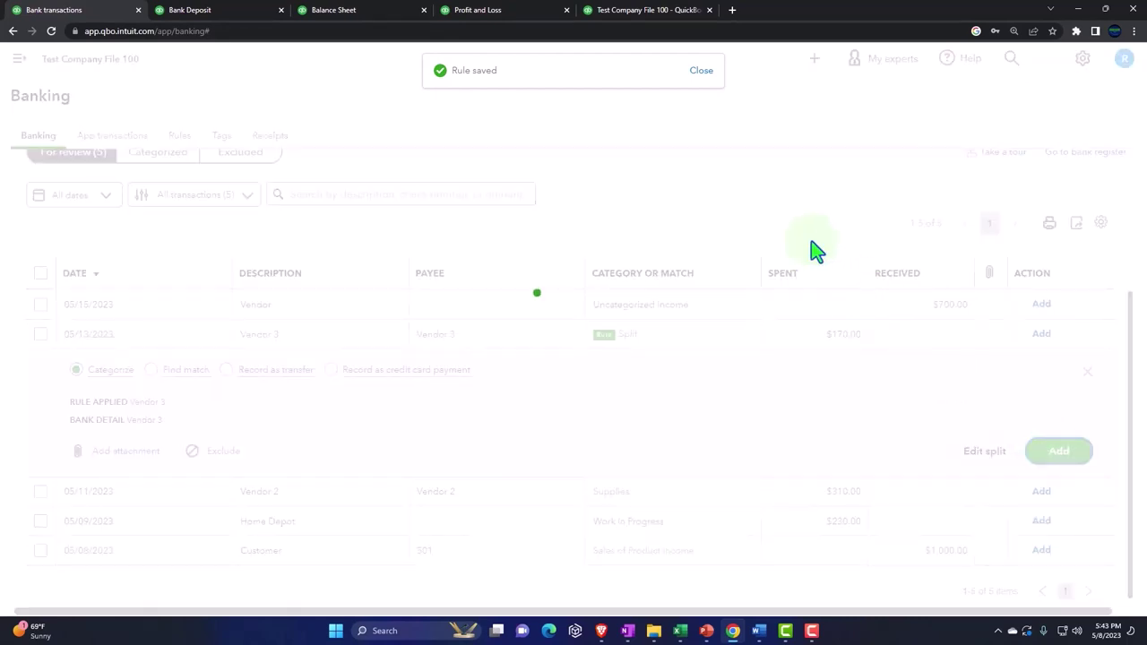
Refresh the Profit and Loss and rerun it with columns by Classes.
left_click(484, 15)
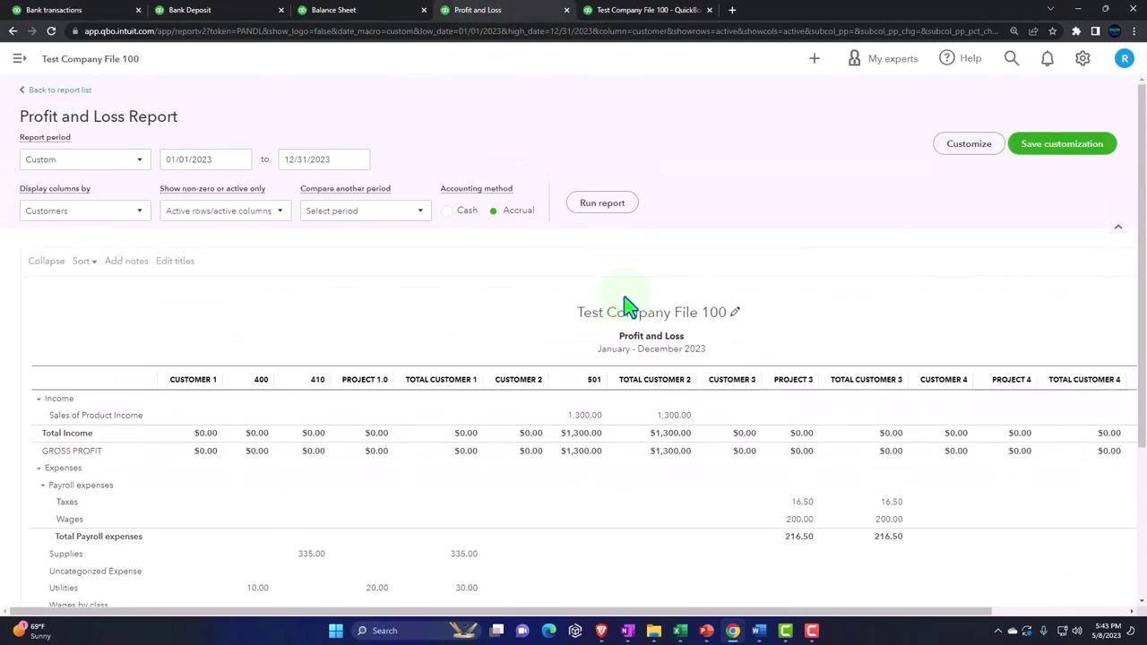
left_click(606, 206)
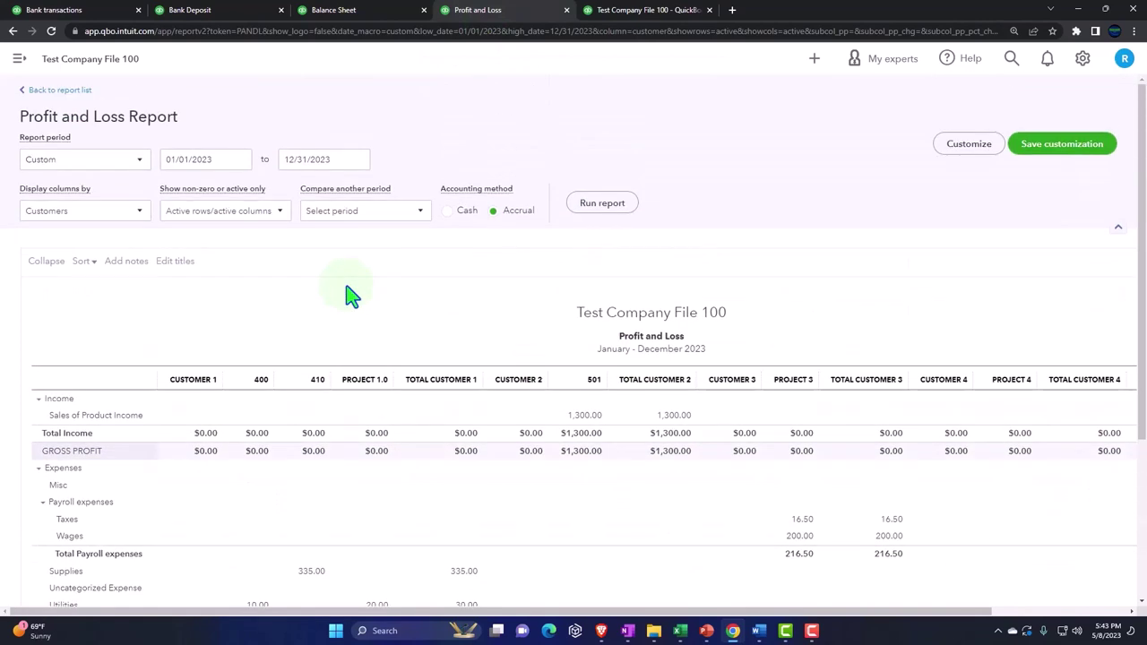
left_click(283, 224)
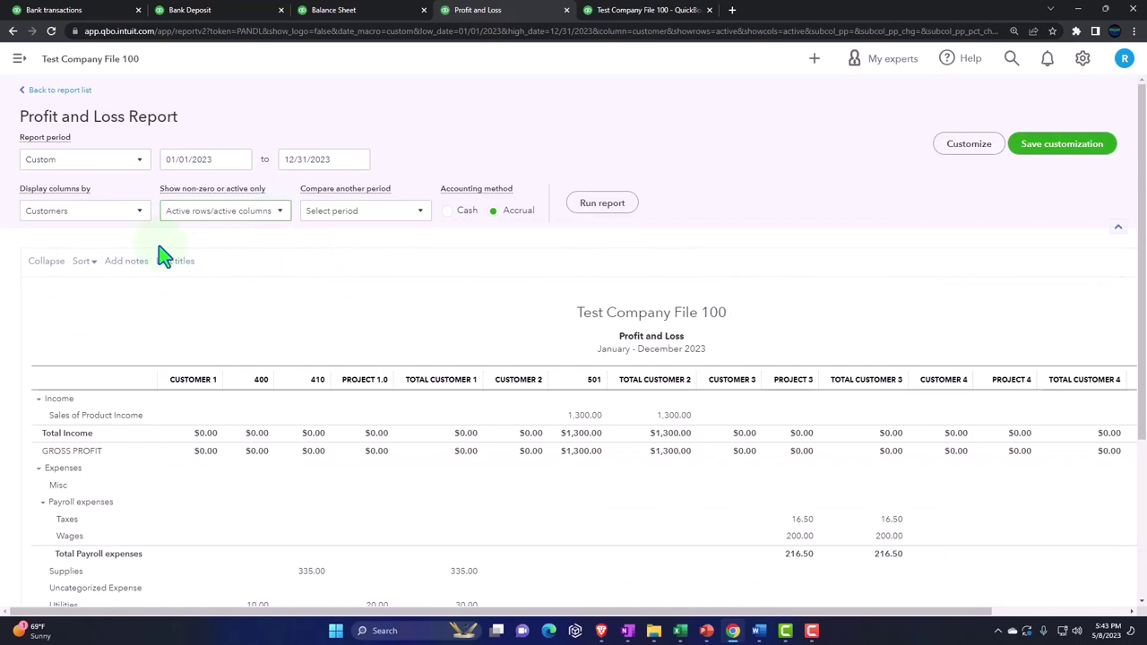
left_click(133, 213)
left_click(85, 333)
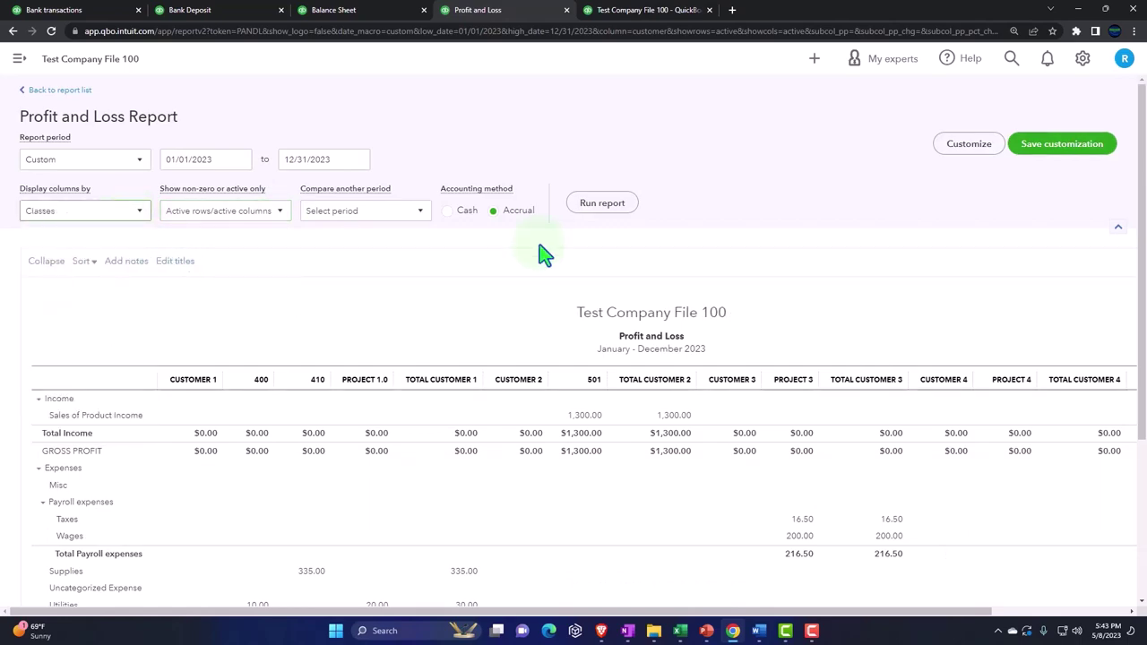
left_click(602, 202)
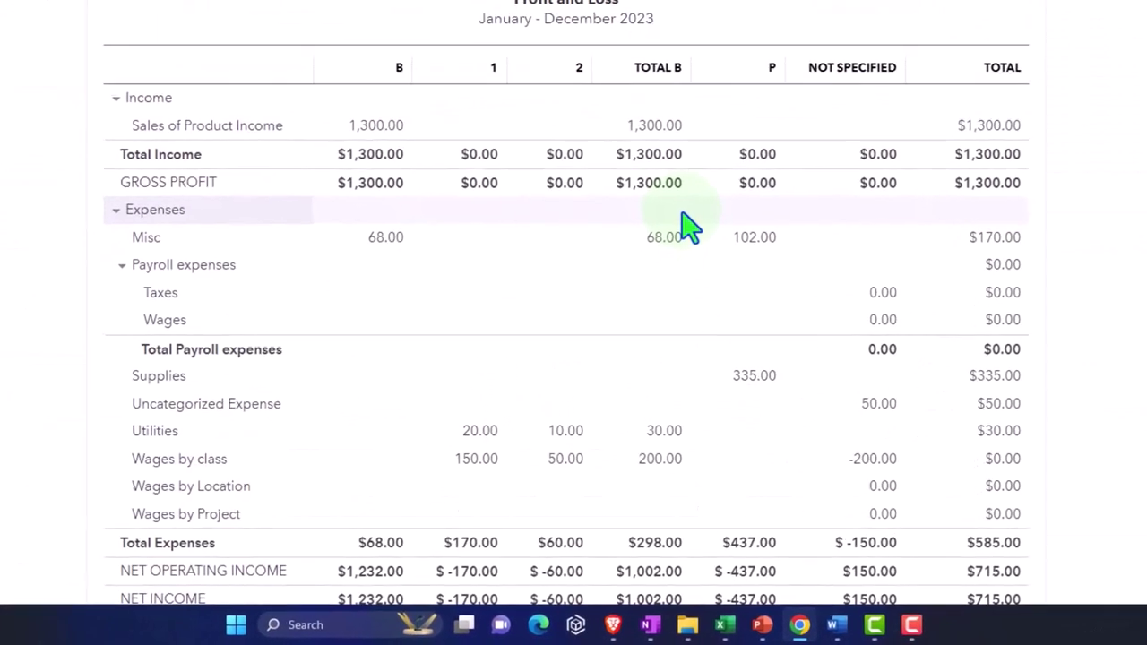
scroll(678, 238, "down", 3)
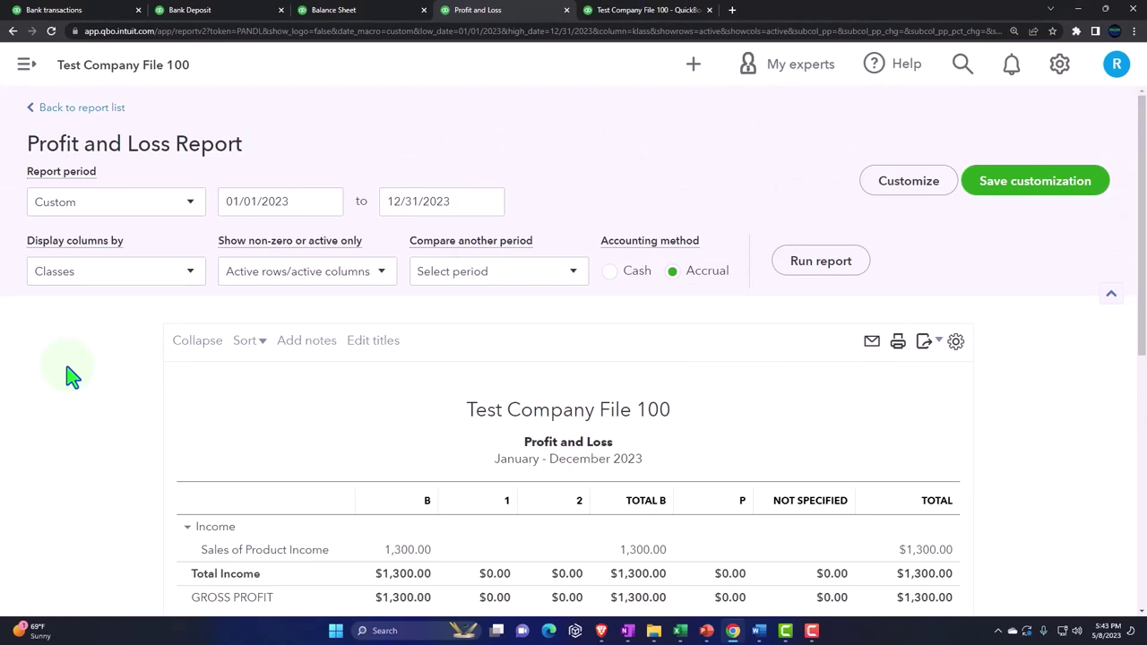
Return to the bank transactions and shrink the page display.
left_click(54, 10)
scroll(617, 368, "down", 1)
key("ctrl+minus")
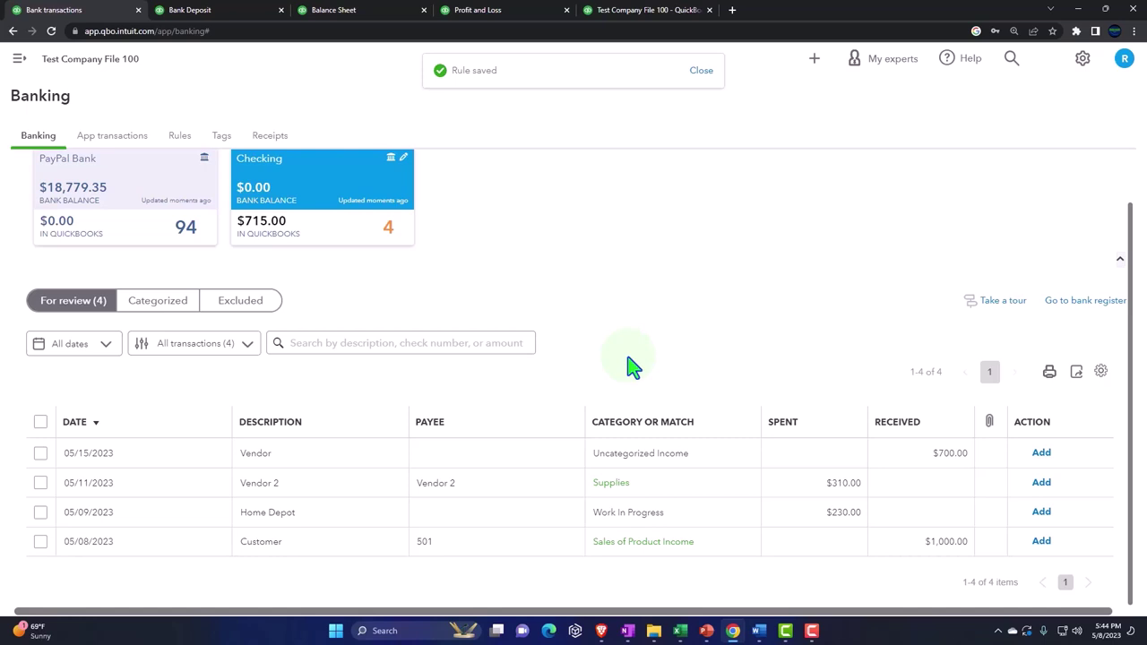
Close the Bank Deposit form without saving and open the + New transaction list.
left_click(201, 10)
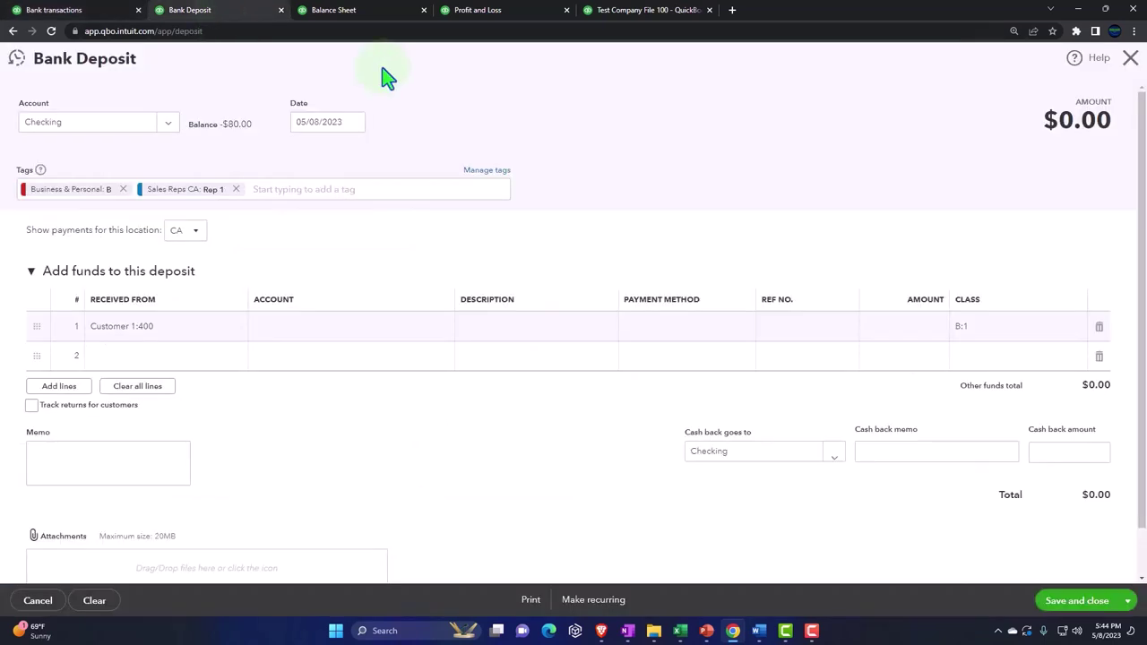
left_click(1130, 57)
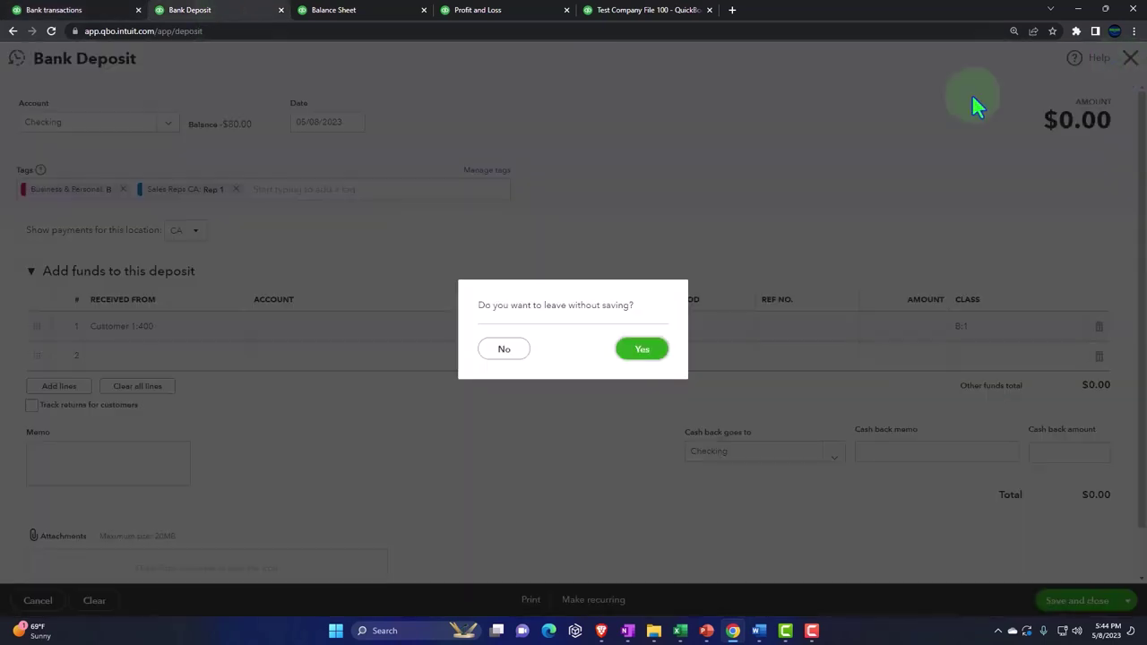
left_click(641, 349)
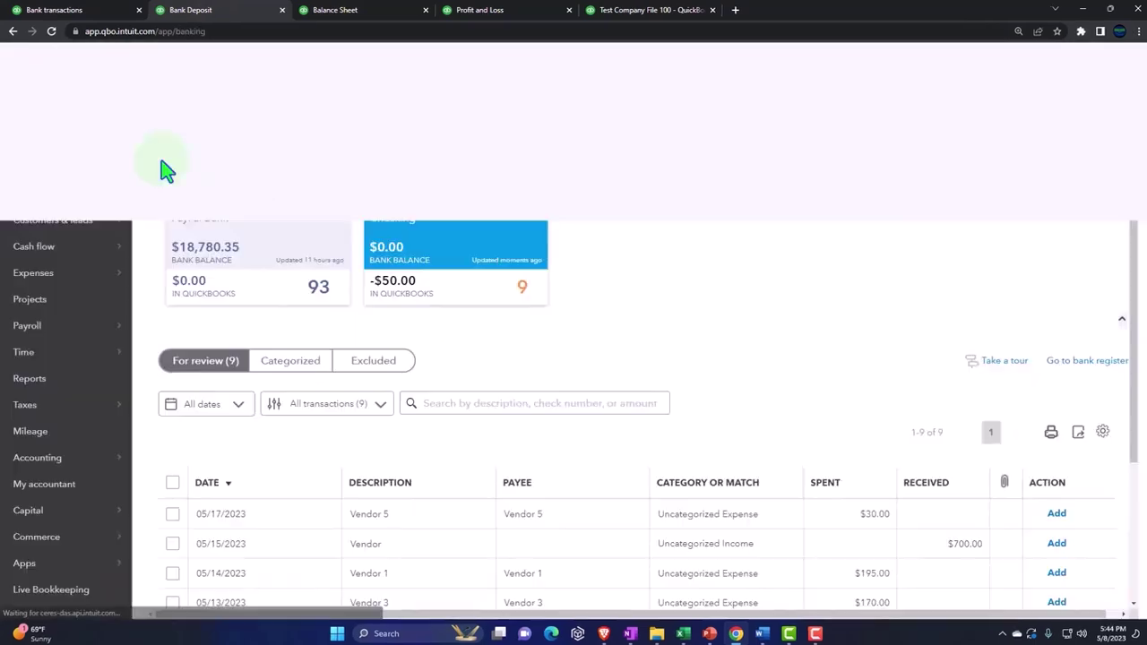
left_click(71, 108)
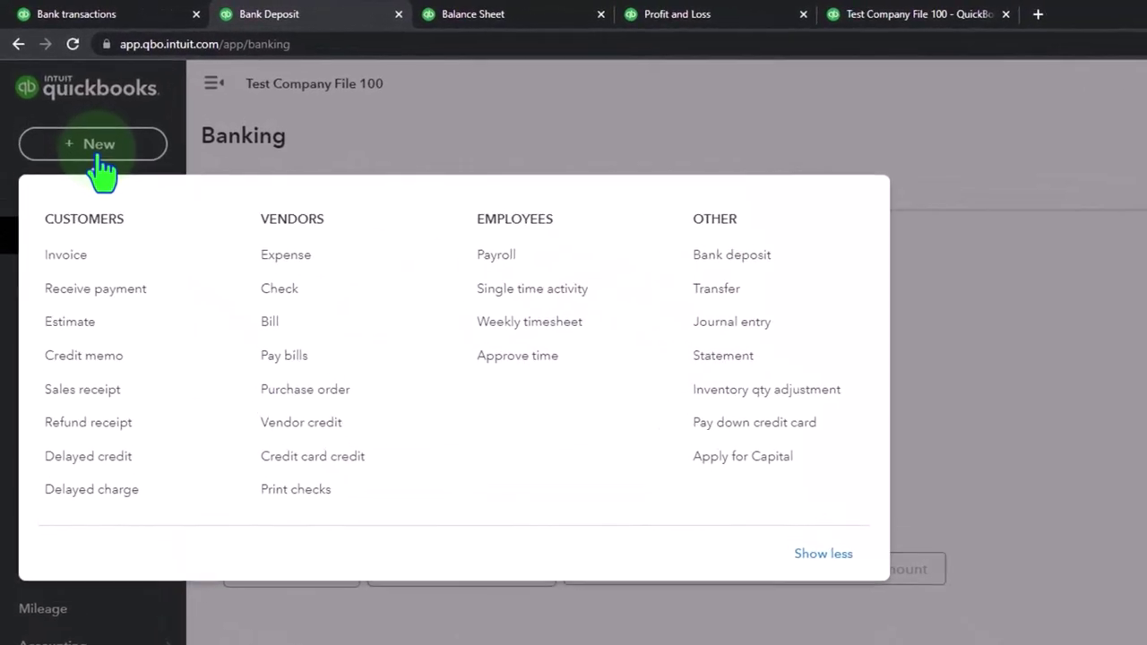